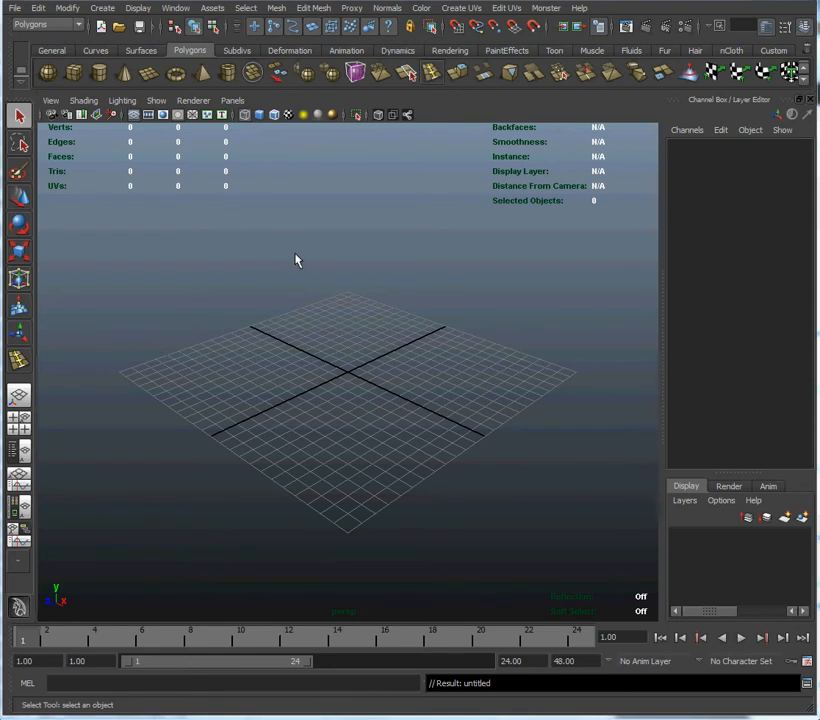
Switch to Photoshop to view the hand.psd reference sketch, and return to Maya.
key(alt+Tab)
key(alt+Tab)
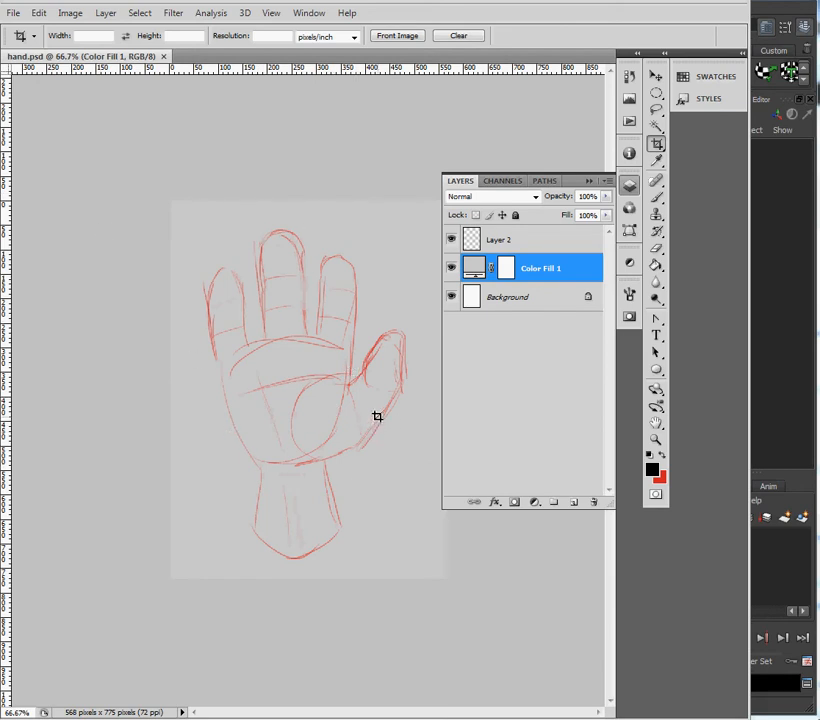
key(alt+Tab)
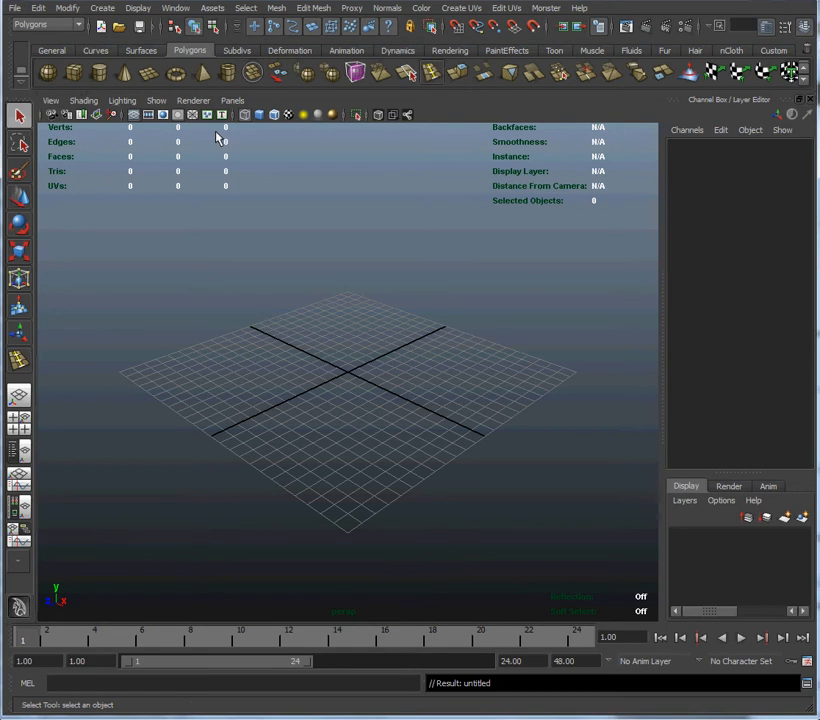
Create a polygon plane at the origin and stand it upright by setting its Rotate X to 90.
click(150, 80)
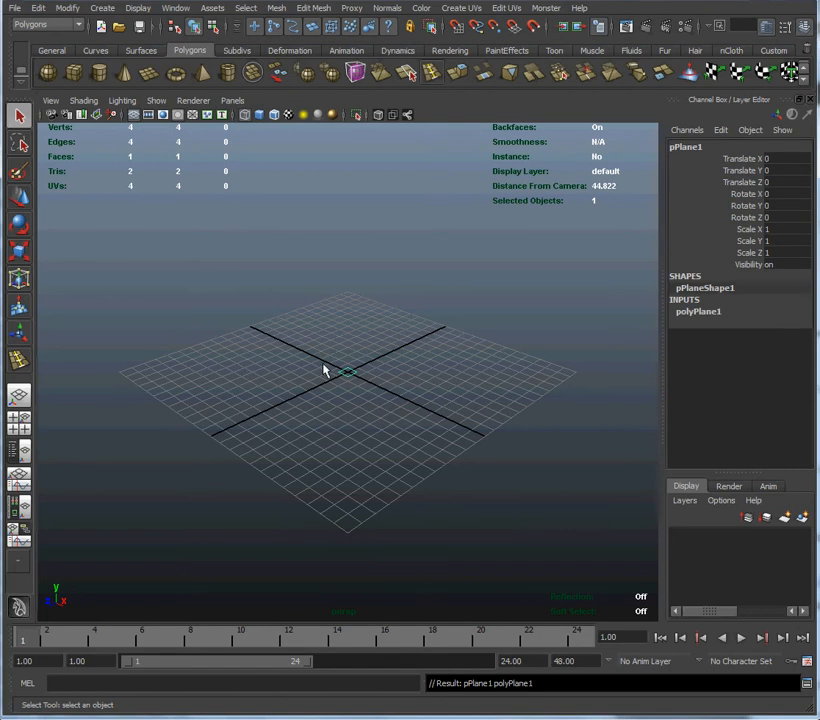
alt+right_drag(265, 322, 457, 456)
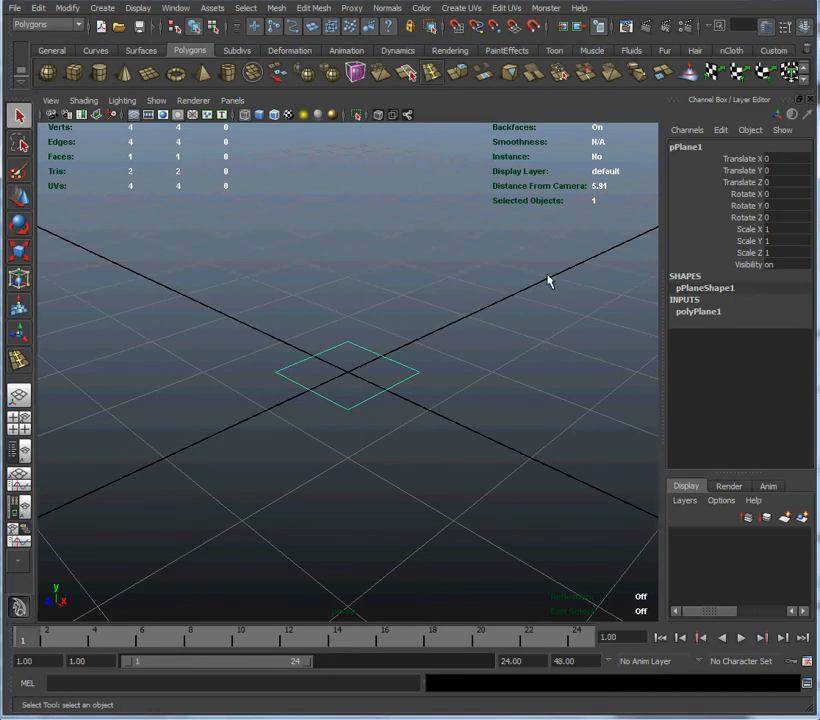
click(779, 195)
text(90)
key(Return)
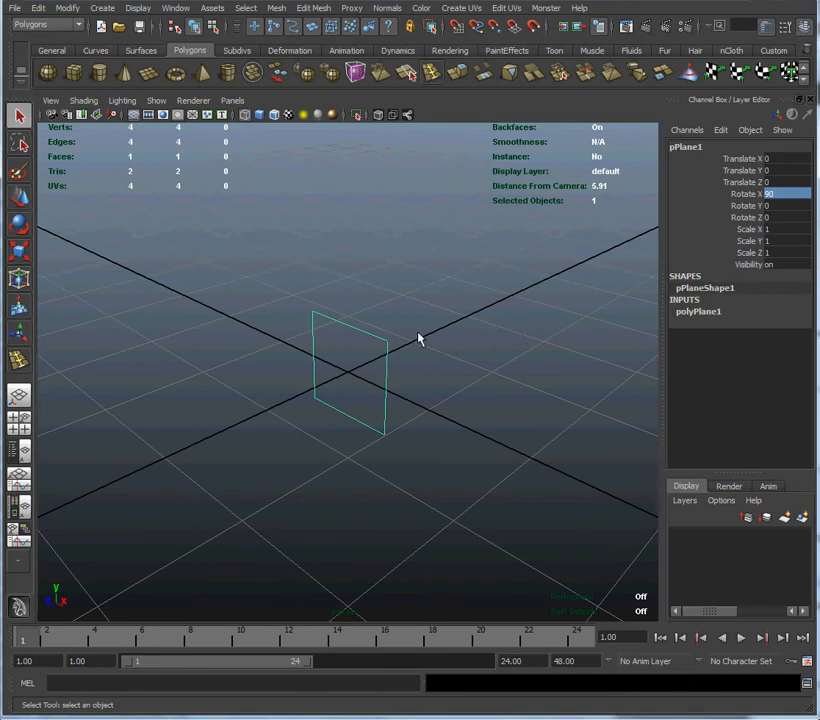
Display the upright plane shaded and textured in the perspective view.
key(5)
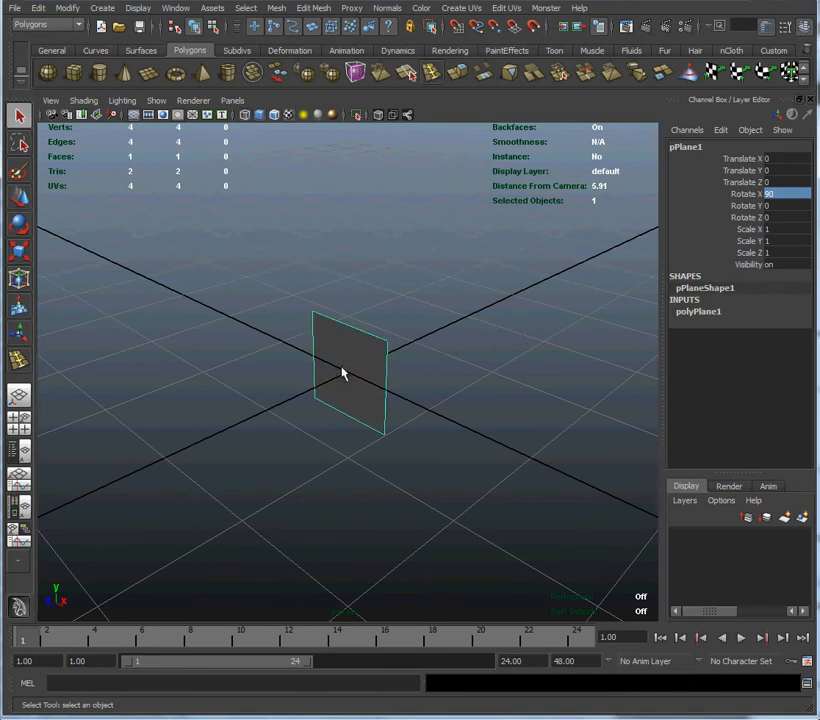
alt+drag(373, 368, 350, 358)
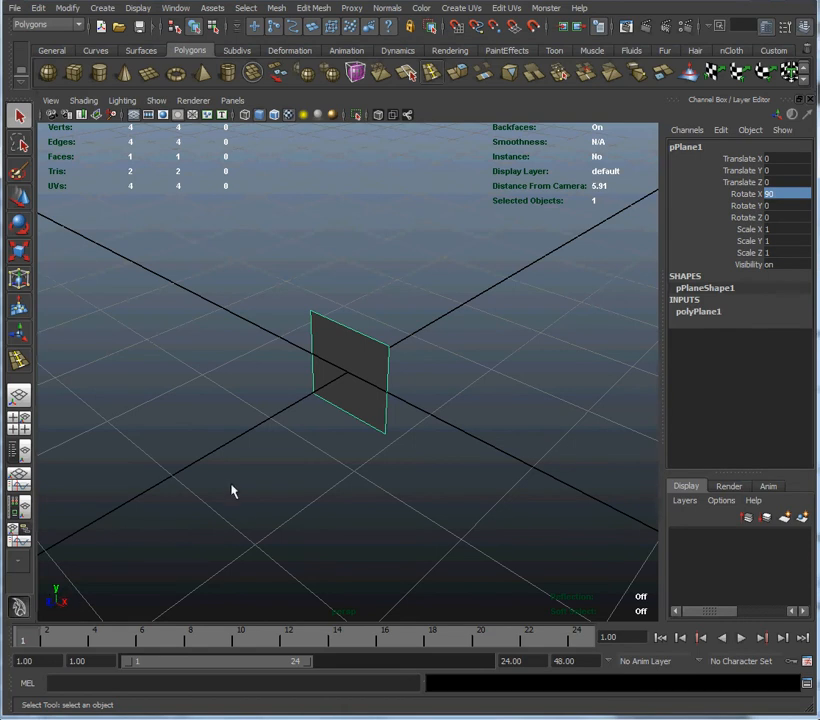
mouse_move(217, 488)
alt+mouse_down()
mouse_move(247, 471)
mouse_move(317, 471)
mouse_move(309, 496)
mouse_move(179, 478)
mouse_move(178, 500)
mouse_move(229, 489)
mouse_move(216, 482)
mouse_move(222, 477)
alt+mouse_up()
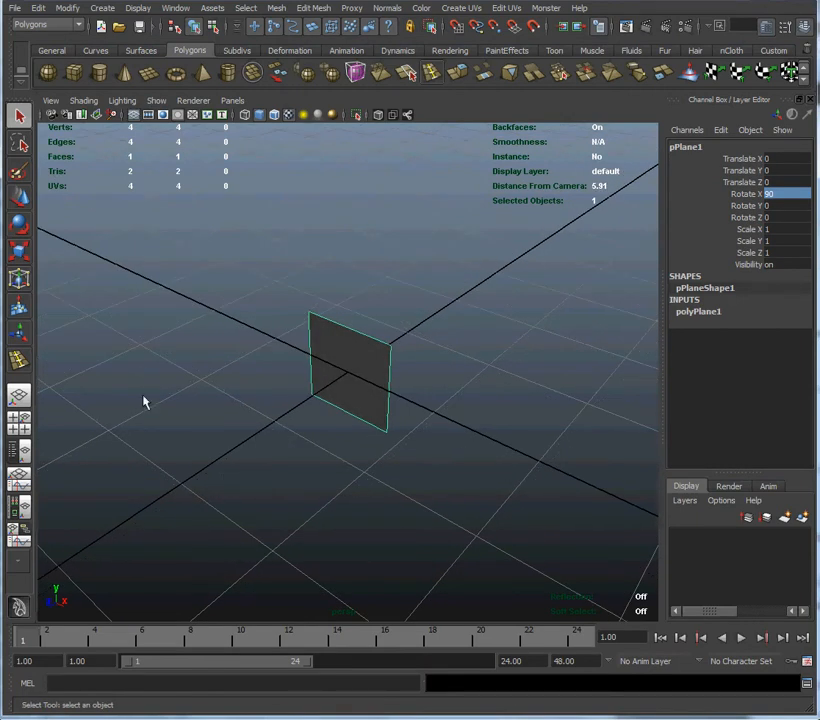
Create a new Lambert material in the Hypershade beside the perspective view and show its attributes.
click(19, 508)
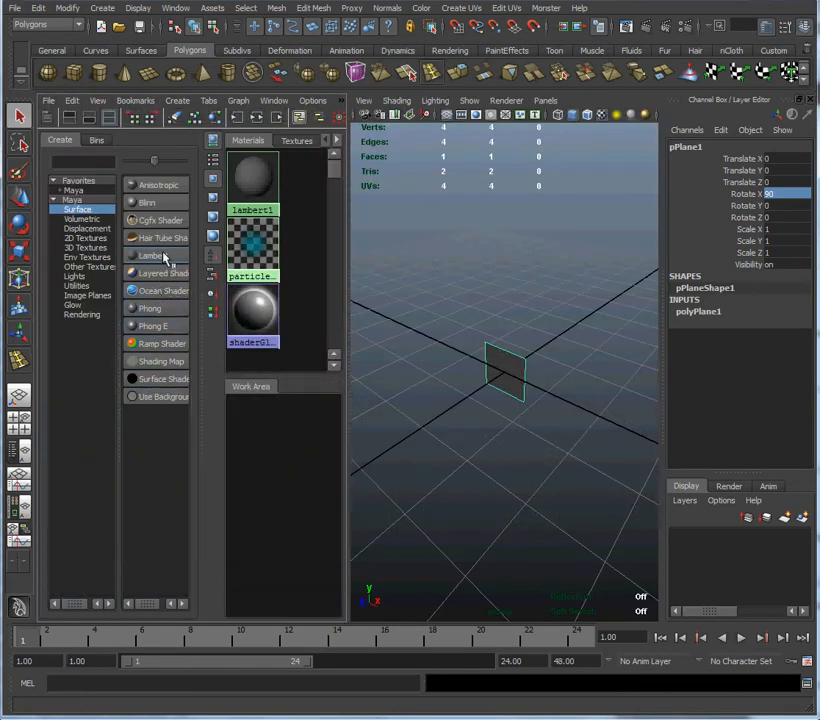
click(160, 256)
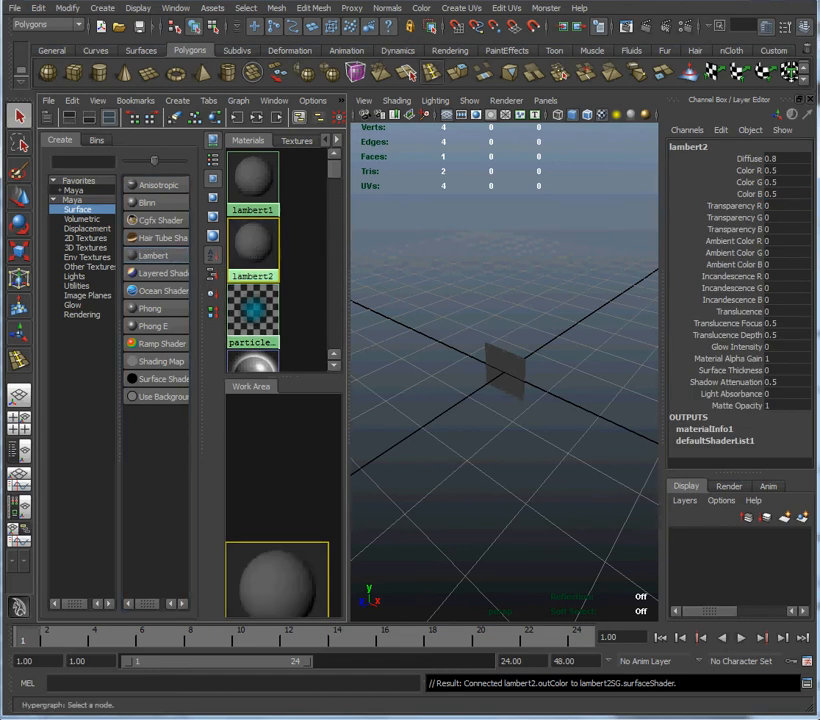
key(ctrl+a)
drag(741, 494, 178, 159)
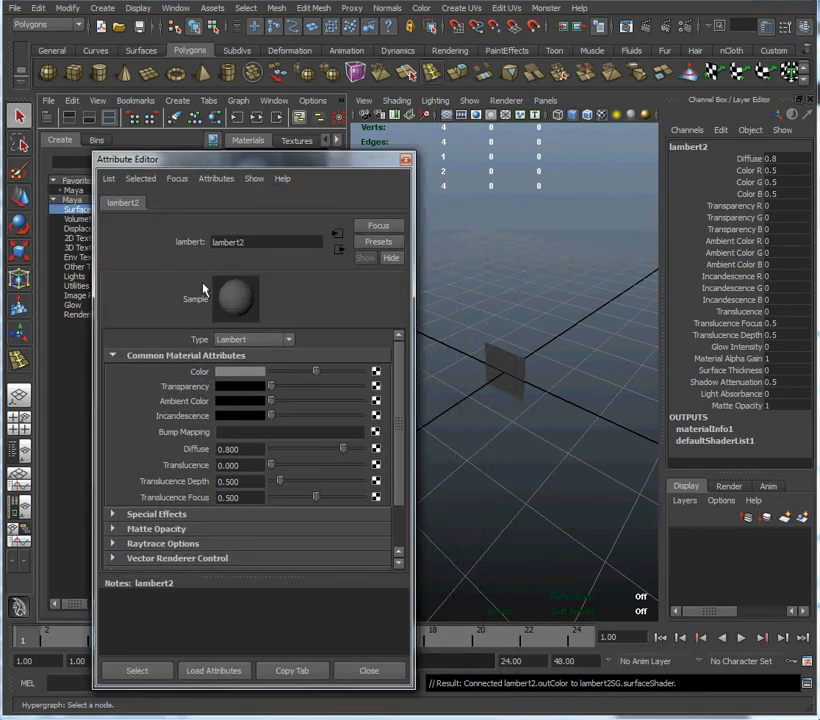
Map a File texture to the Lambert material's color, loading hand.png from the project's sourceimages folder.
click(375, 372)
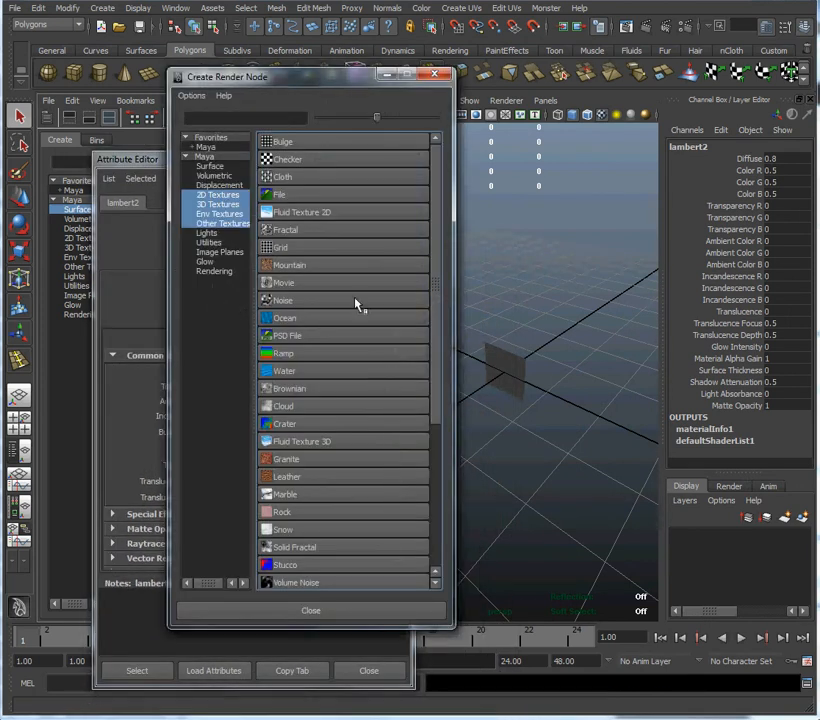
click(323, 198)
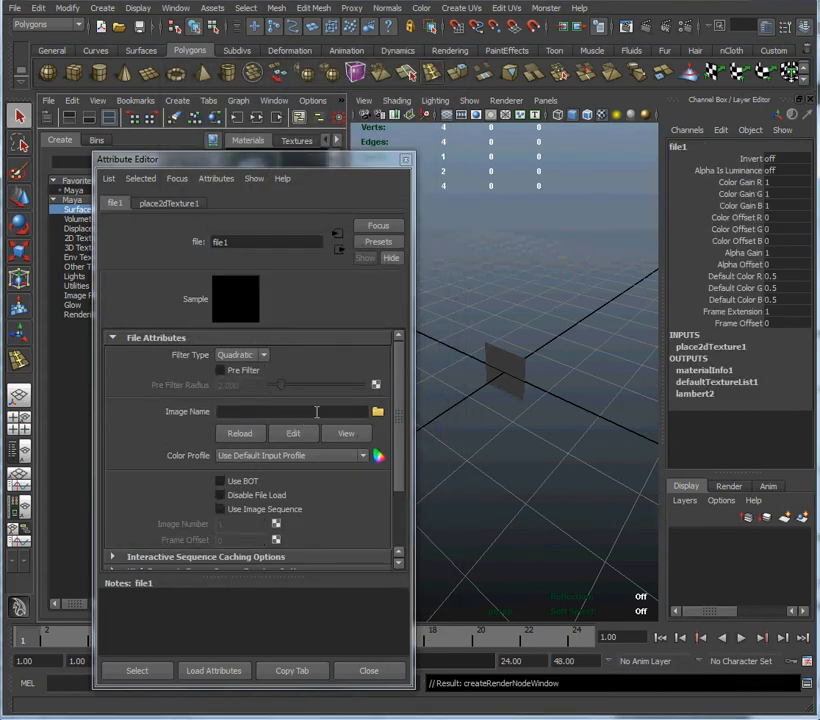
click(377, 413)
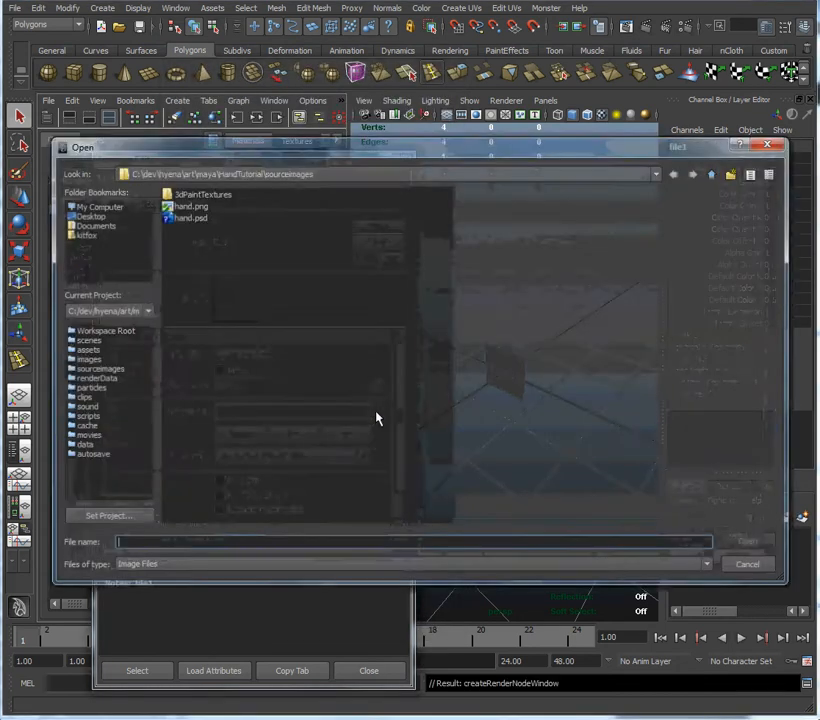
click(197, 206)
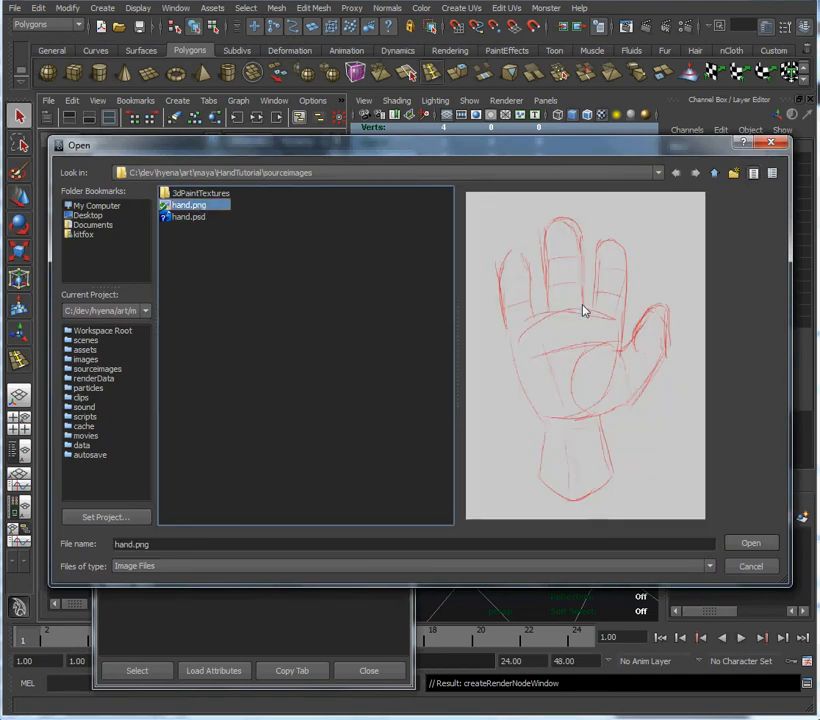
click(750, 542)
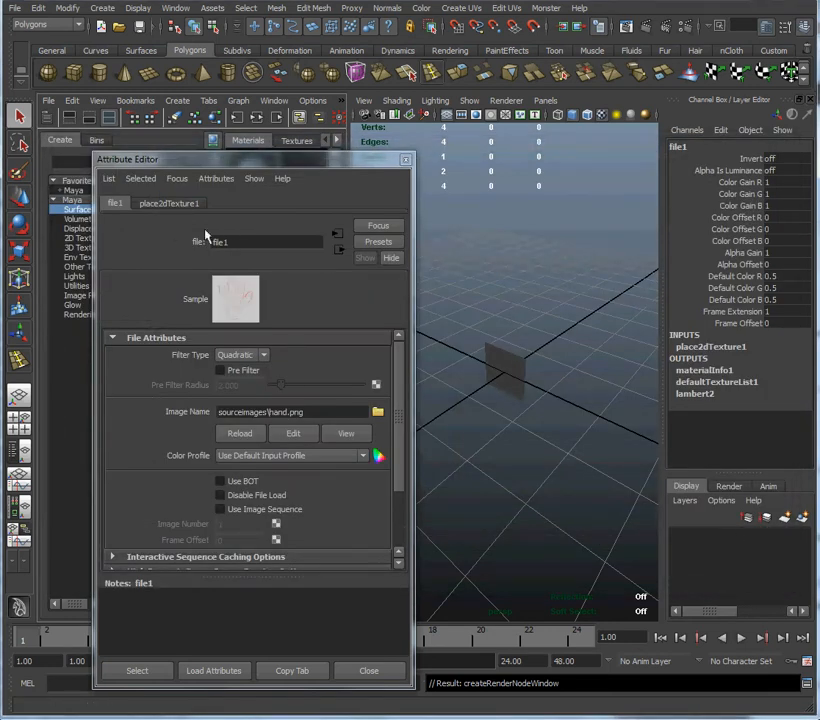
drag(212, 162, 818, 300)
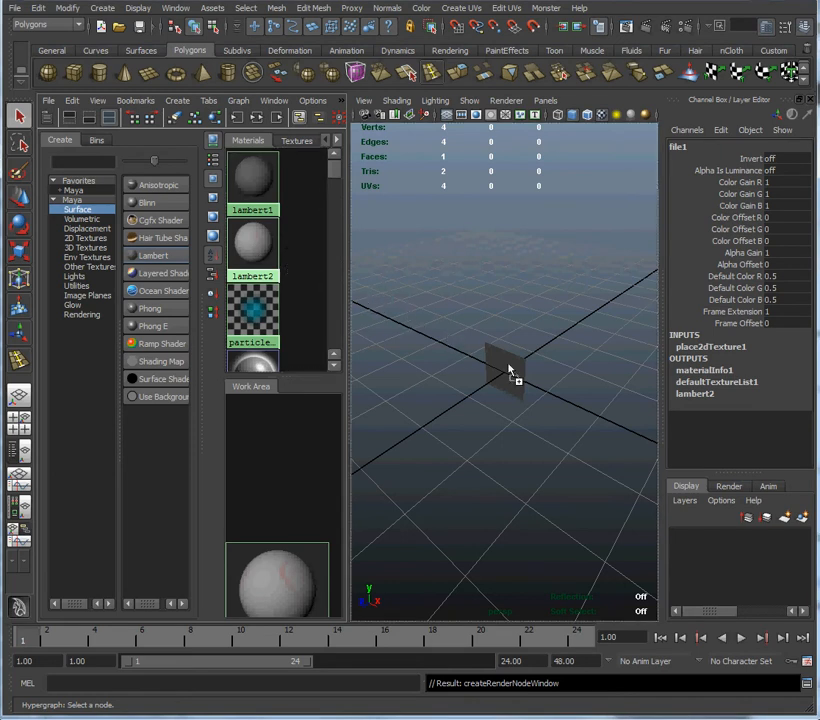
Assign the hand-textured Lambert material to the upright plane and bring its front into view.
middle_drag(508, 365, 489, 373)
alt+drag(446, 367, 482, 348)
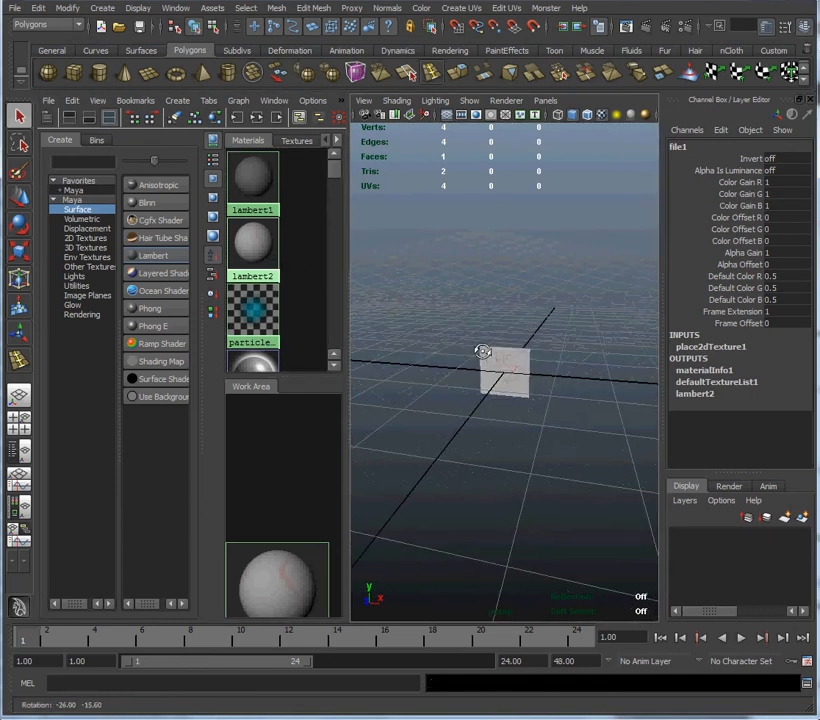
alt+right_drag(451, 339, 564, 425)
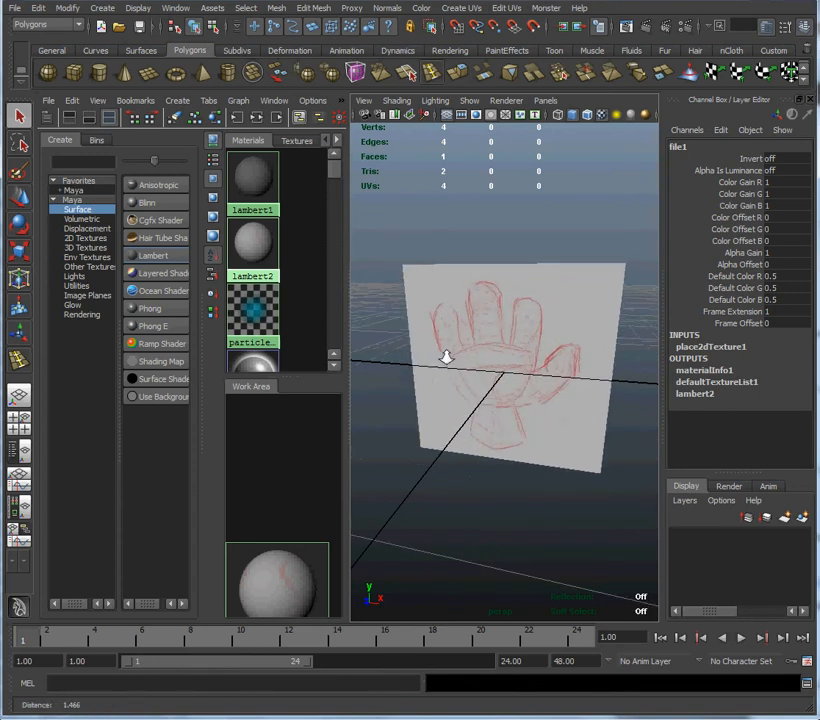
alt+drag(498, 410, 531, 372)
alt+right_drag(531, 372, 491, 362)
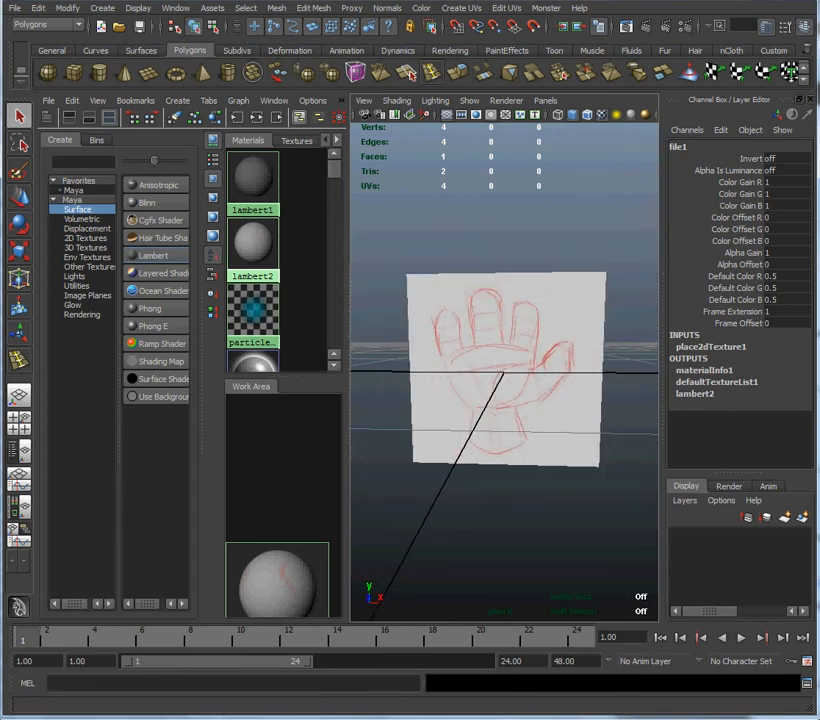
Check the hand sketch's pixel dimensions in Photoshop, and select the textured plane in Maya.
key(alt+Tab)
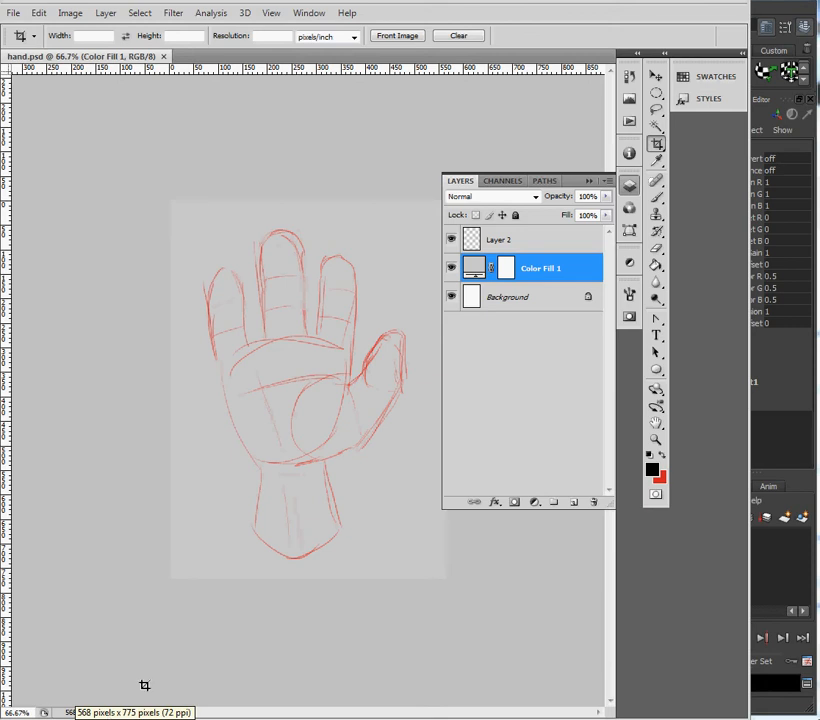
key(alt+Tab)
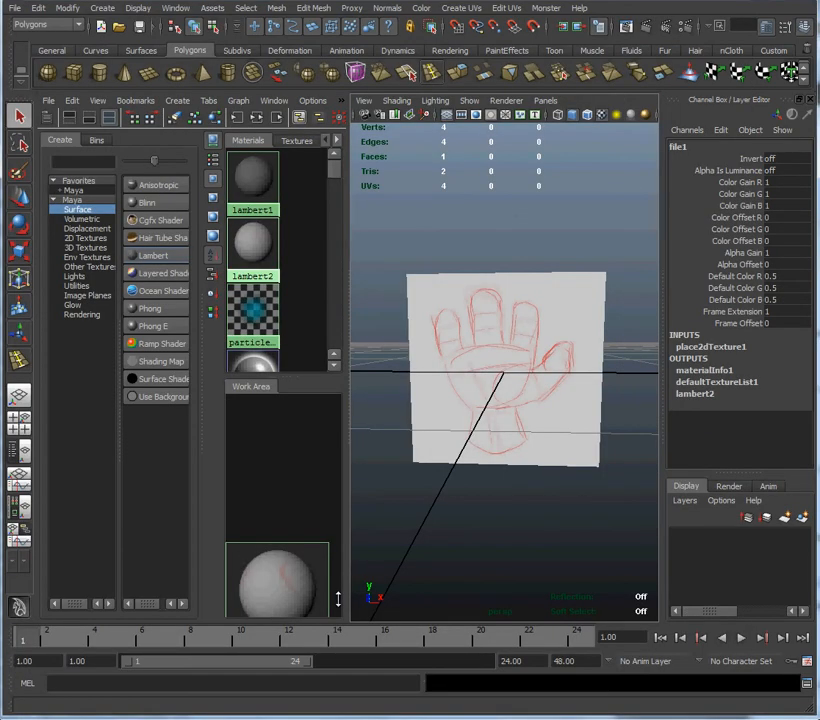
click(460, 336)
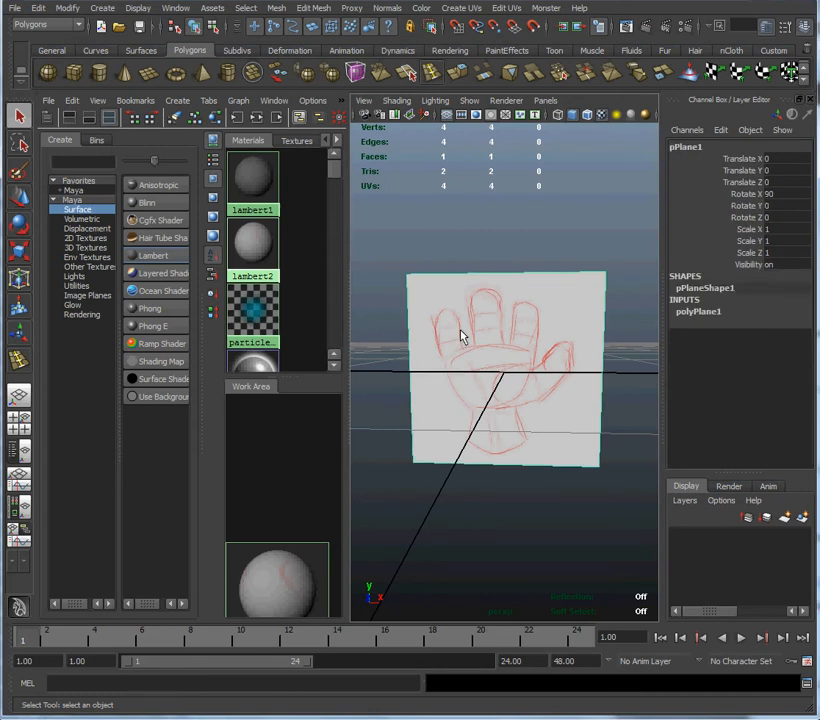
click(790, 229)
key(alt+Tab)
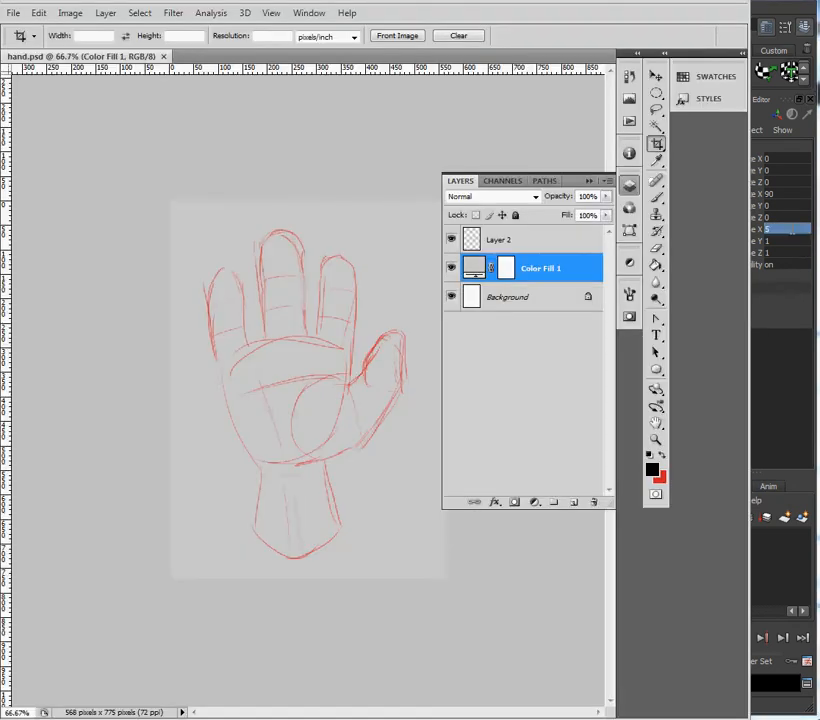
key(alt+Tab)
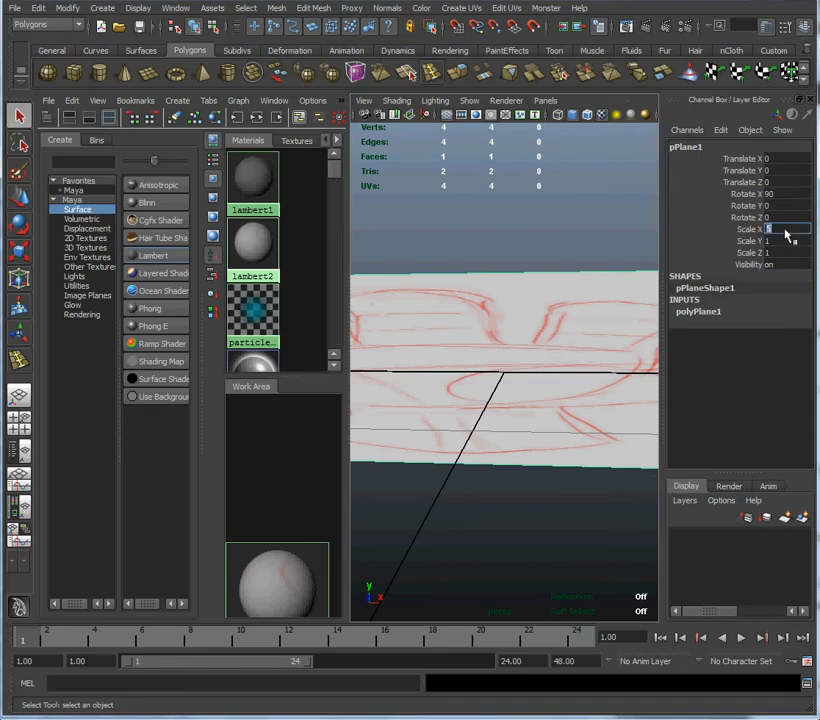
text(1)
key(Return)
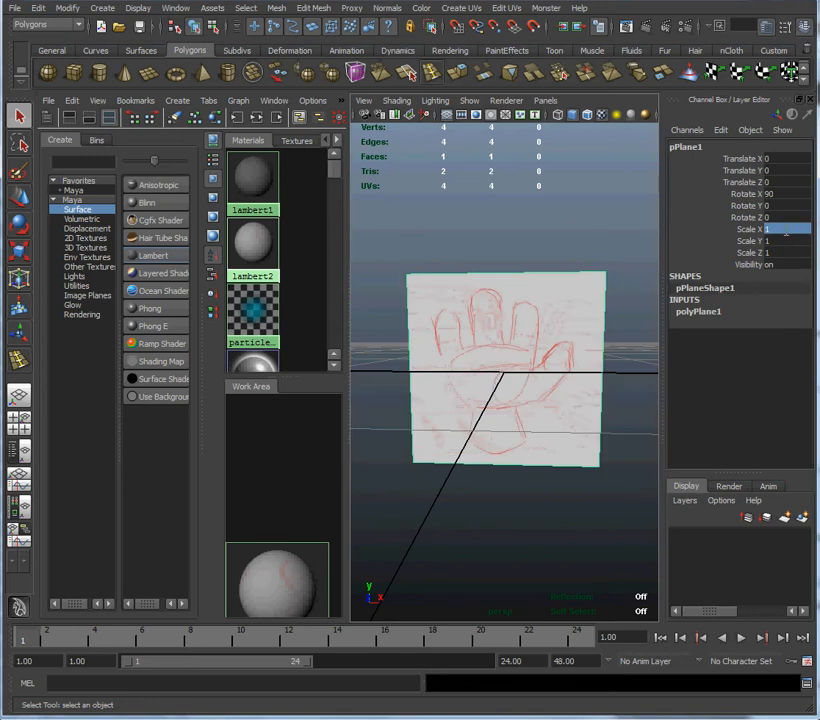
Return to the single perspective layout and set the plane's Scale X to 5.68 to match the image width.
alt+right_drag(555, 362, 469, 348)
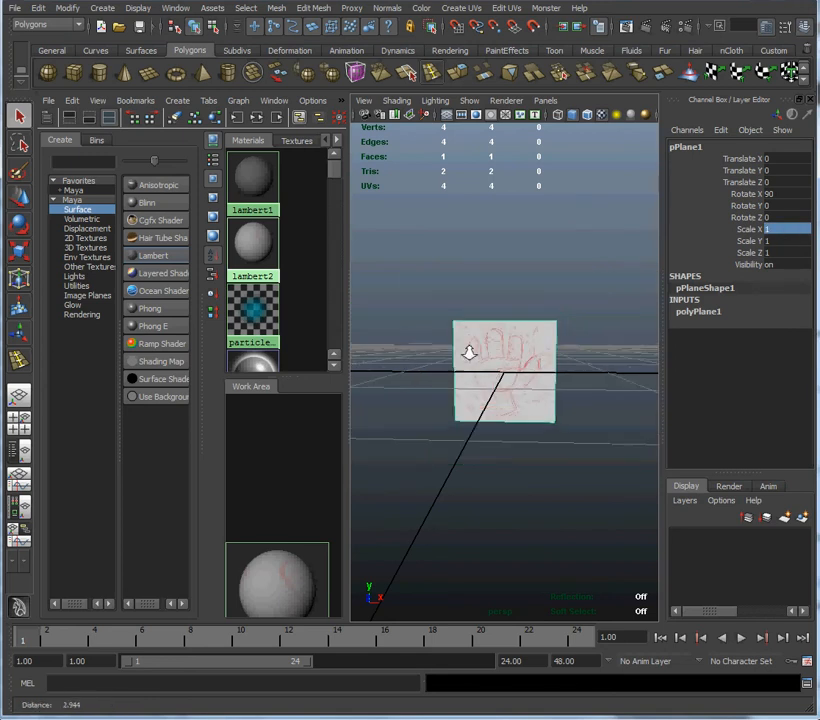
click(20, 400)
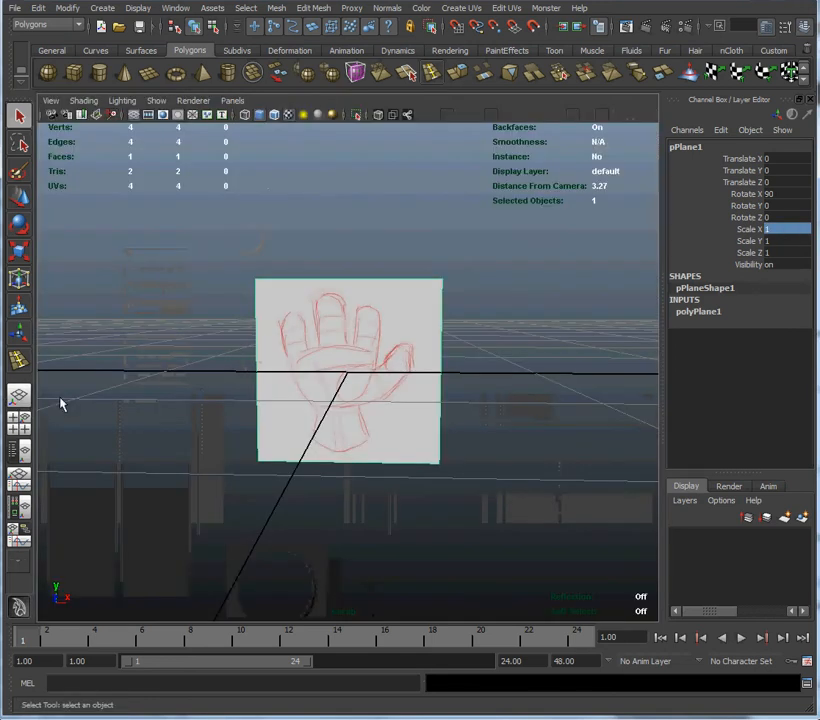
click(799, 231)
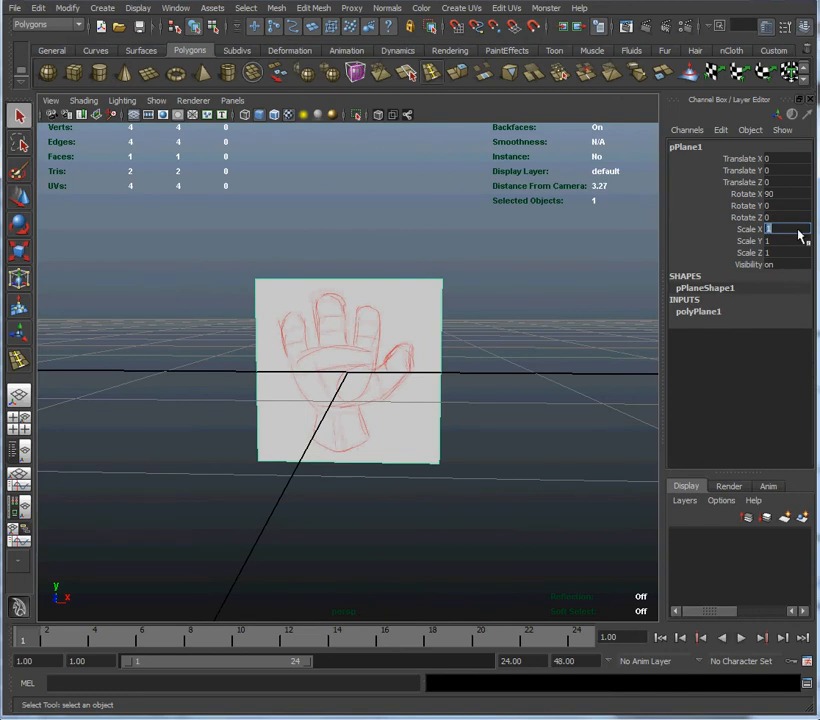
key(Return)
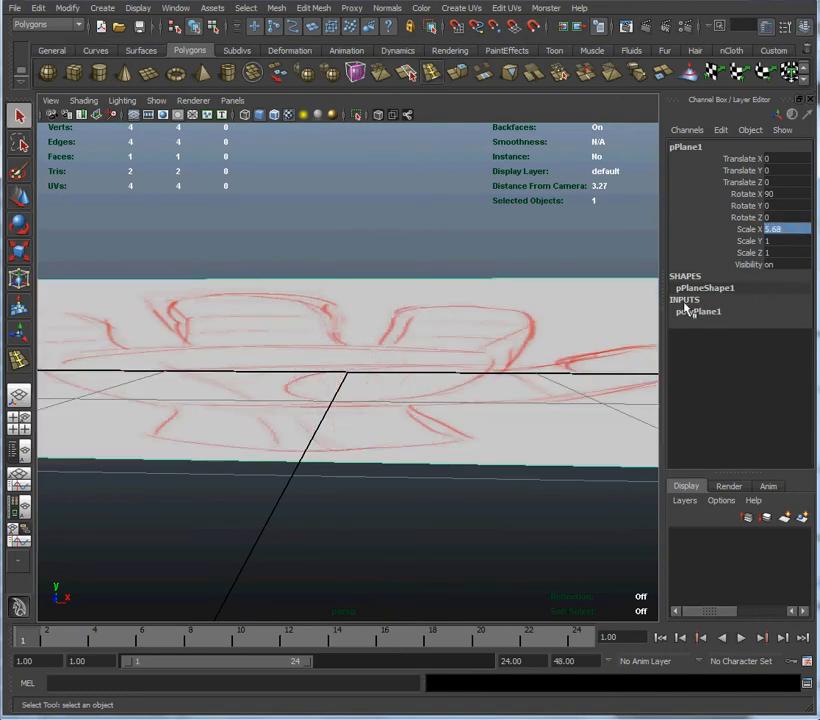
Recheck the sketch's pixel height in Photoshop and set the plane's Scale Z to 7.75 to match it.
alt+right_drag(563, 361, 275, 342)
scroll(433, 376, down, 1)
alt+drag(427, 367, 407, 375)
key(alt+Tab)
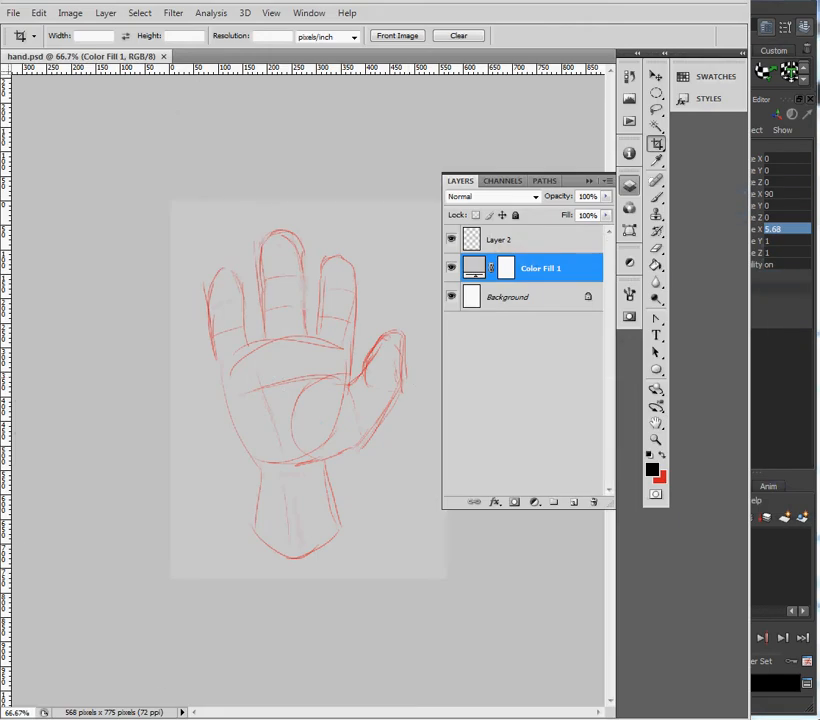
key(alt+Tab)
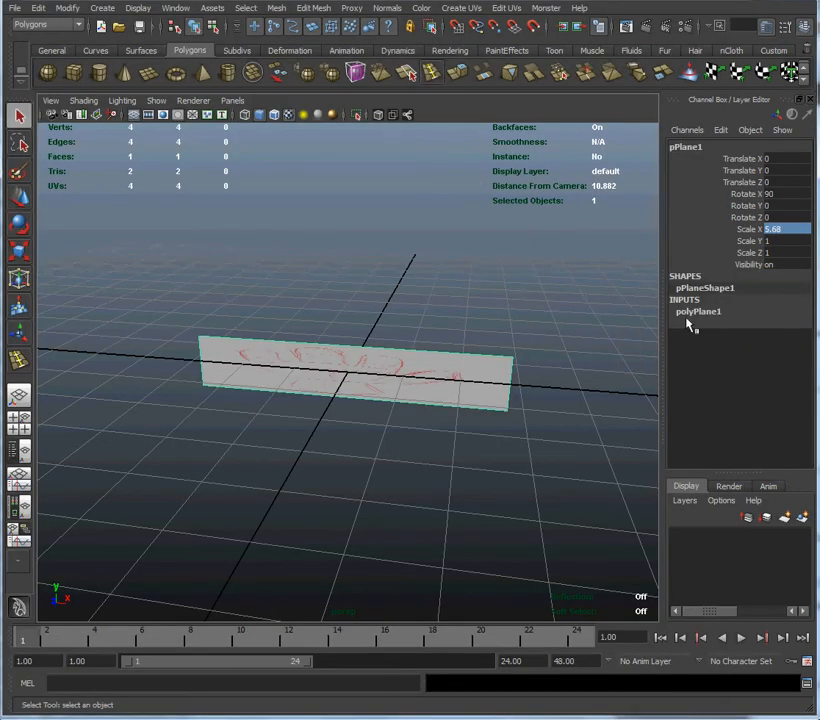
click(779, 254)
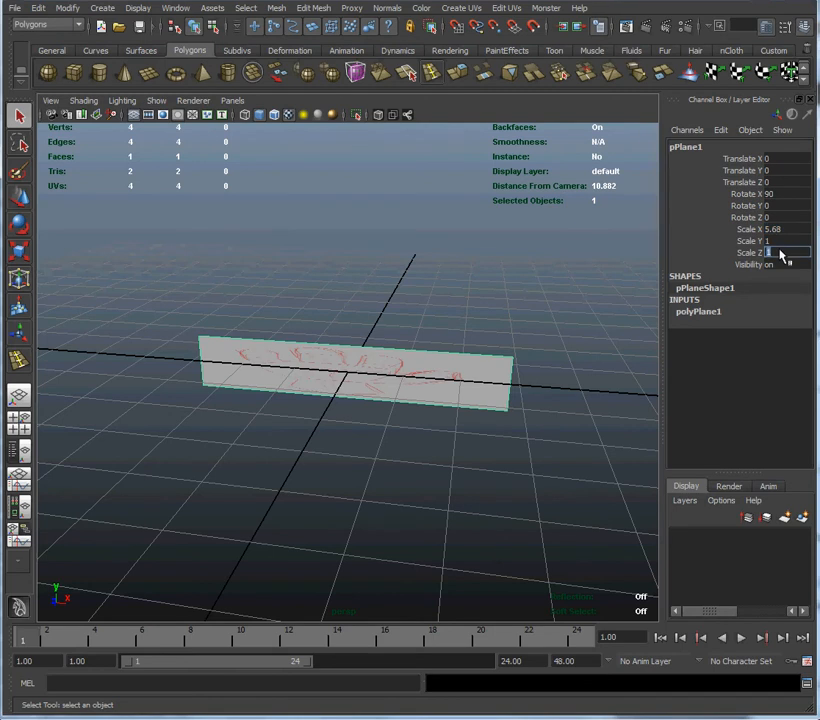
text(7.75)
key(Return)
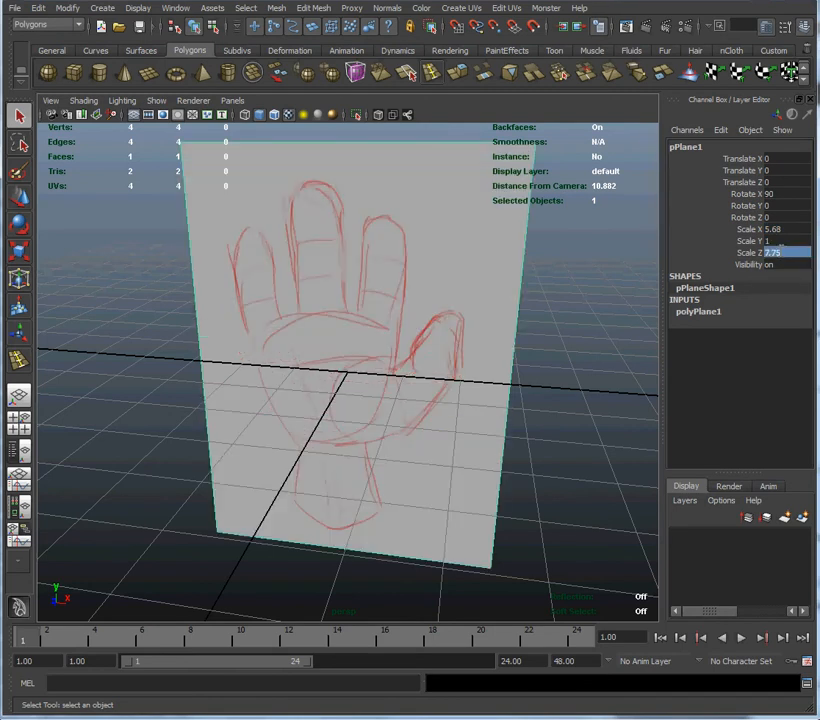
alt+right_drag(594, 355, 480, 330)
mouse_move(543, 362)
alt+mouse_down()
mouse_move(288, 315)
mouse_move(339, 344)
mouse_move(461, 353)
mouse_move(554, 343)
mouse_move(447, 364)
mouse_move(485, 363)
mouse_move(505, 346)
mouse_move(486, 361)
alt+mouse_up()
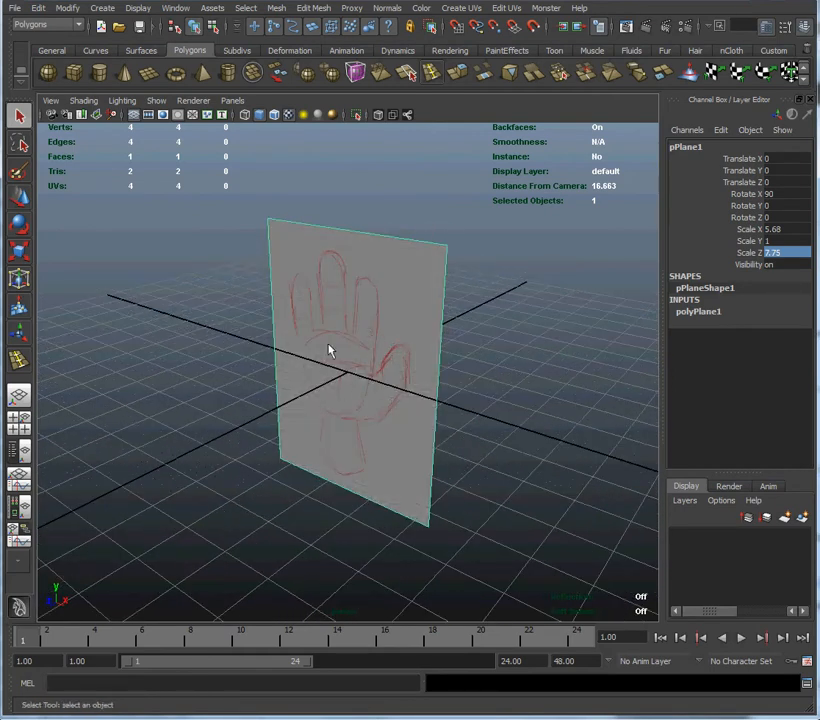
Move the textured plane back along the Z axis to a Translate Z of about -8.24.
click(392, 302)
key(w)
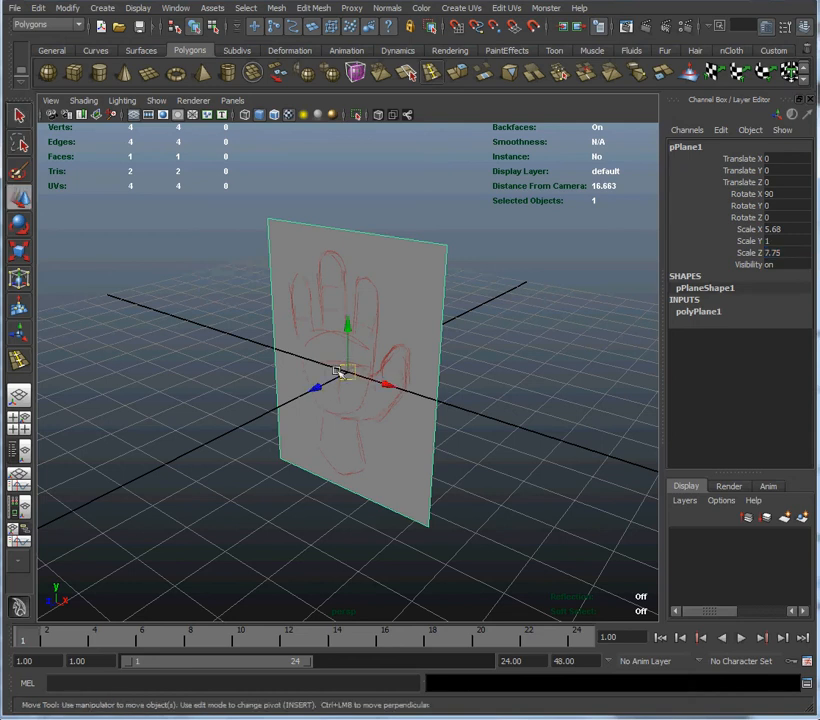
drag(320, 384, 472, 320)
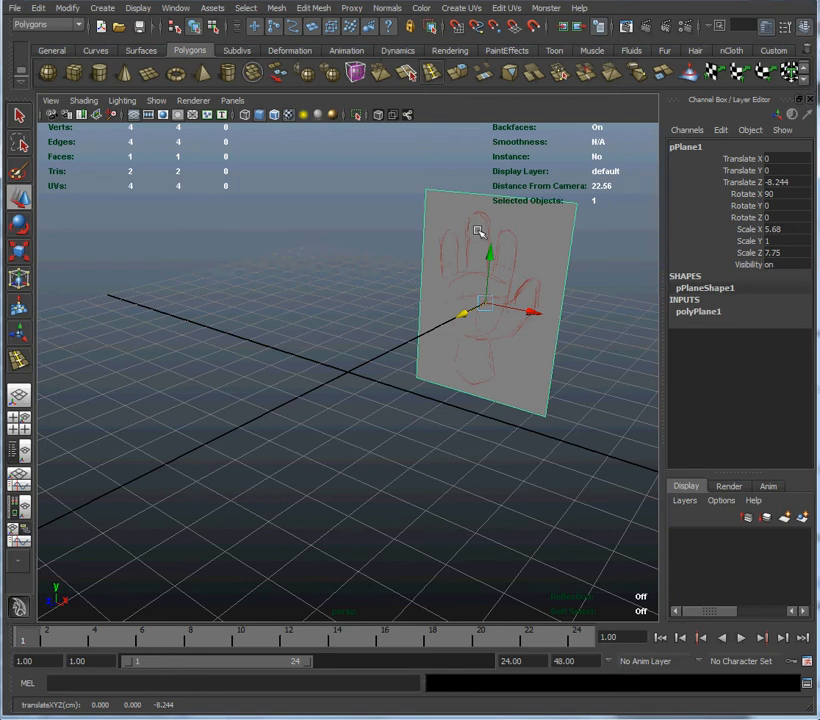
Create an empty display layer and add the selected hand-sketch plane to it.
click(686, 503)
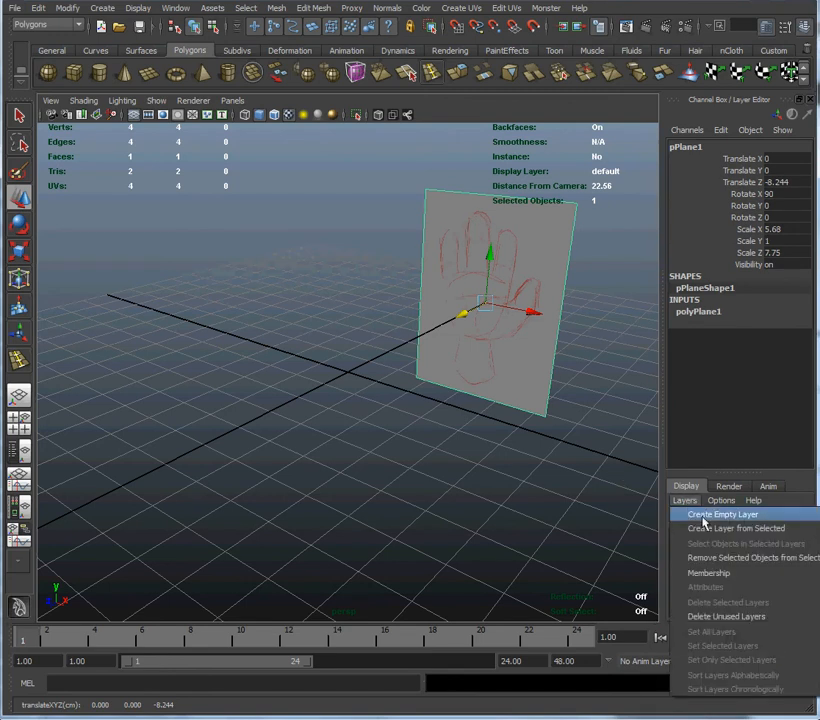
click(704, 515)
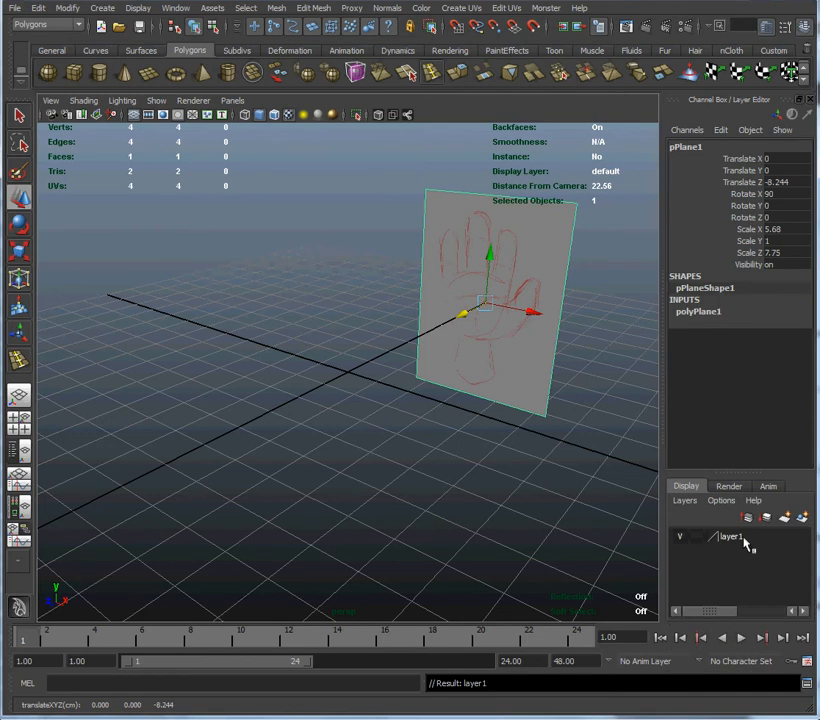
click(745, 540)
right_click(745, 541)
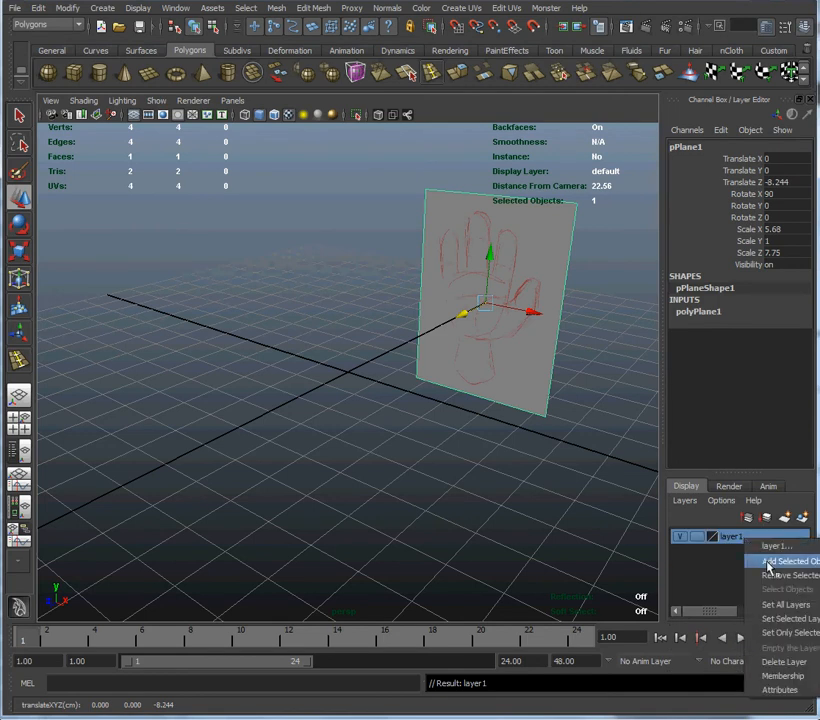
click(768, 563)
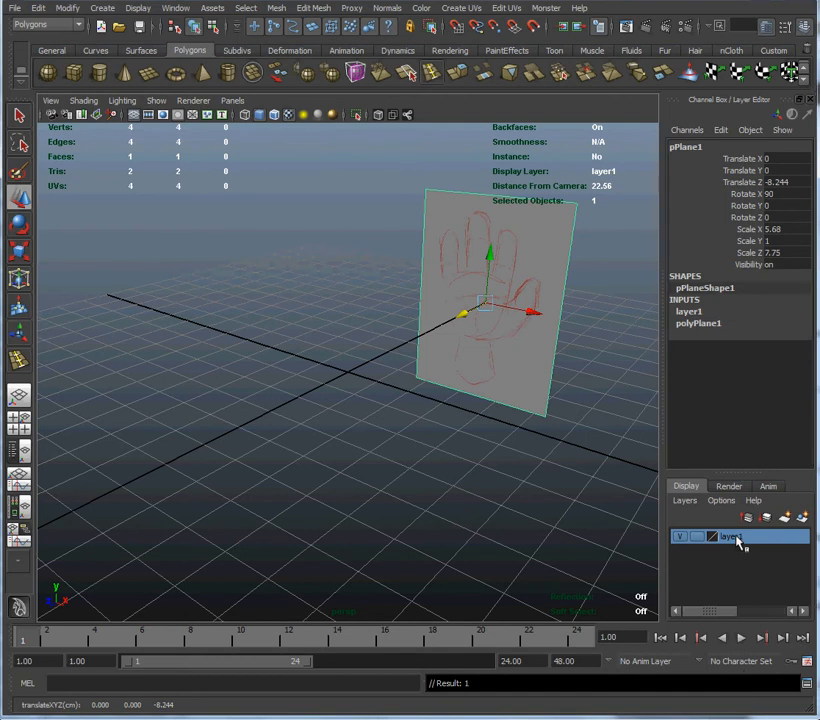
Rename the plane's display layer as template.
double_click(740, 538)
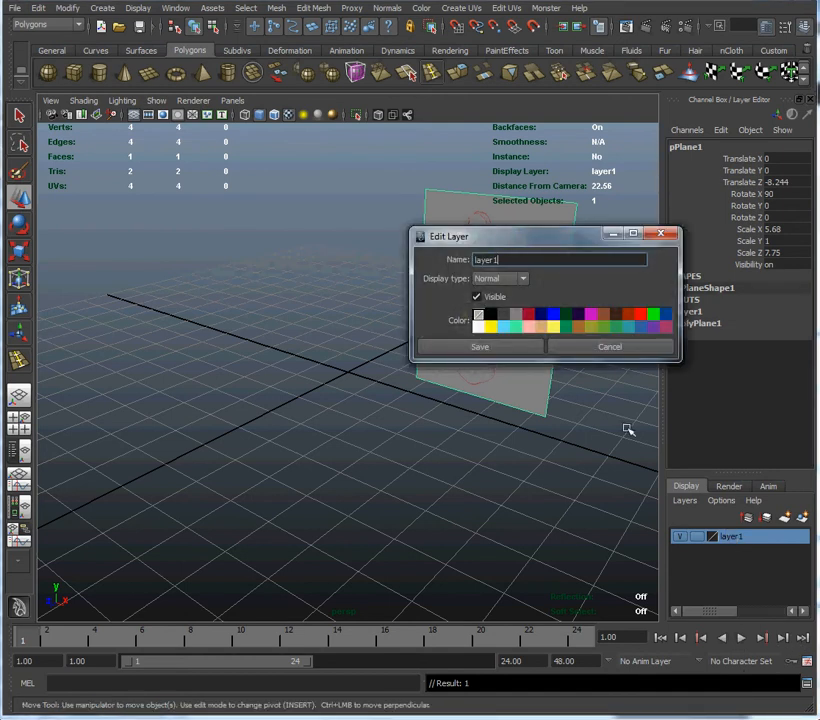
key(shift+Home)
text(tem)
click(518, 349)
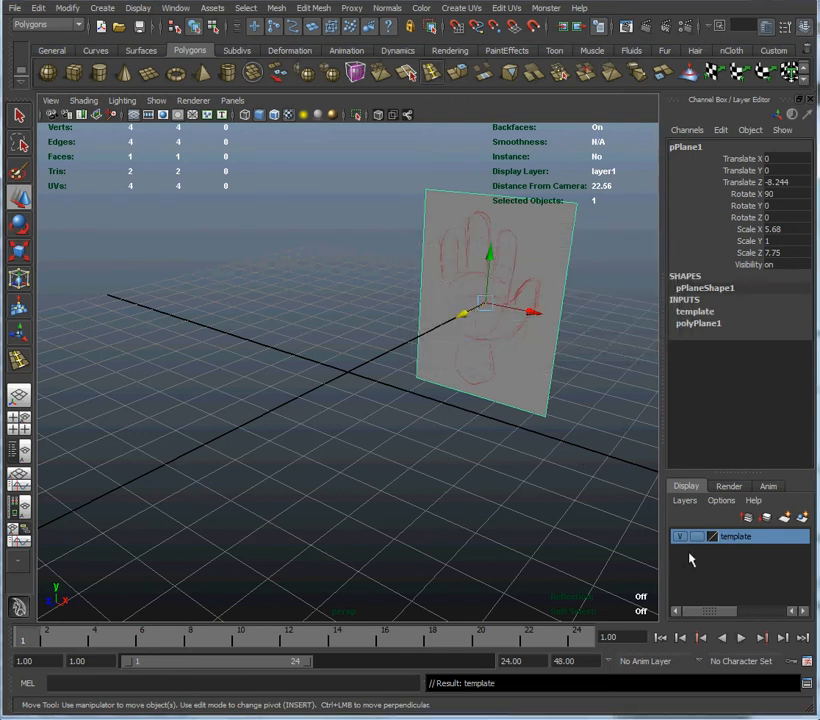
Set the template layer's display type to Reference and deselect the plane.
click(578, 421)
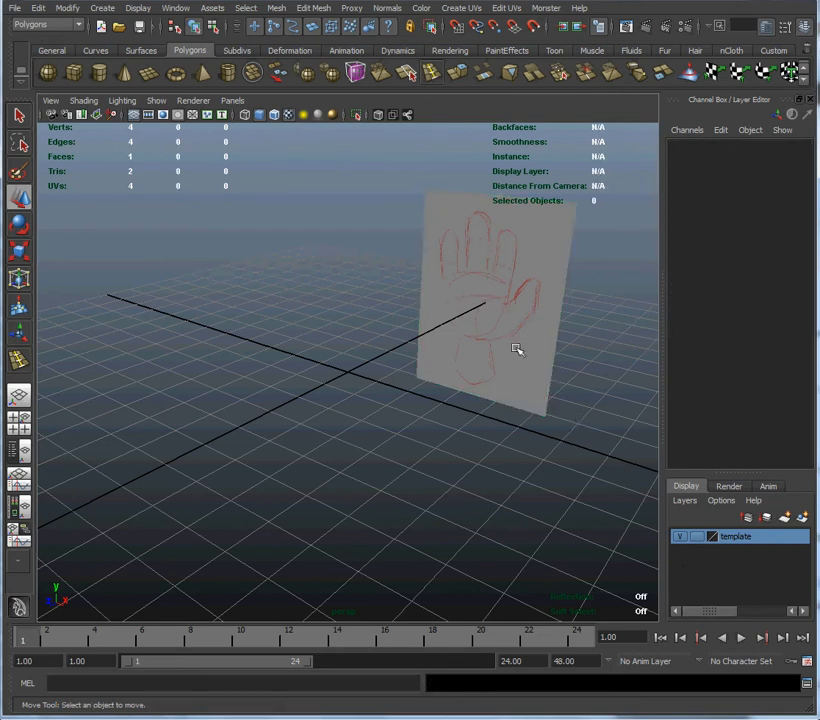
key(ctrl+z)
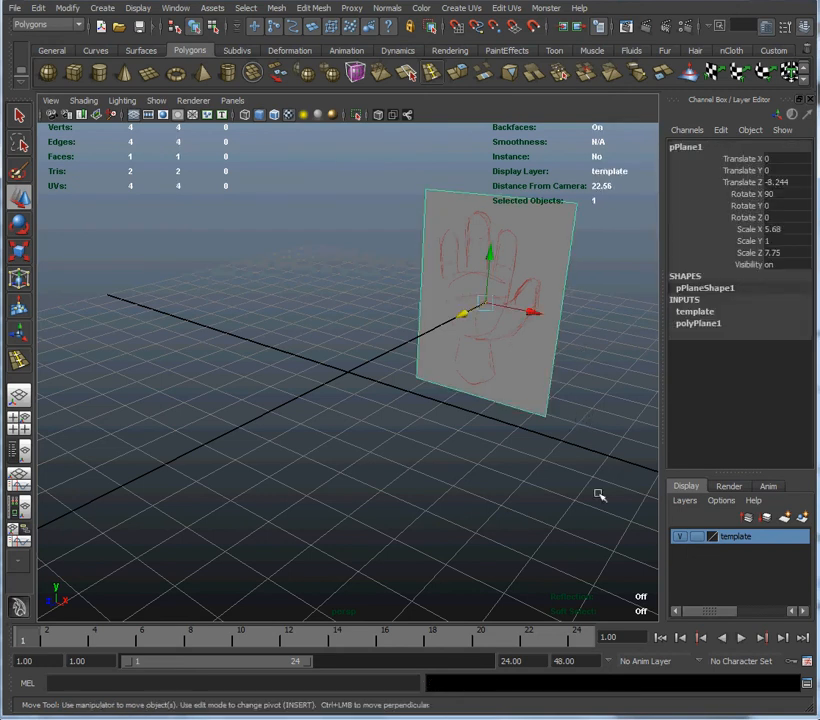
click(696, 537)
click(696, 537)
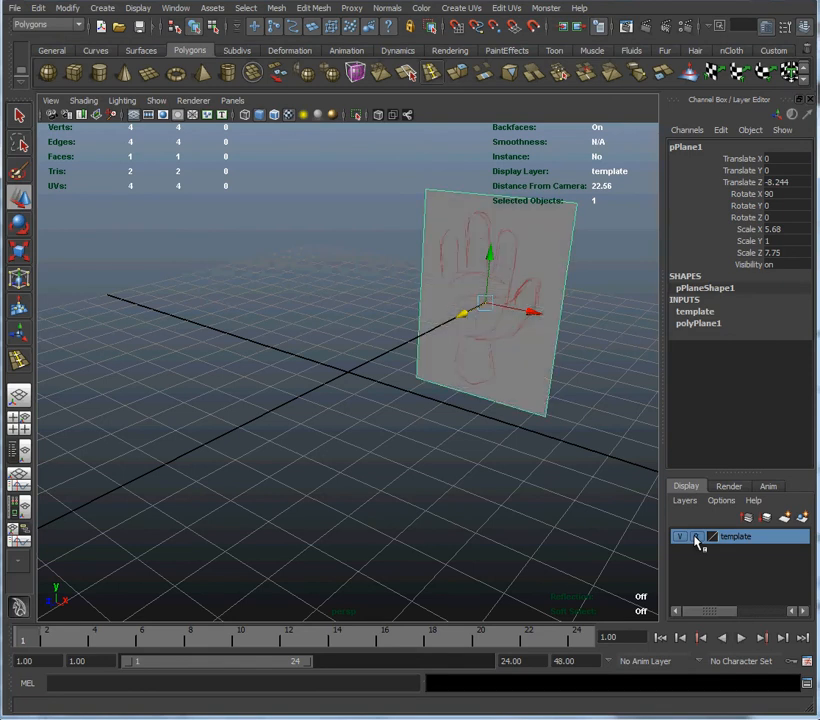
click(551, 461)
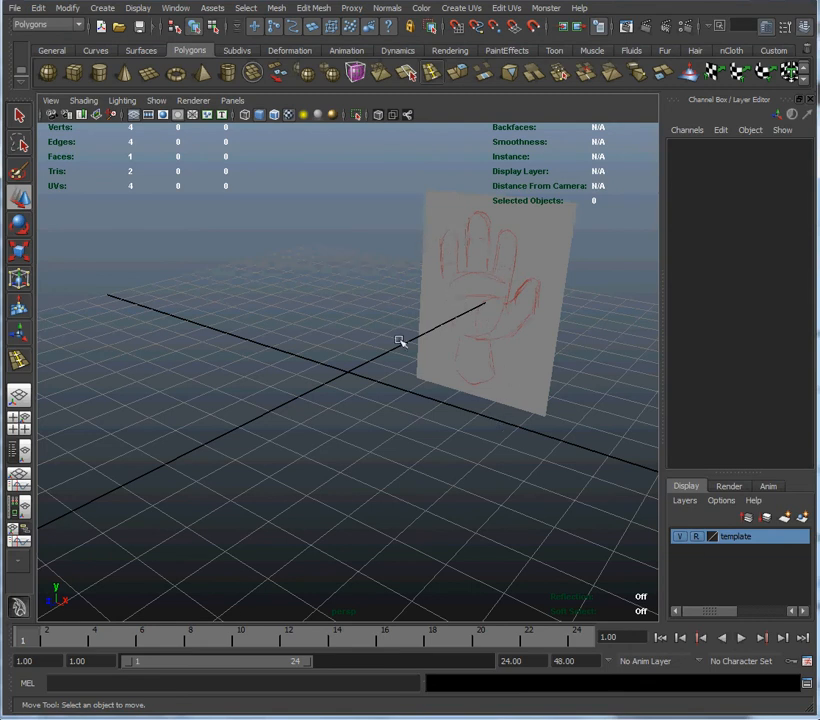
Display textures in the front view and maximize that view so the hand sketch fills it.
alt+drag(406, 372, 371, 370)
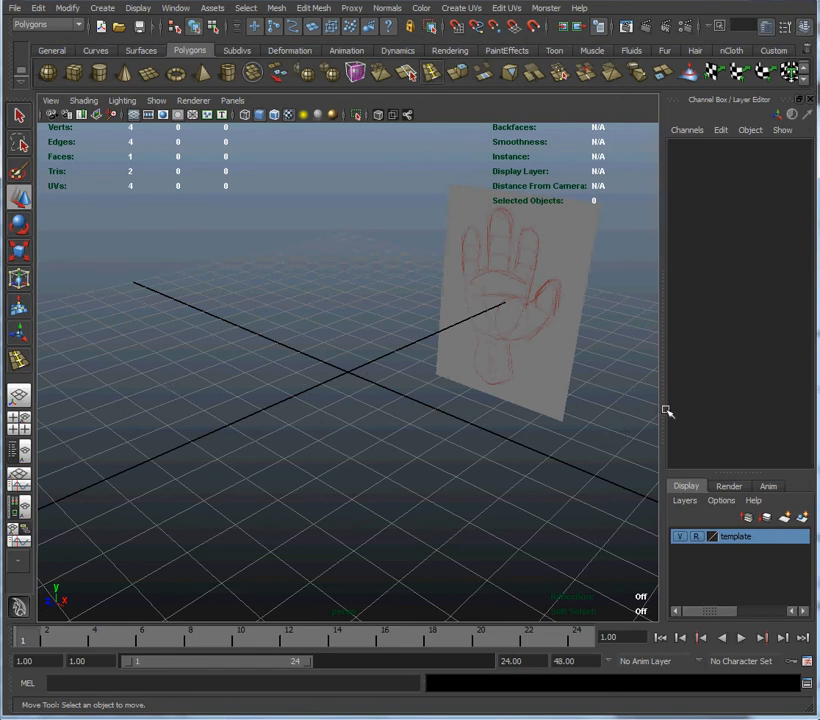
click(22, 428)
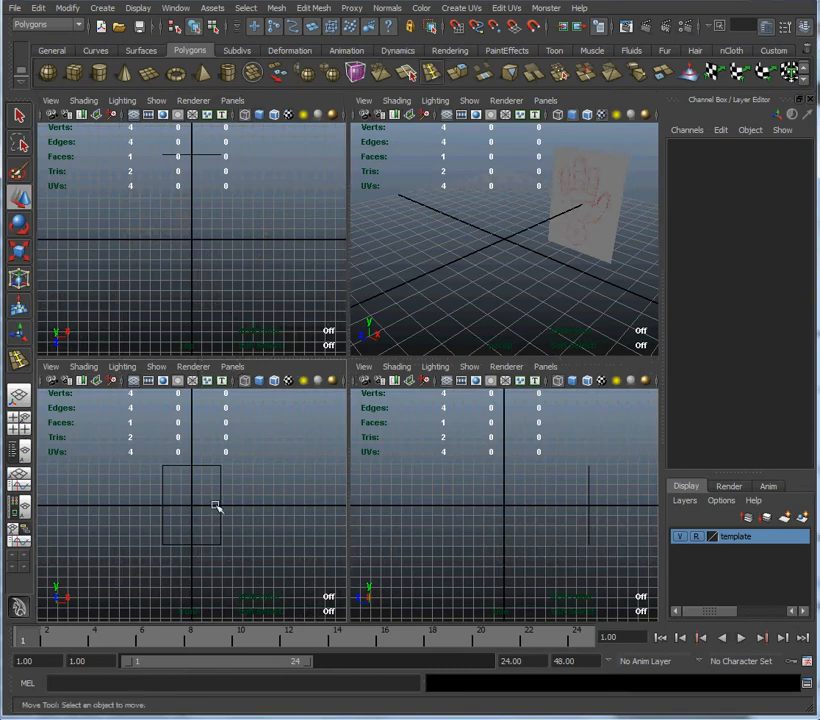
key(6)
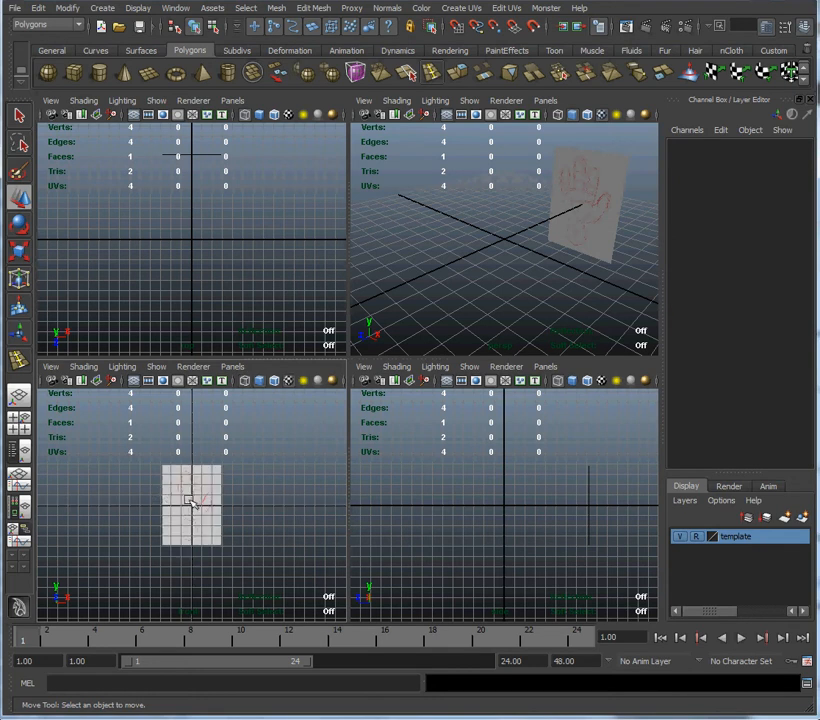
key(space)
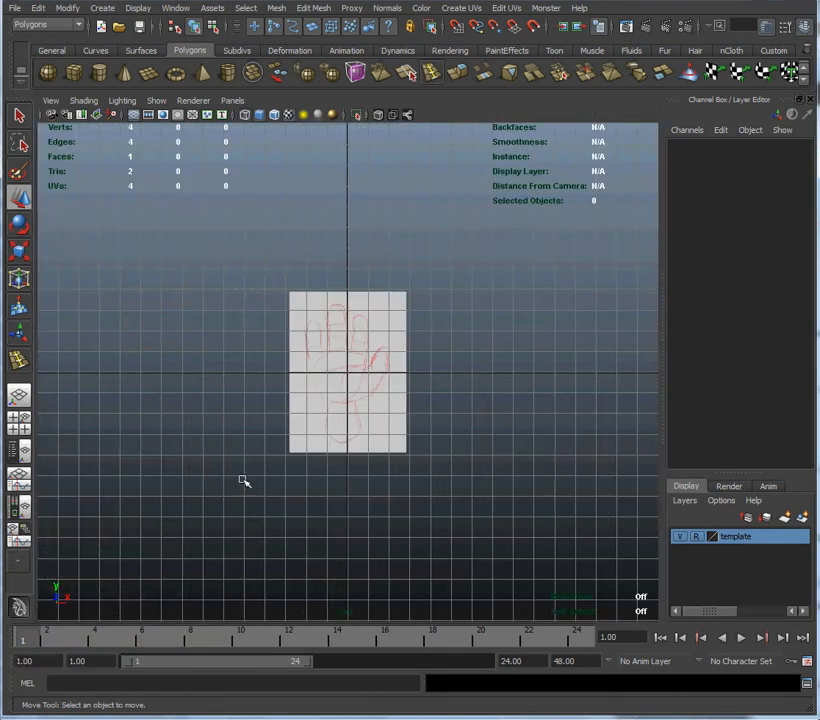
alt+right_drag(214, 425, 425, 496)
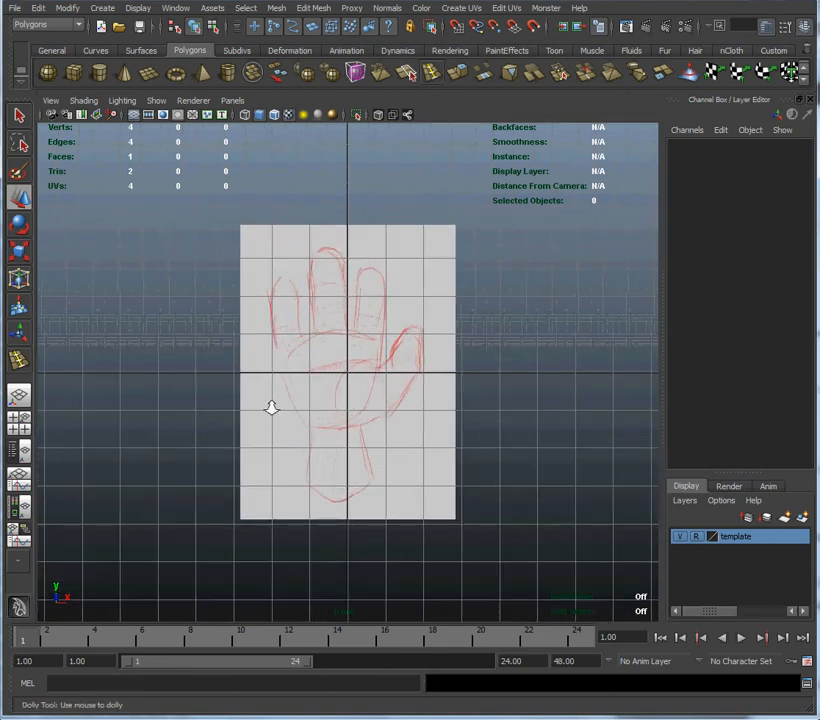
mouse_move(271, 408)
alt+right_down()
mouse_move(392, 473)
mouse_move(432, 484)
mouse_move(427, 478)
alt+right_up()
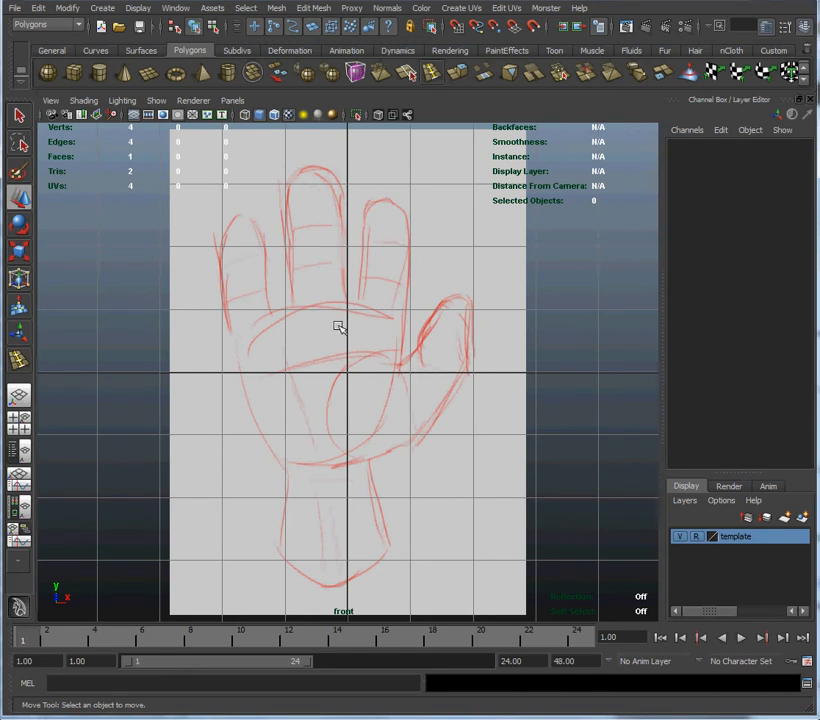
Create a polygon cube at the origin over the sketched palm and switch it to vertex editing.
click(74, 76)
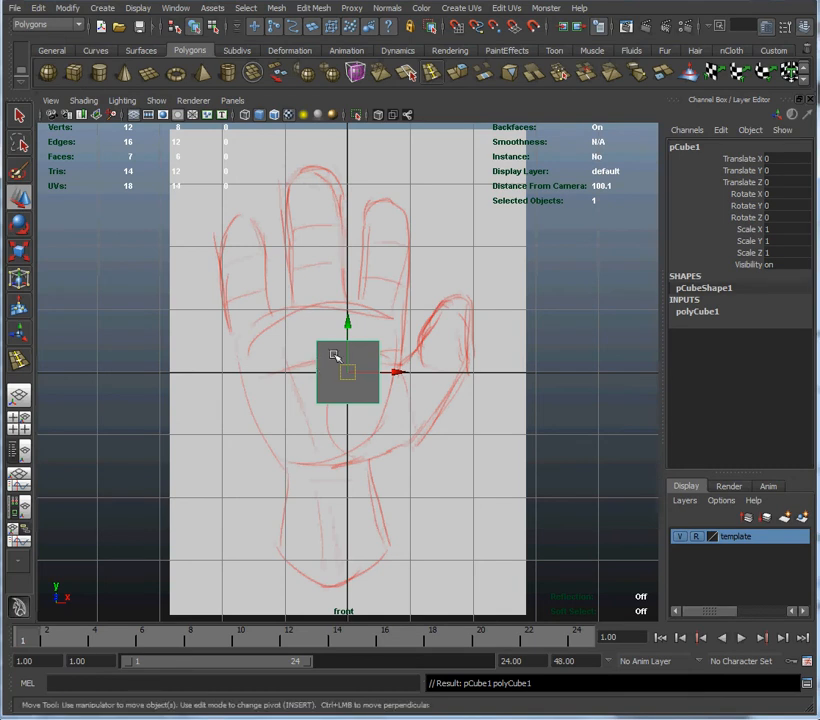
right_click(335, 355)
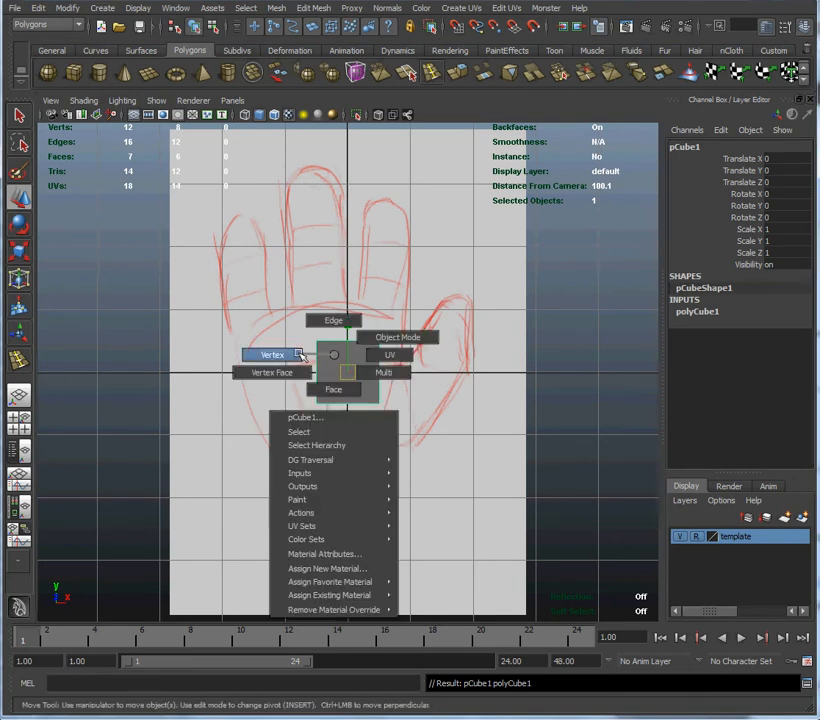
click(300, 355)
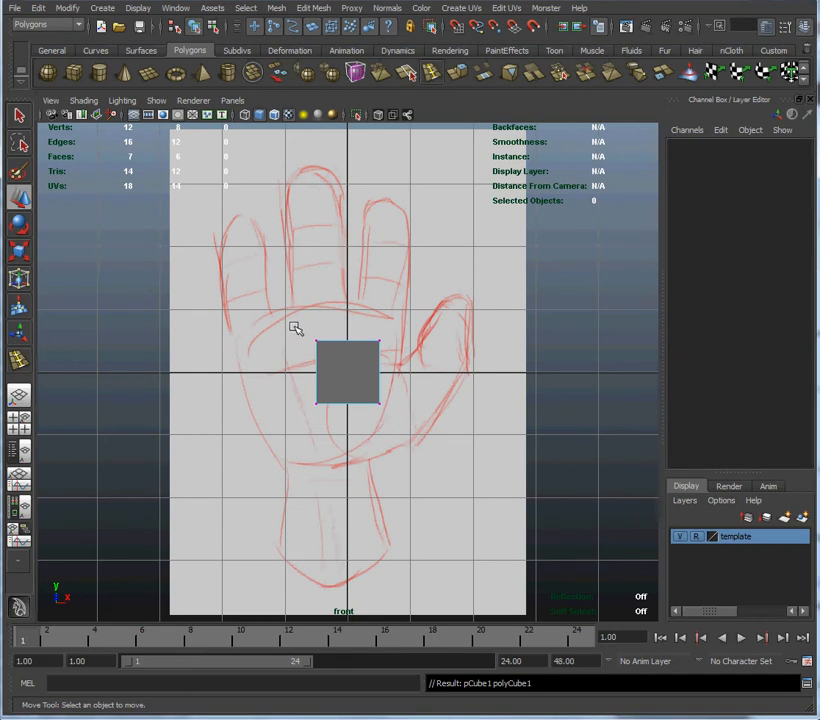
Move the cube's four corner vertex pairs in the front view to fit the outline of the sketched palm.
drag(296, 329, 338, 360)
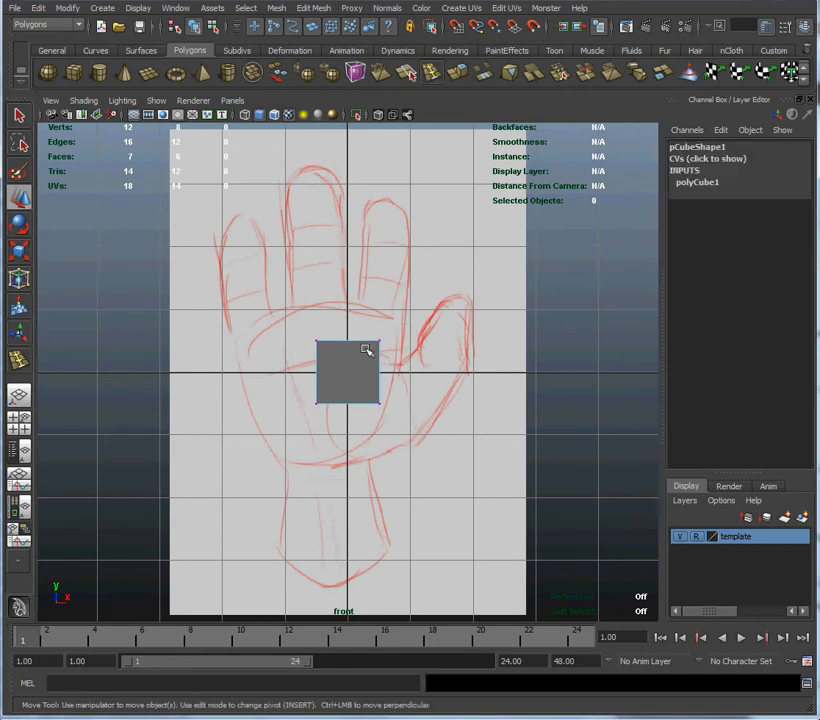
click(366, 349)
click(366, 392)
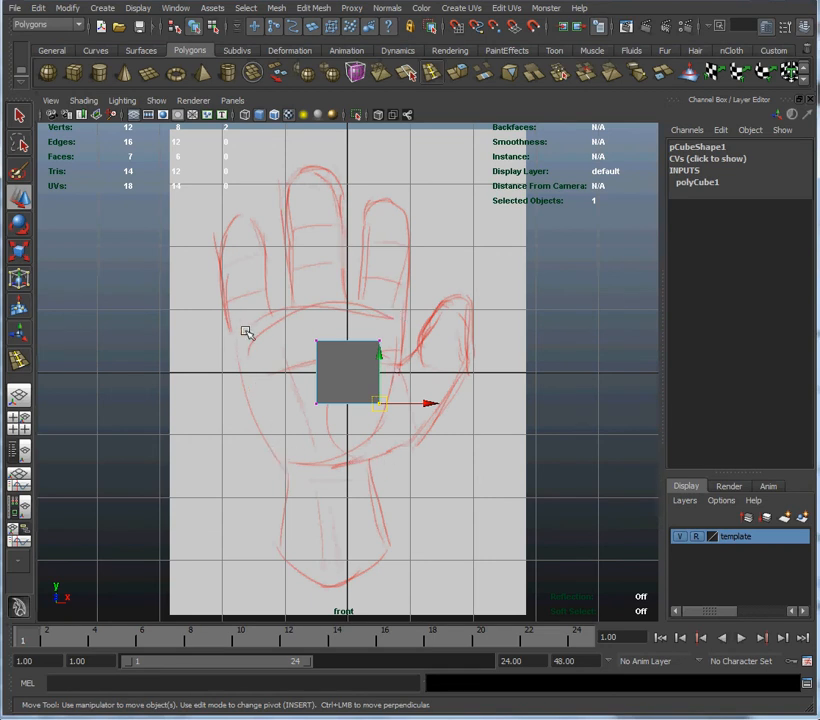
drag(293, 329, 236, 336)
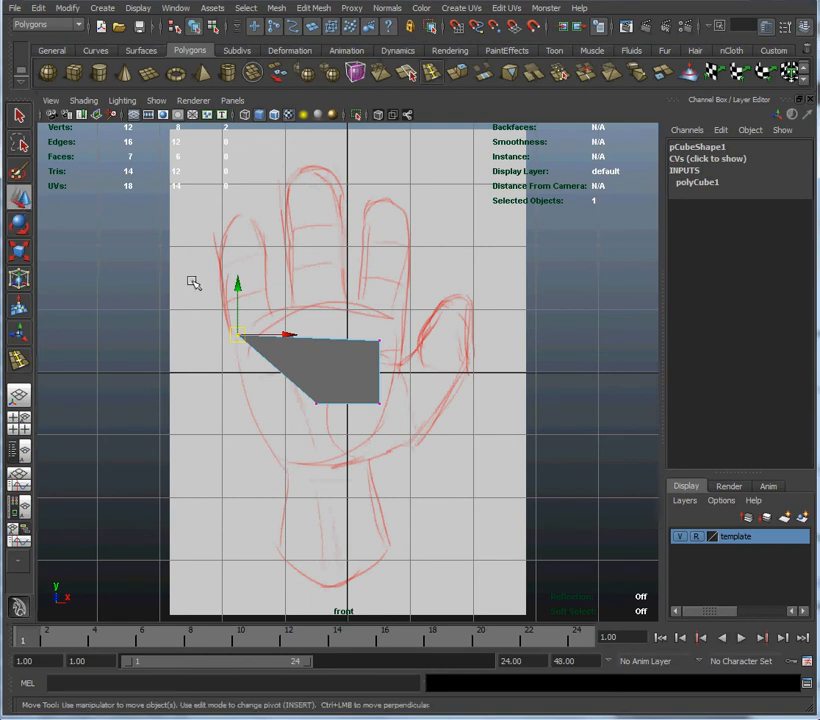
click(372, 346)
drag(379, 342, 405, 318)
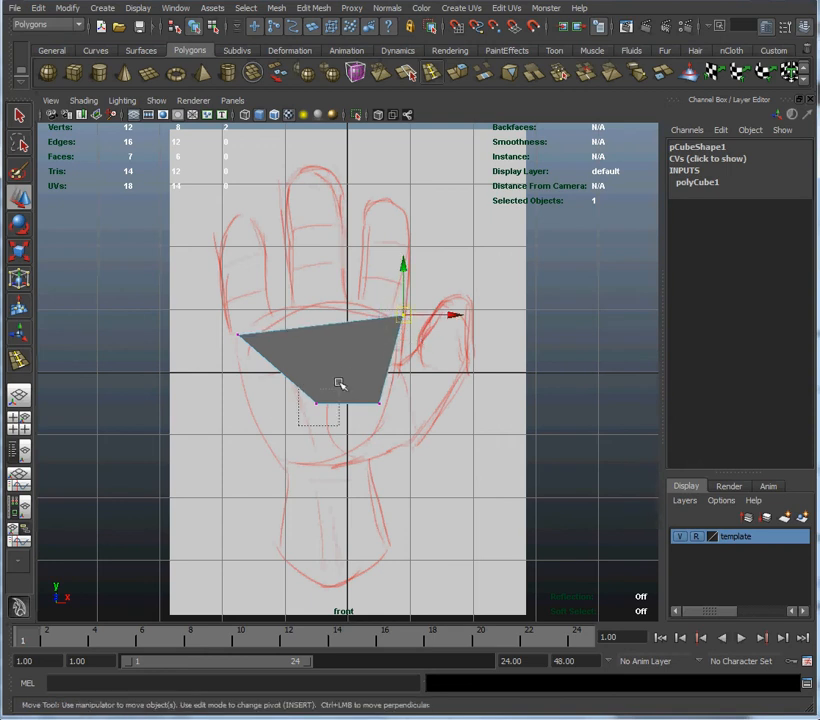
click(317, 402)
drag(317, 402, 273, 460)
click(378, 404)
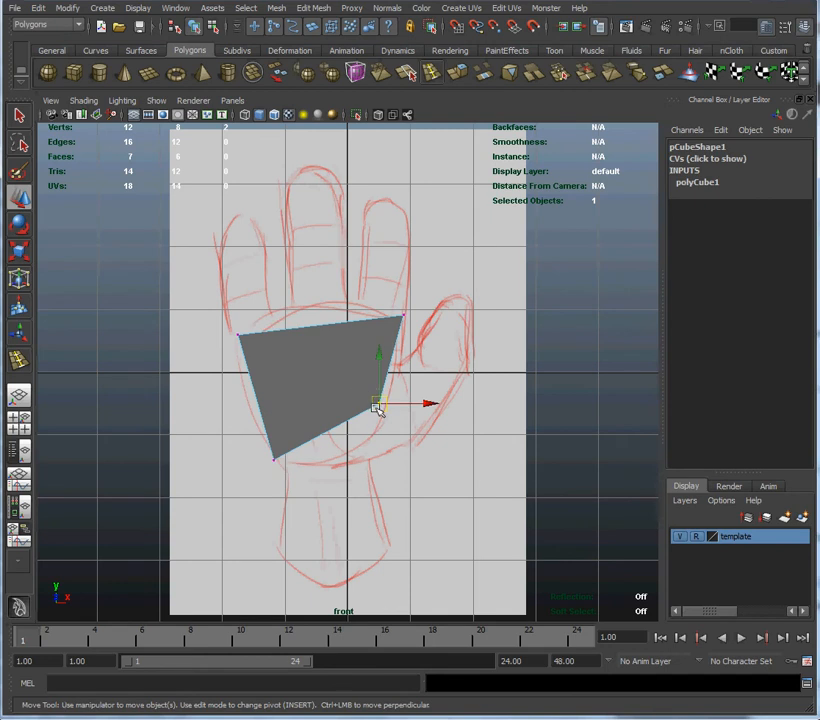
drag(379, 407, 384, 457)
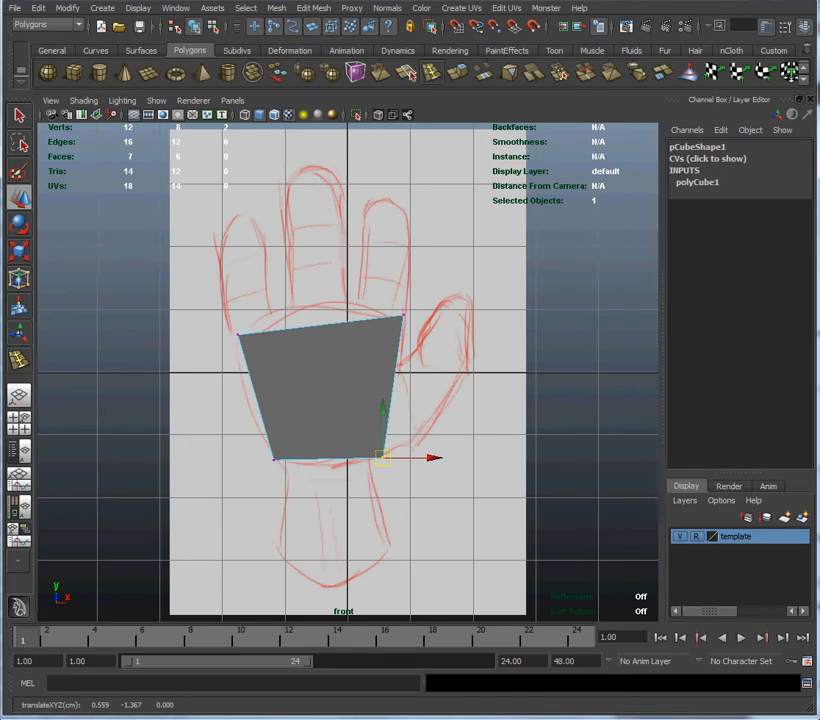
Create a new Lambert material in Hypershade and assign it to the palm cube.
drag(819, 376, 457, 234)
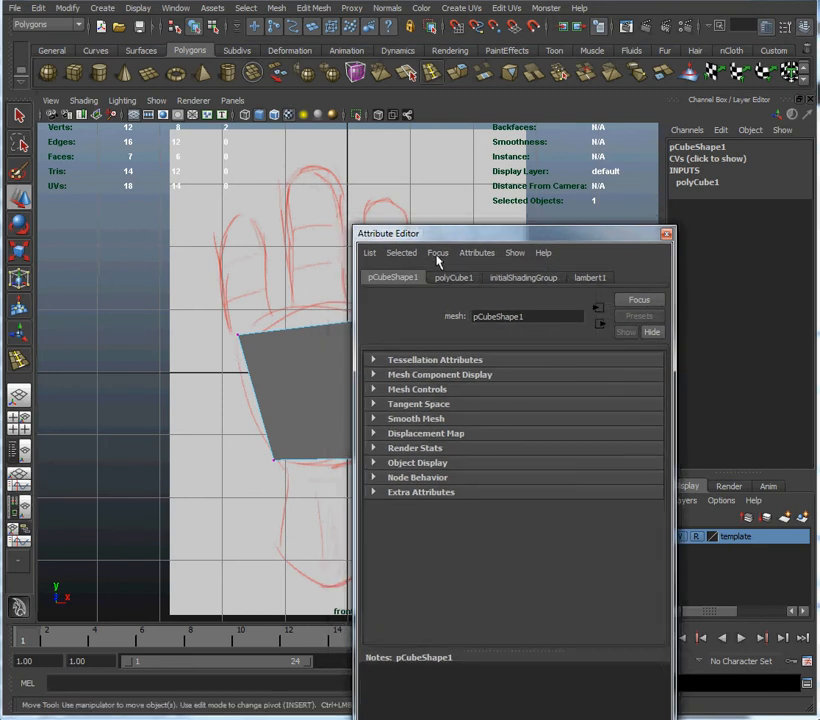
drag(432, 244, 504, 273)
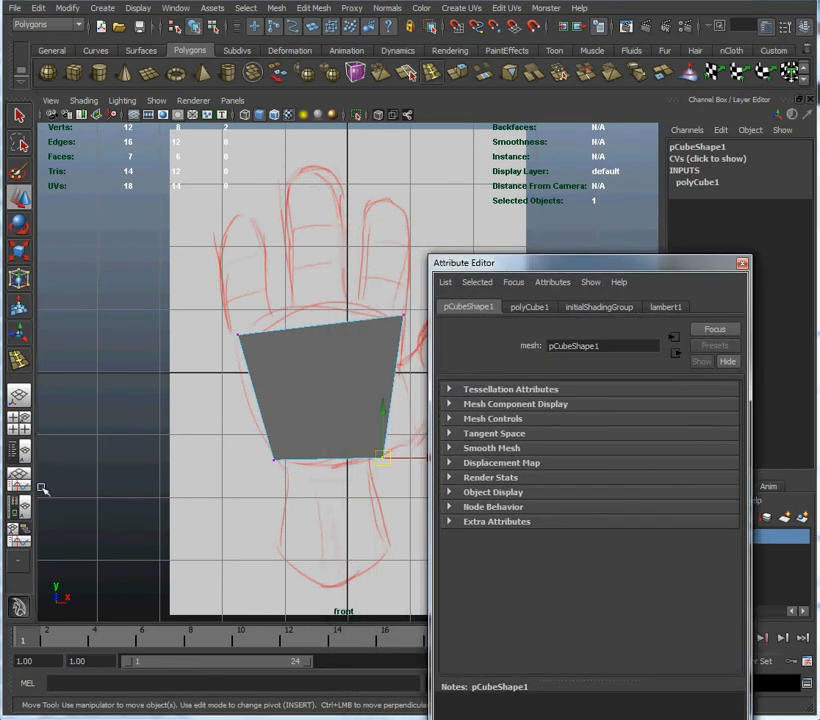
click(19, 508)
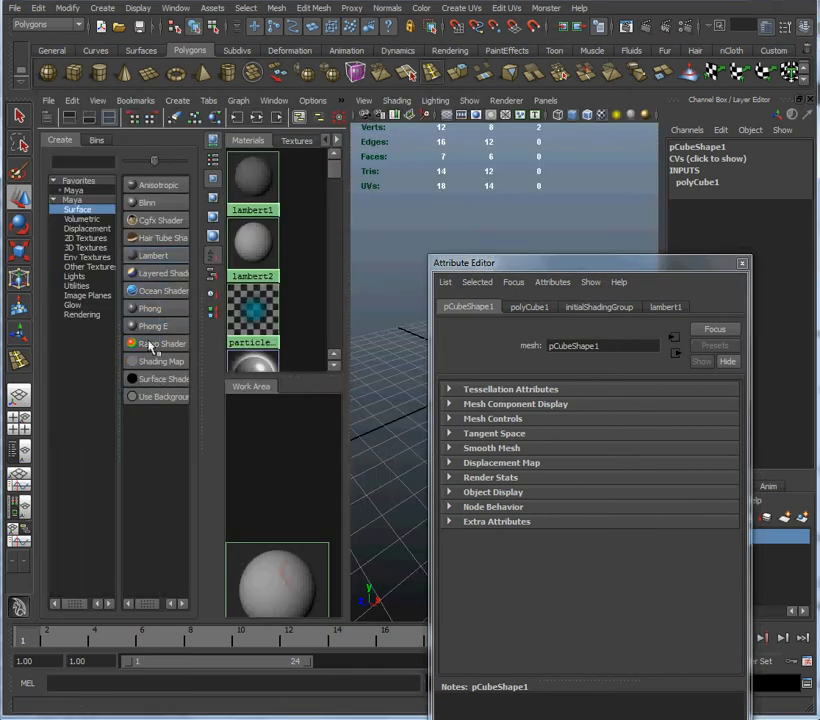
drag(518, 262, 819, 296)
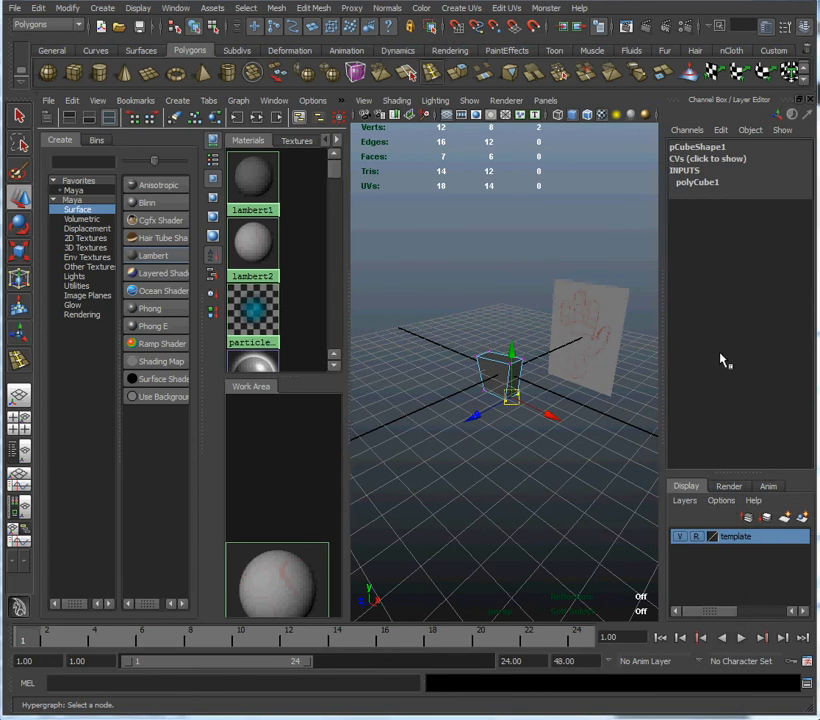
click(158, 257)
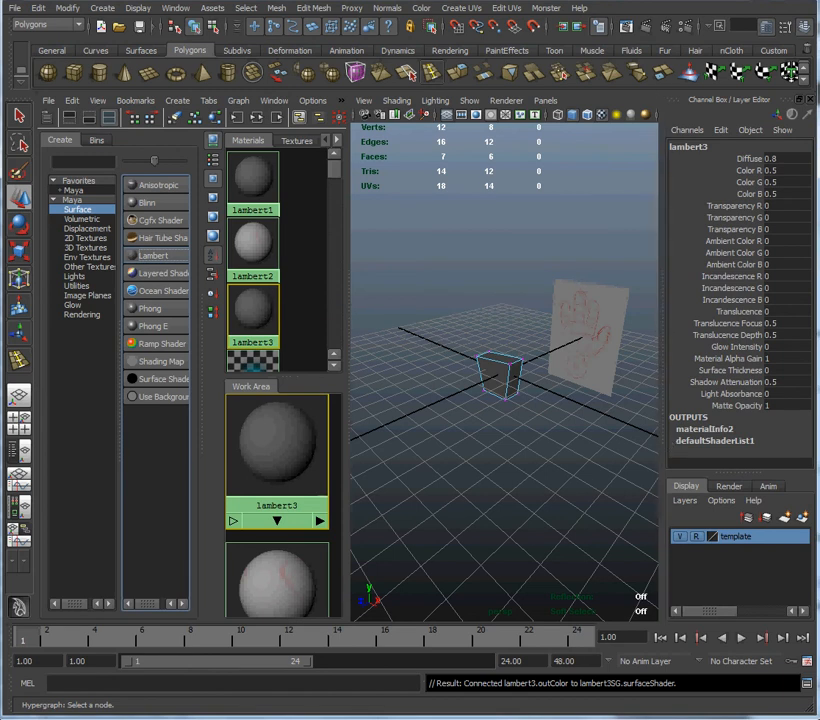
middle_drag(238, 344, 397, 355)
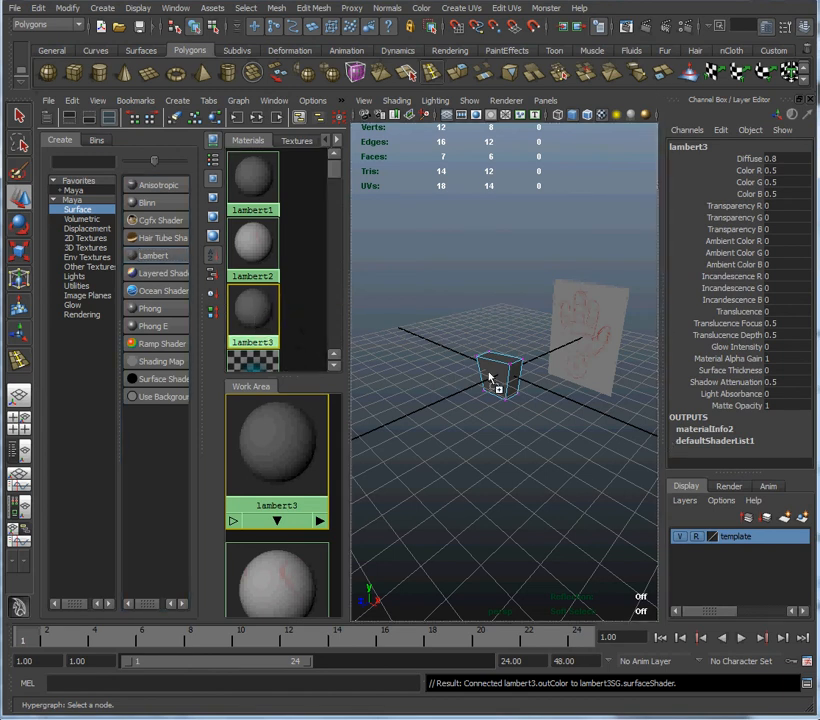
middle_drag(489, 377, 491, 374)
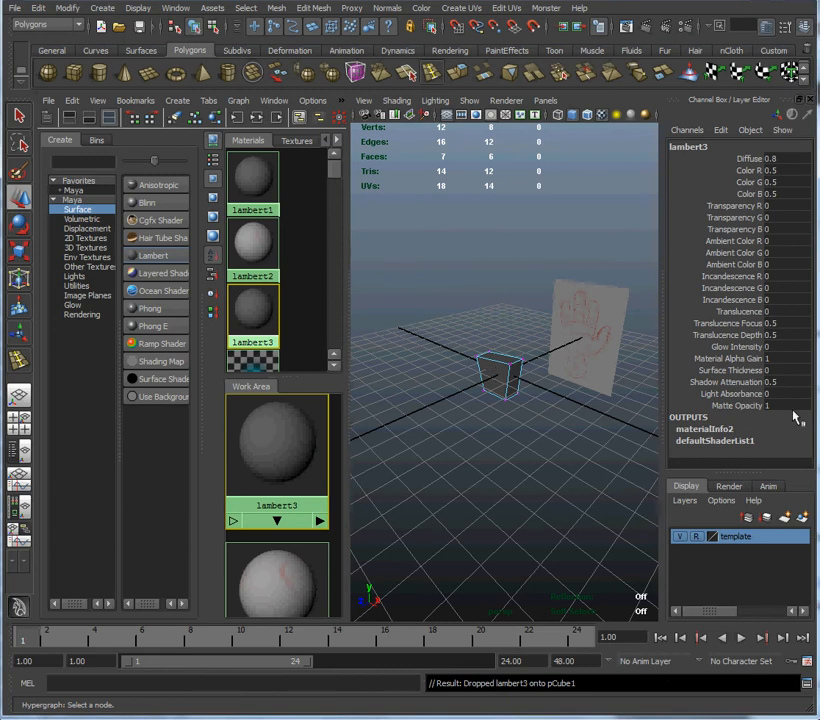
Set the palm cube's lambert3 material color to purple, about 0.485, 0.261, 0.784 in RGB.
drag(819, 386, 174, 187)
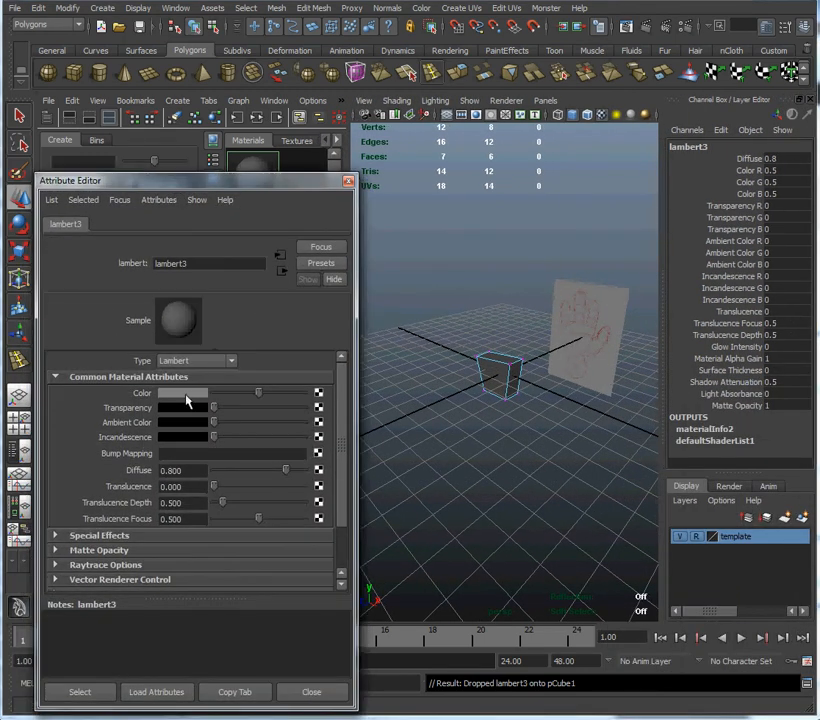
click(190, 394)
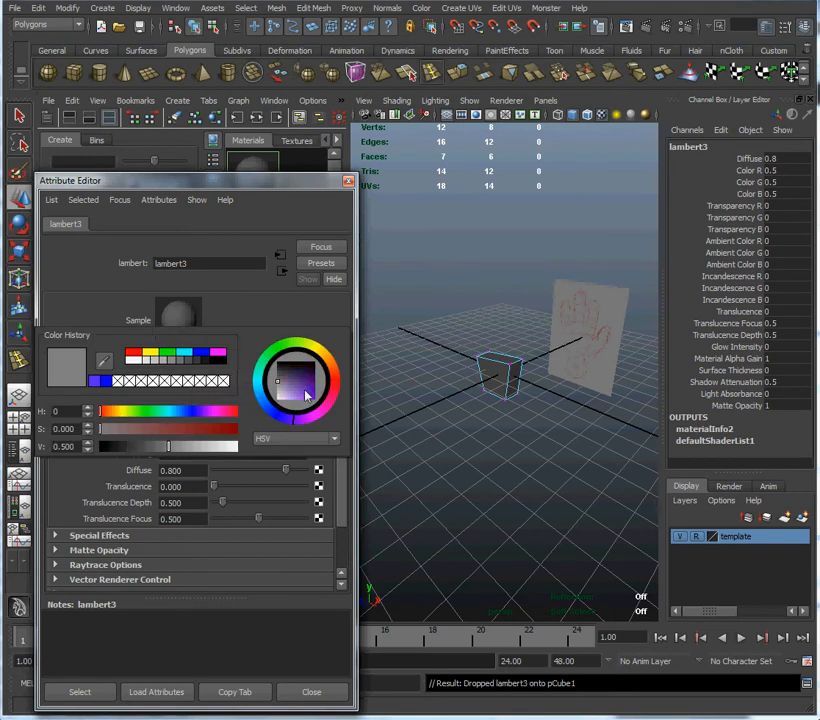
mouse_move(306, 397)
mouse_down()
mouse_move(295, 381)
mouse_move(305, 396)
mouse_up()
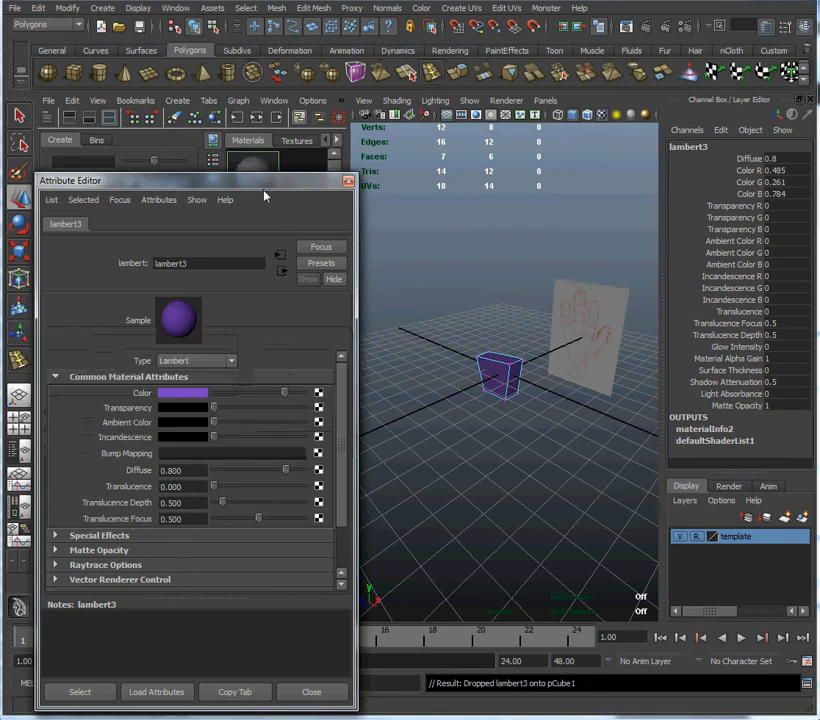
drag(263, 188, 299, 145)
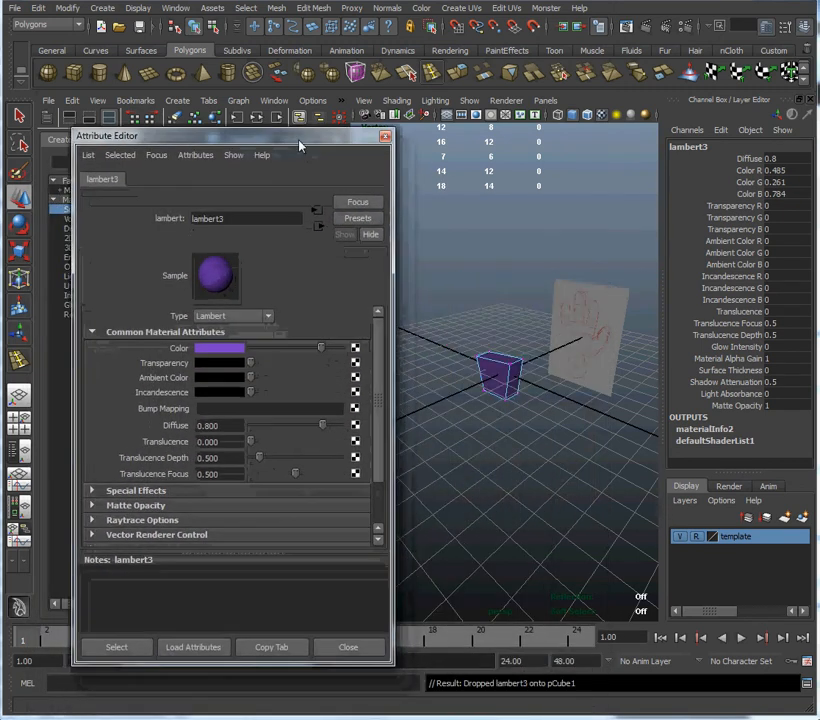
Raise the purple material's transparency to about 0.602 while viewing the palm over the sketch in the front view, and put the material settings away.
click(252, 366)
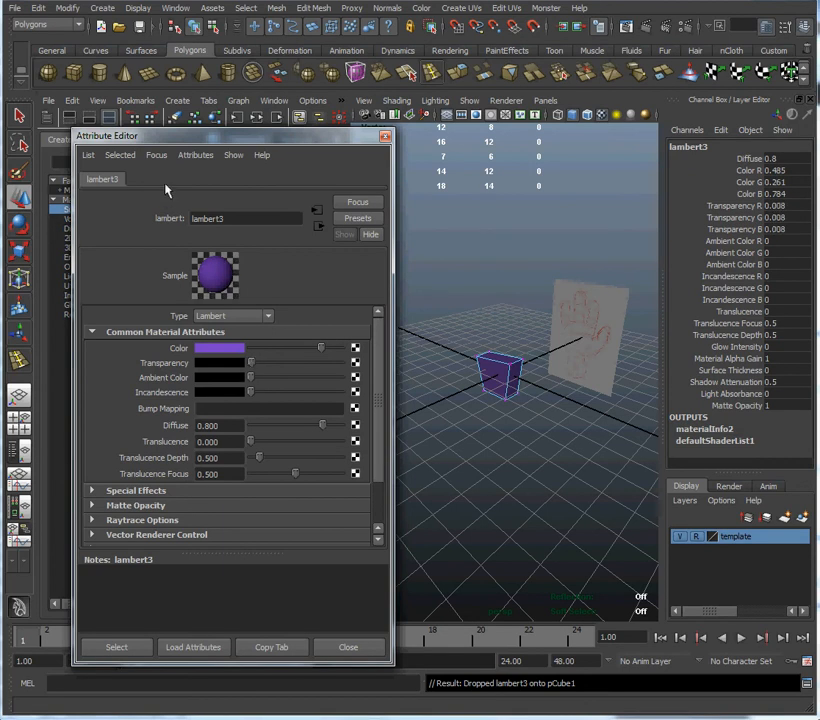
drag(155, 138, 524, 510)
click(18, 422)
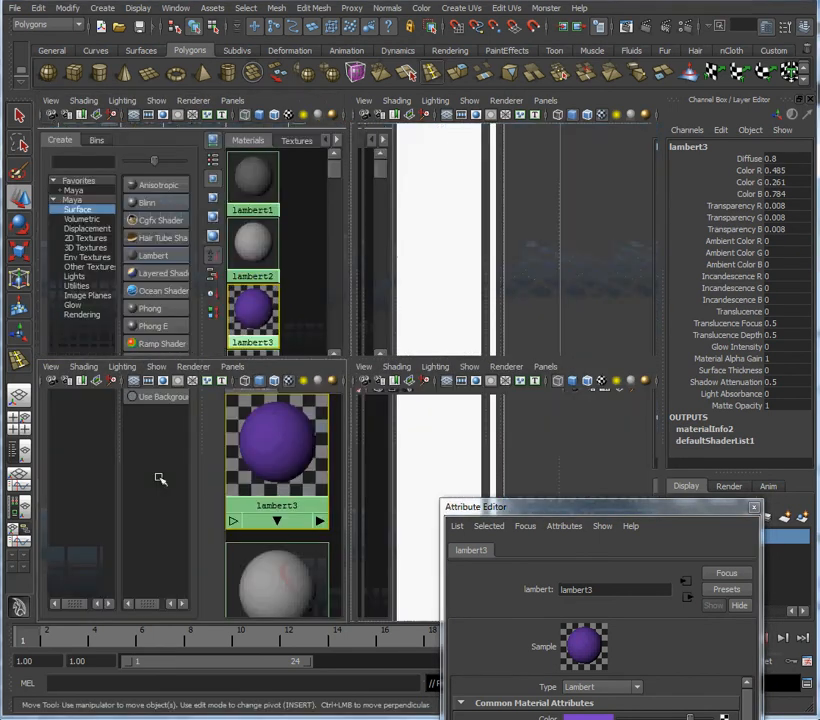
key(space)
drag(555, 513, 532, 238)
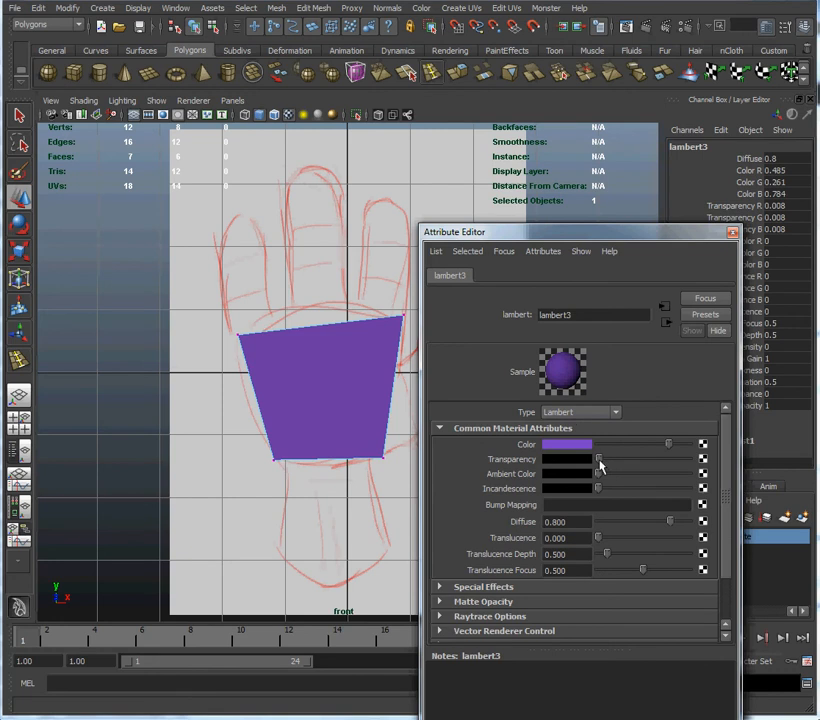
drag(599, 460, 653, 460)
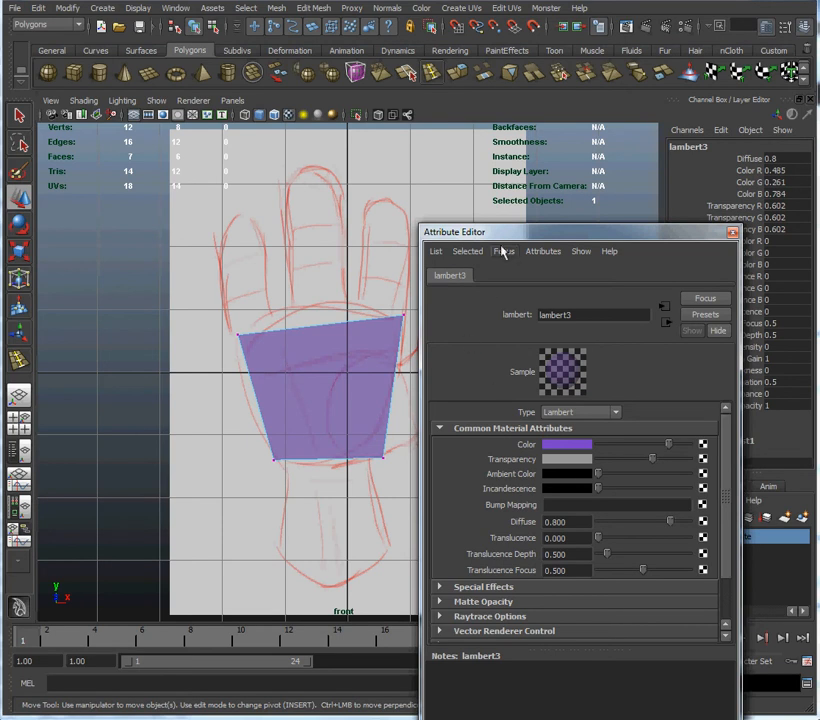
drag(515, 234, 819, 328)
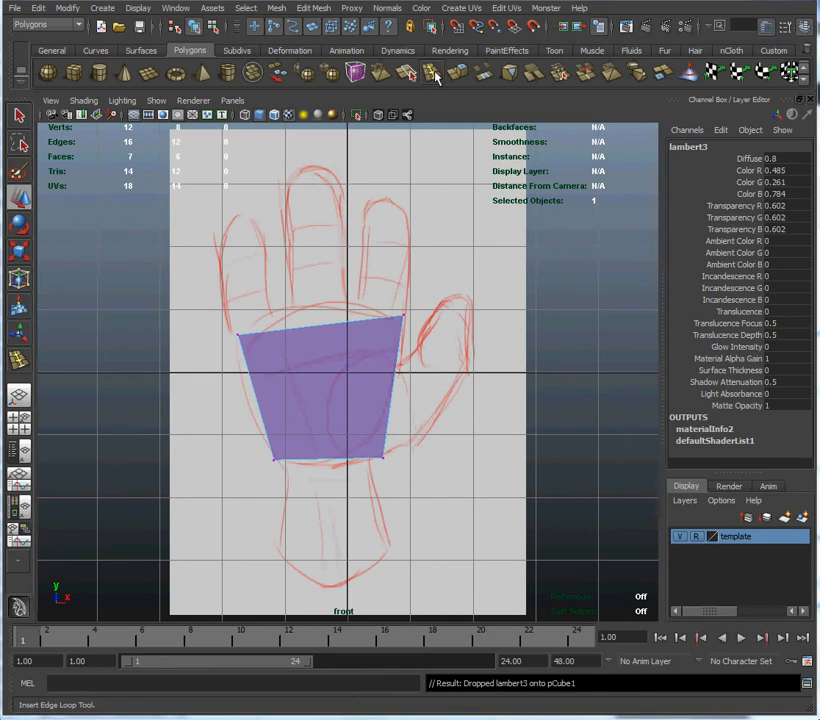
Insert a horizontal edge loop across the upper part of the palm cube with the Insert Edge Loop Tool.
click(283, 11)
click(283, 11)
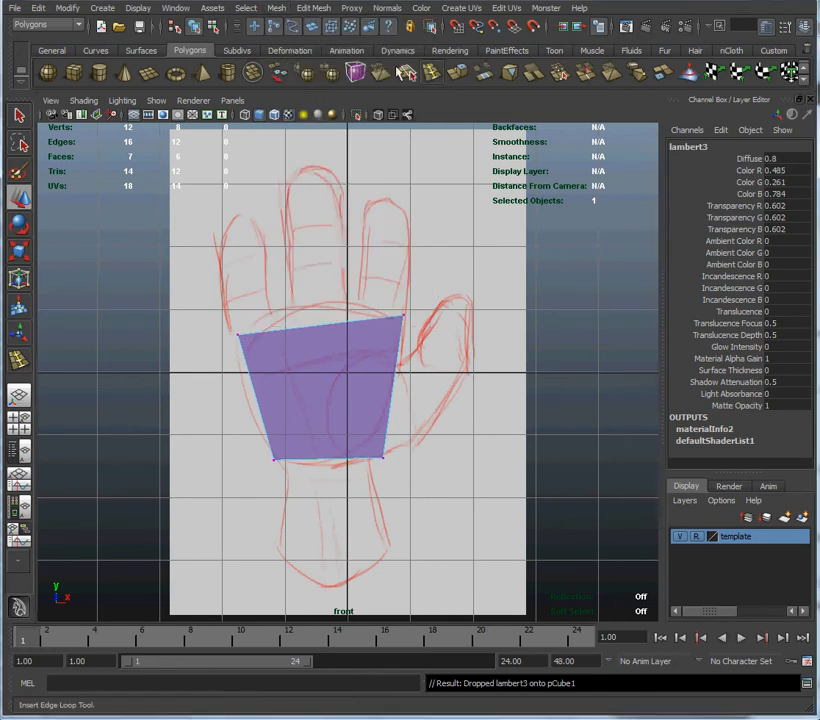
click(283, 11)
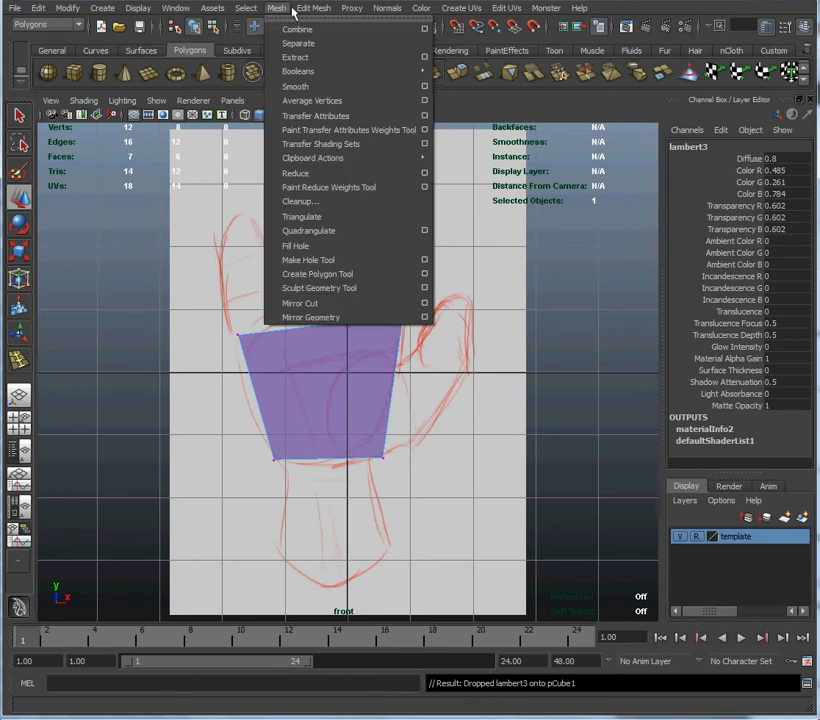
mouse_move(305, 12)
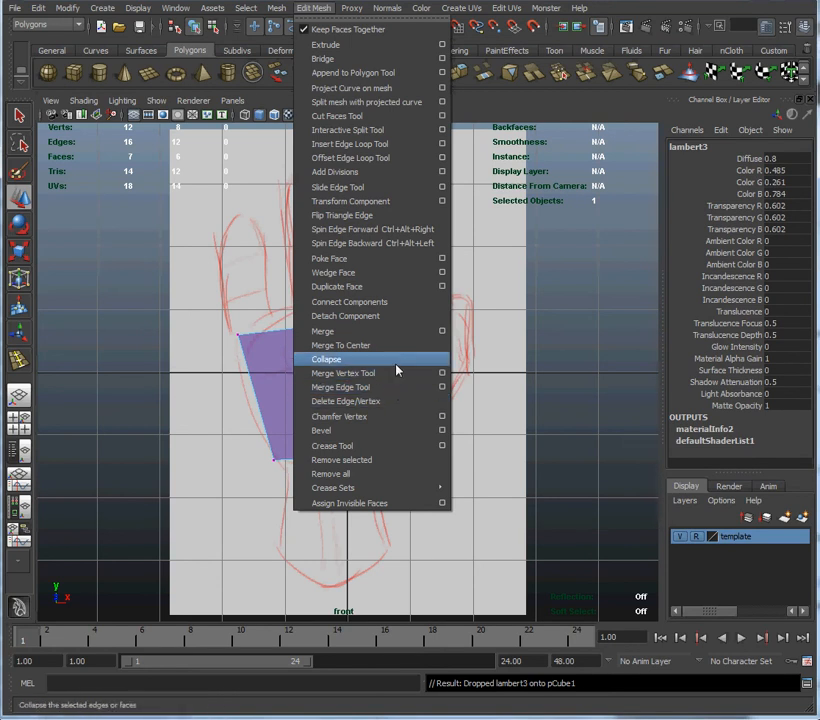
click(399, 145)
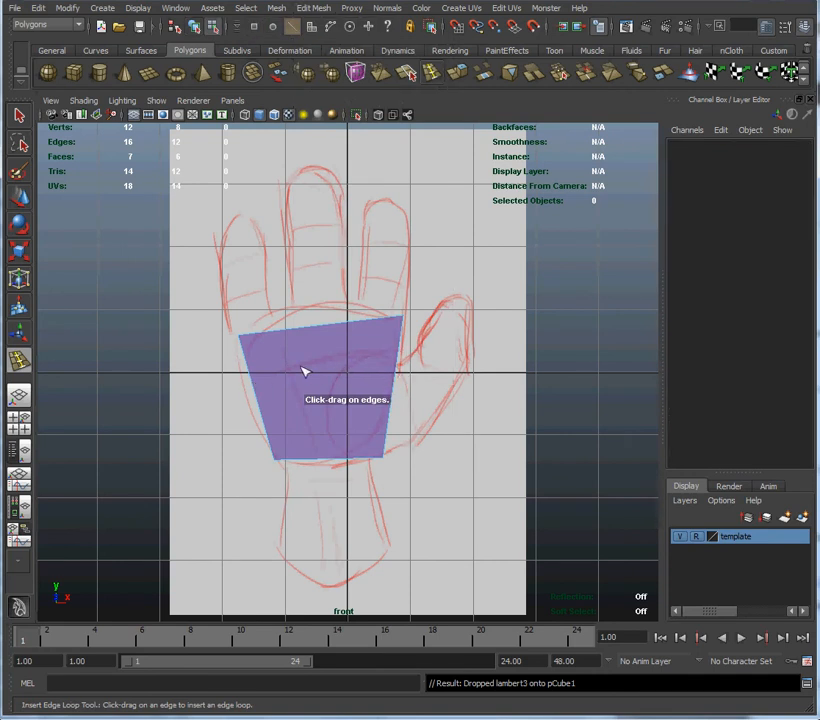
mouse_move(399, 364)
mouse_down()
mouse_move(398, 373)
mouse_move(399, 357)
mouse_up()
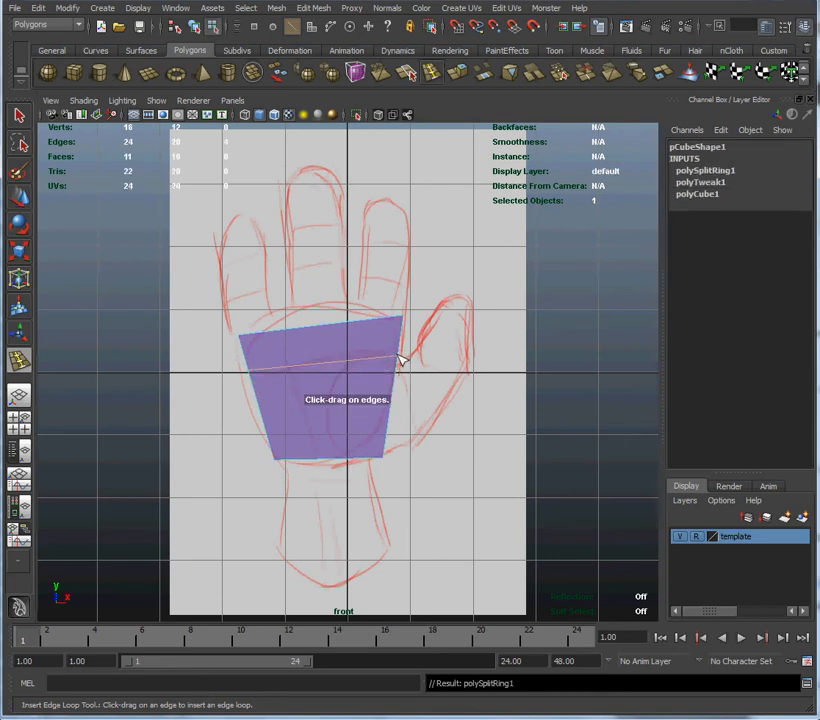
Check the new loop in perspective, and insert a vertical edge loop through the palm in line with the gap between the two taller sketched fingers.
key(space)
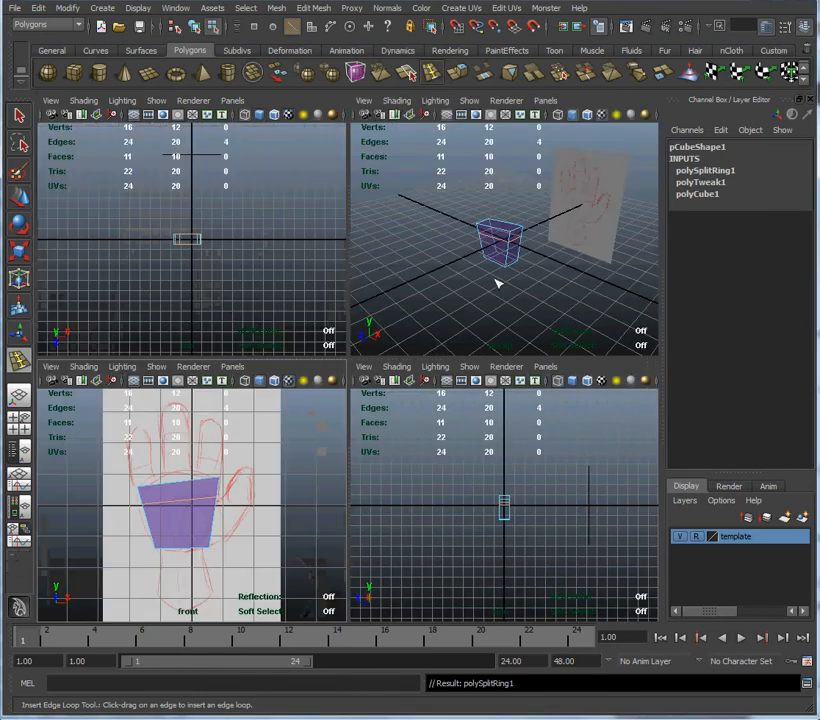
key(space)
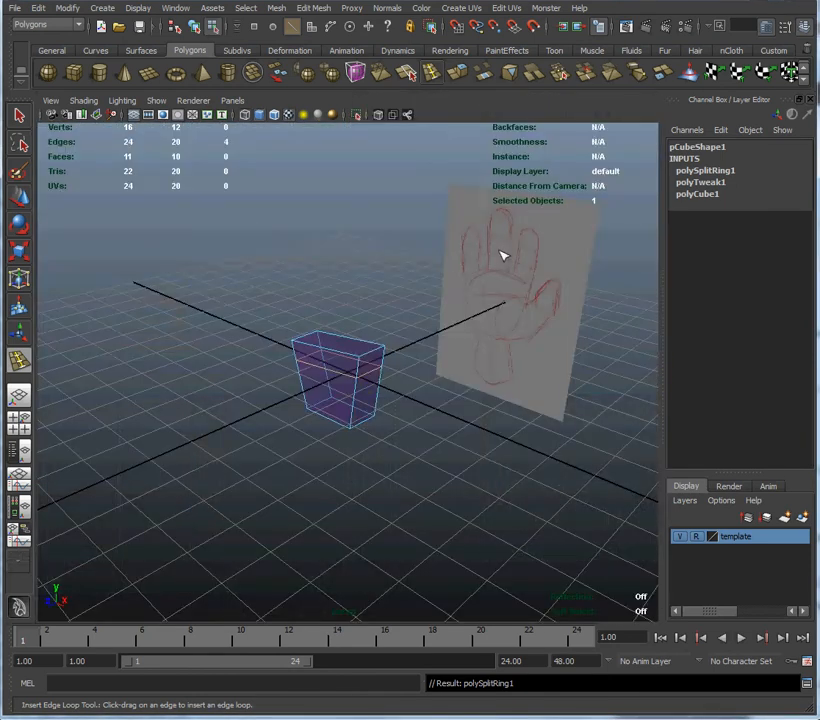
alt+drag(395, 345, 311, 403)
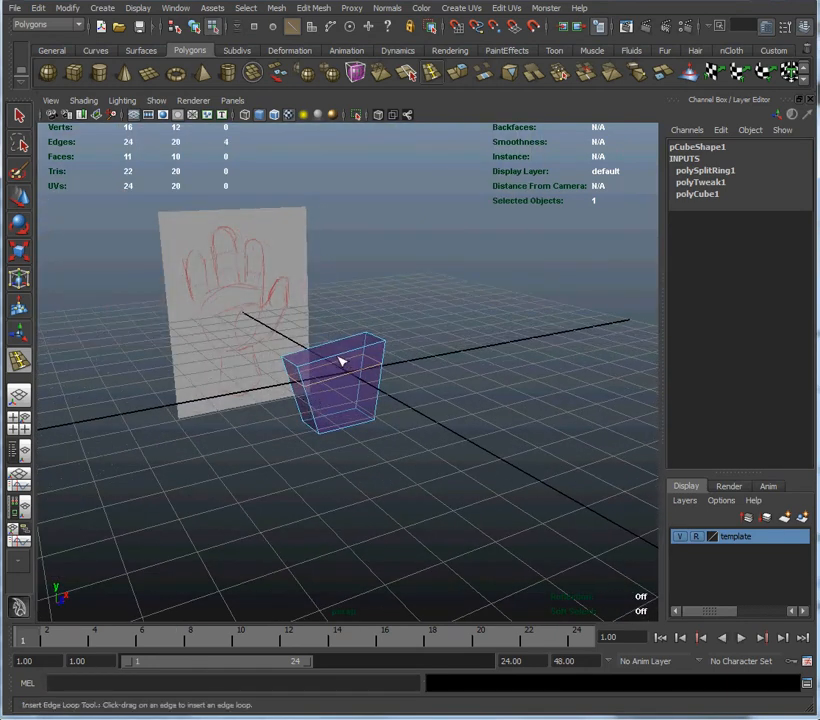
key(space)
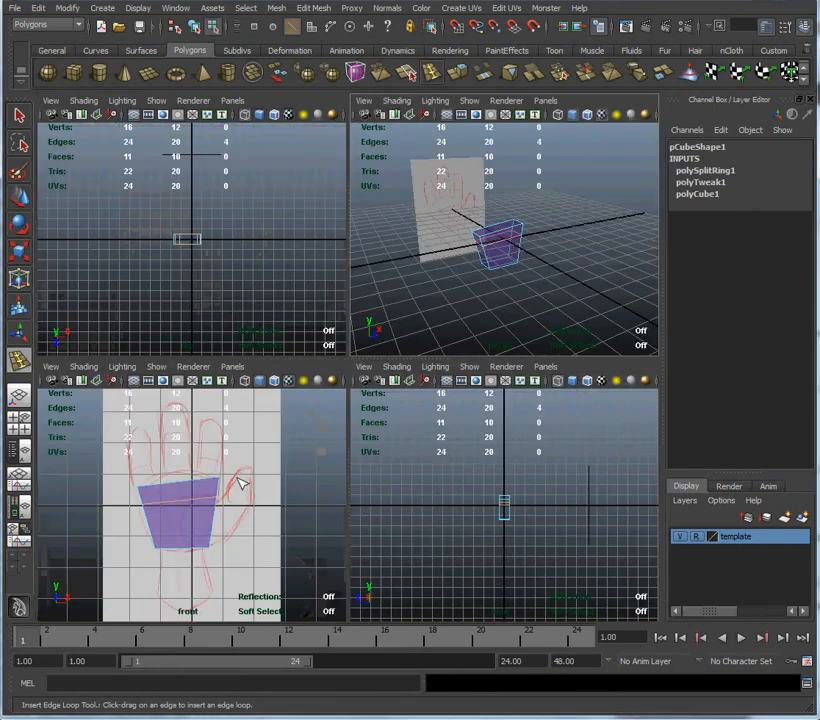
key(space)
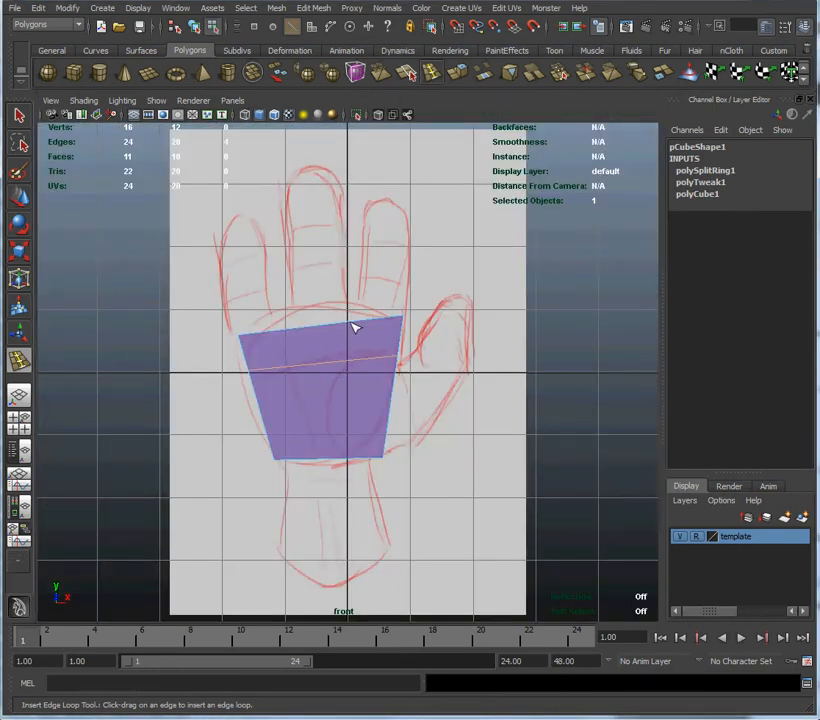
drag(357, 326, 352, 321)
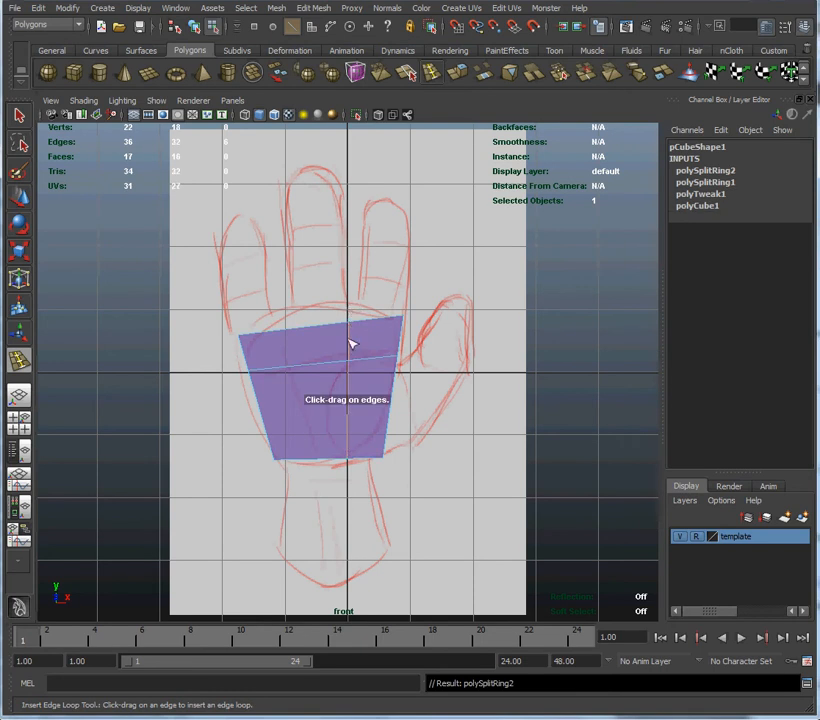
key(alt+Tab)
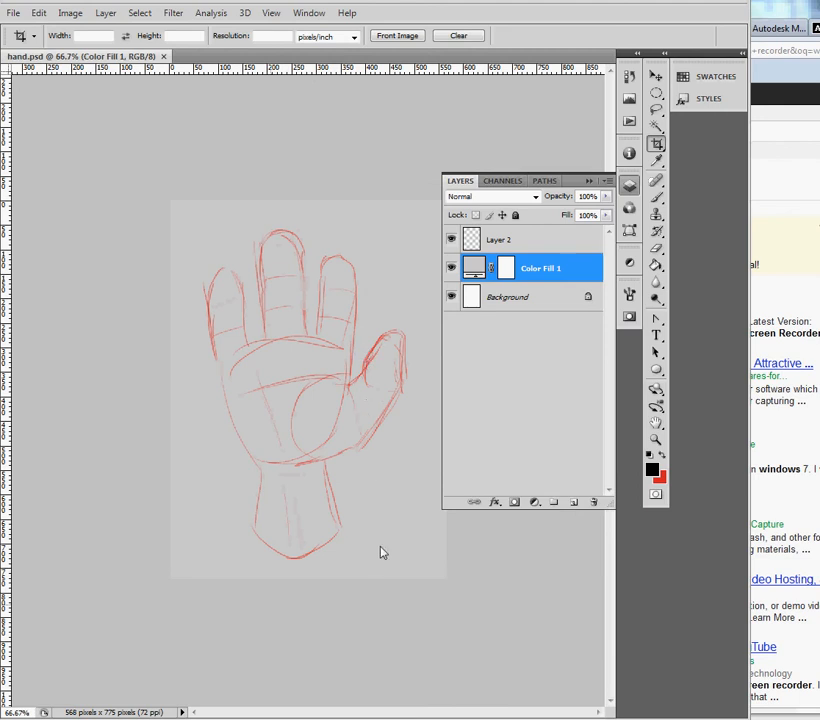
key(alt+Tab)
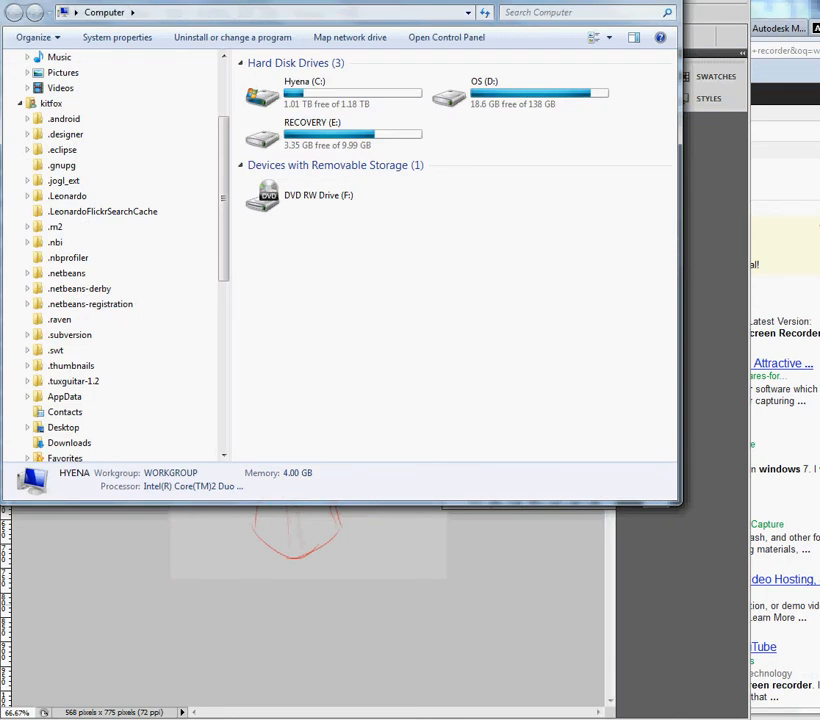
click(660, 650)
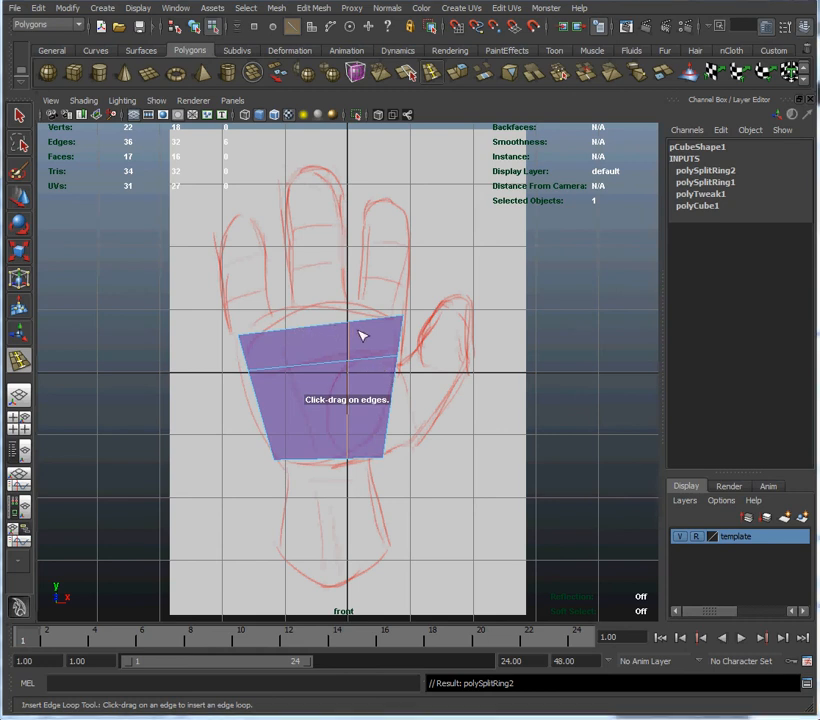
Insert a second vertical edge loop through the palm, in line with the gap between the little and middle sketched fingers.
key(space)
key(space)
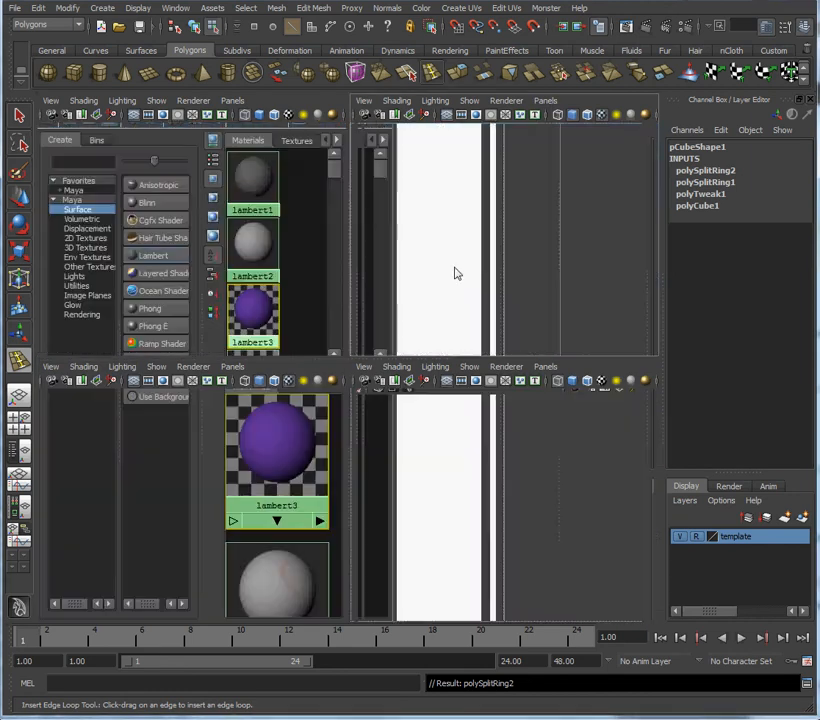
mouse_move(455, 286)
alt+mouse_down()
mouse_move(201, 297)
mouse_move(132, 244)
mouse_move(226, 276)
mouse_move(395, 280)
mouse_move(434, 326)
mouse_move(372, 289)
mouse_move(380, 295)
alt+mouse_up()
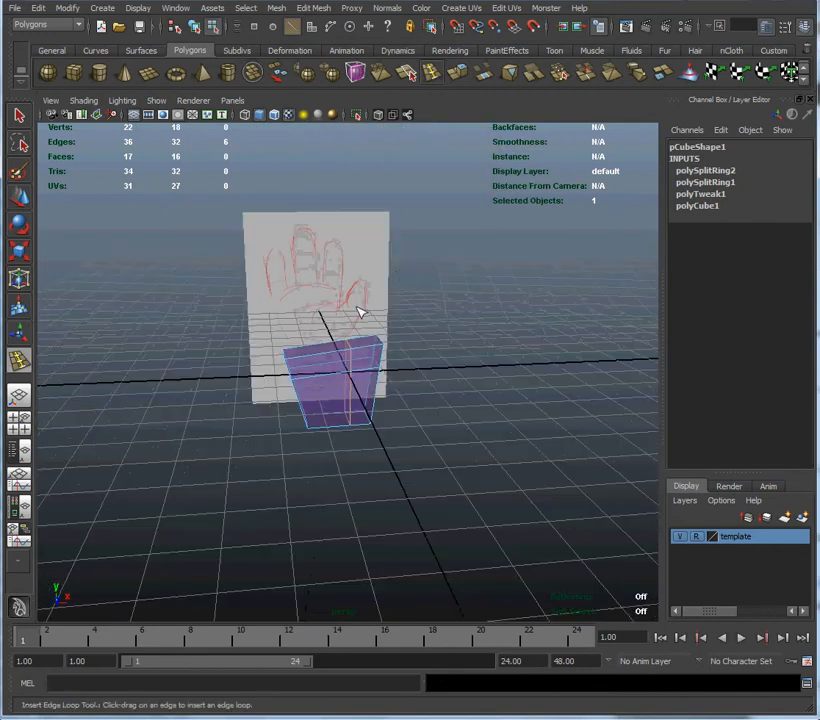
key(space)
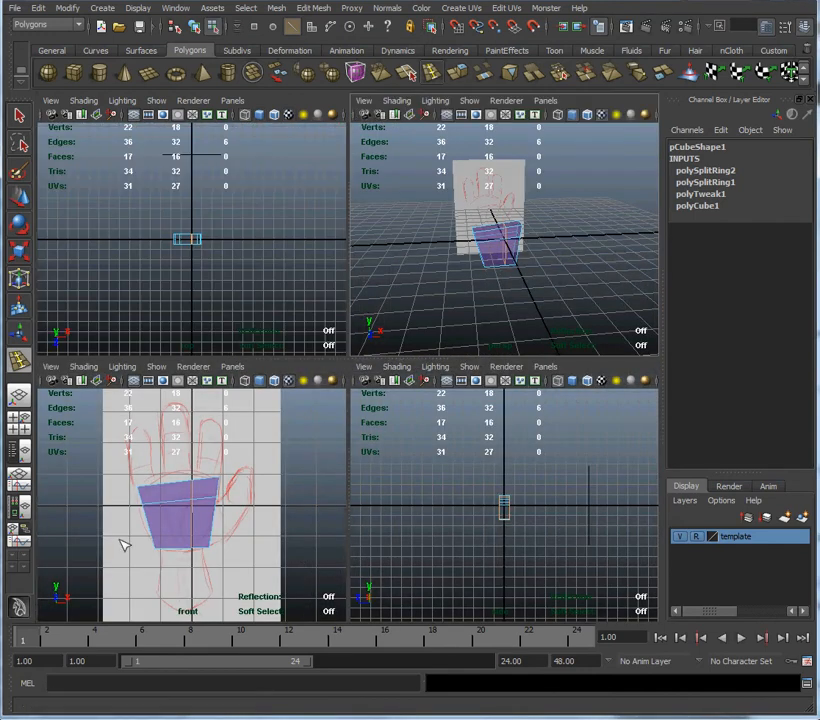
key(space)
click(254, 375)
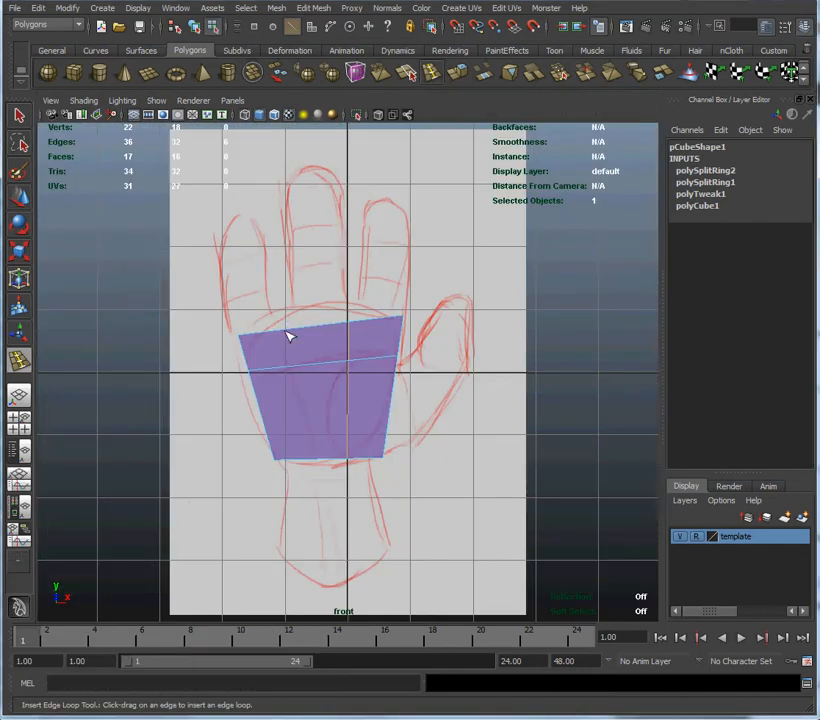
click(291, 336)
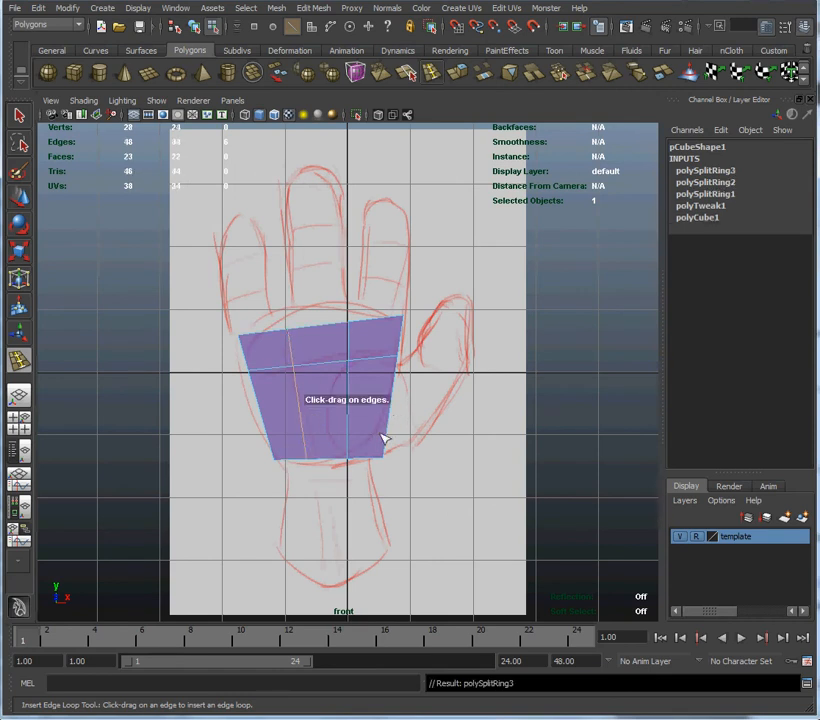
Move the horizontal loop's vertex pairs in the front view: the little-finger side outward and down, the central one up, the thumb side slightly down.
click(19, 197)
right_click(261, 341)
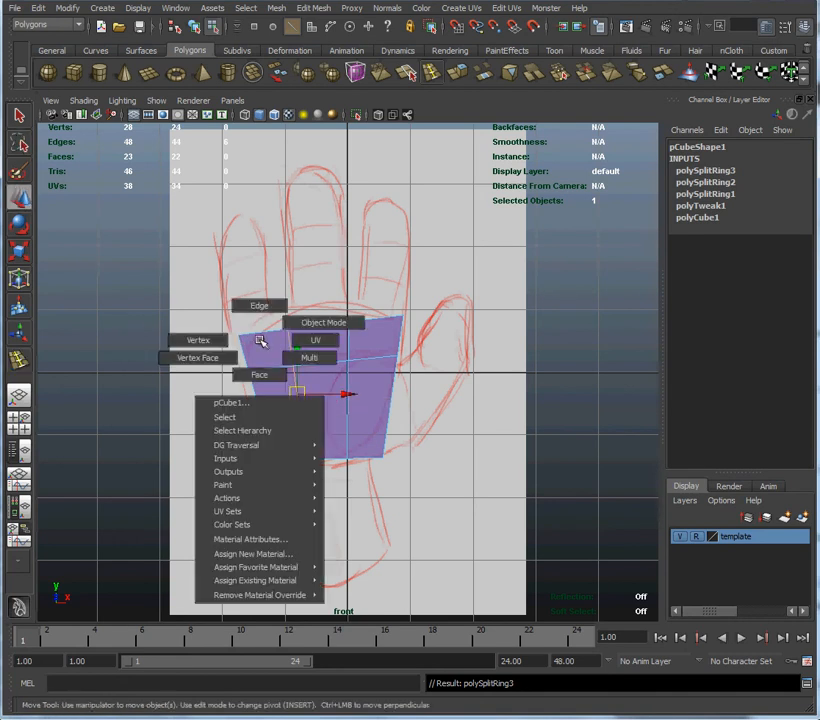
right_drag(259, 340, 222, 341)
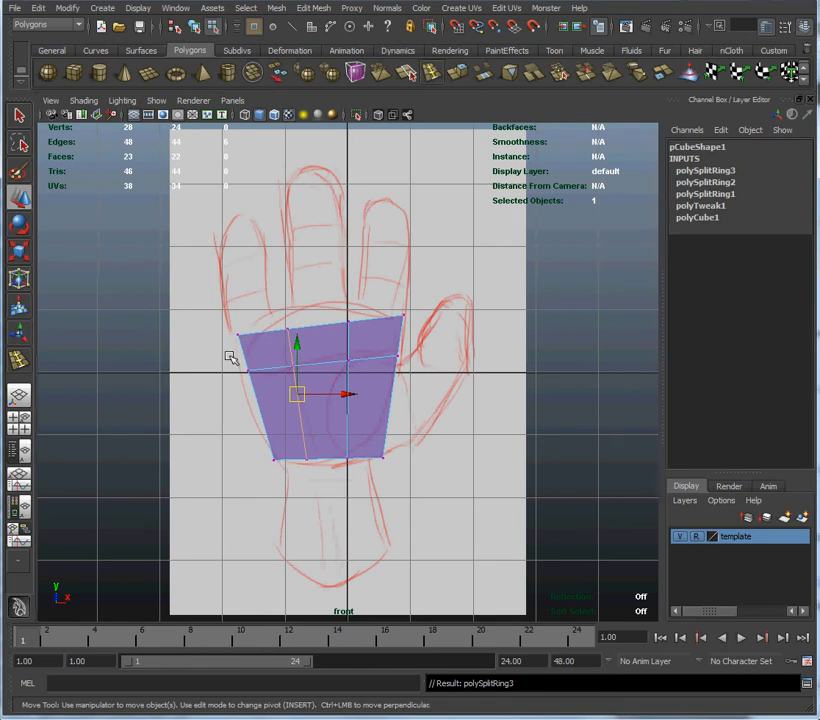
drag(230, 357, 243, 380)
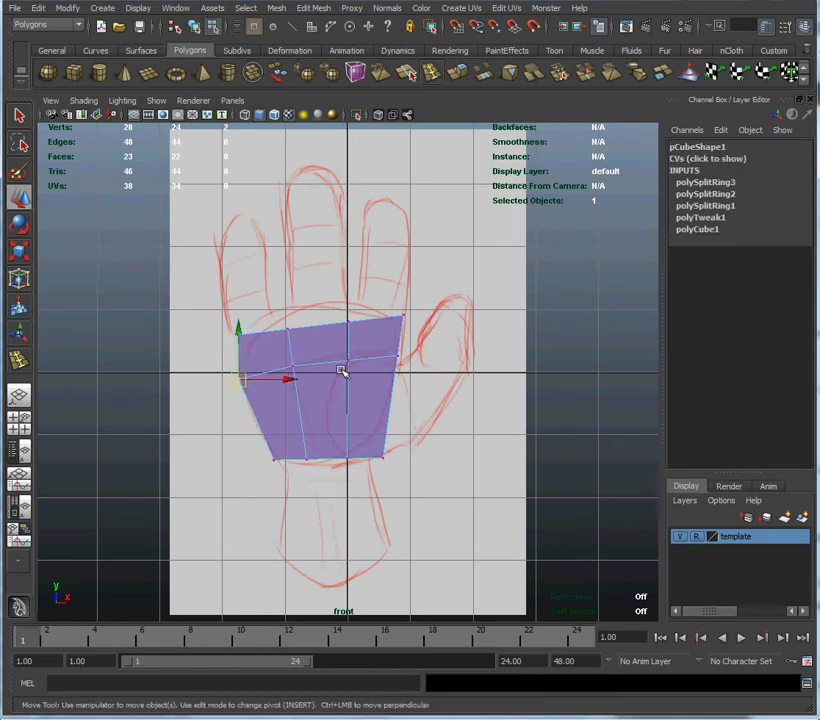
drag(350, 365, 348, 353)
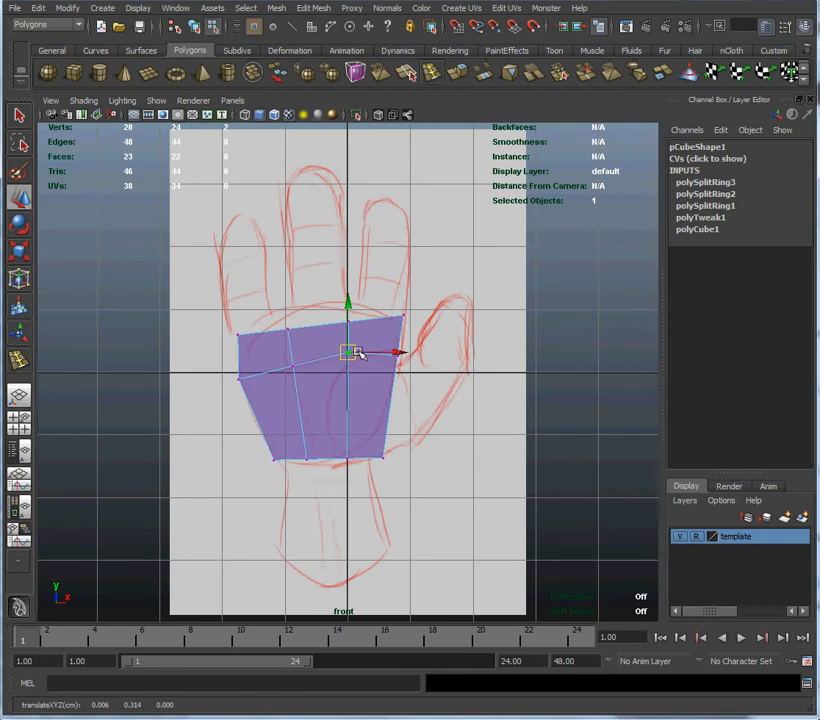
click(396, 356)
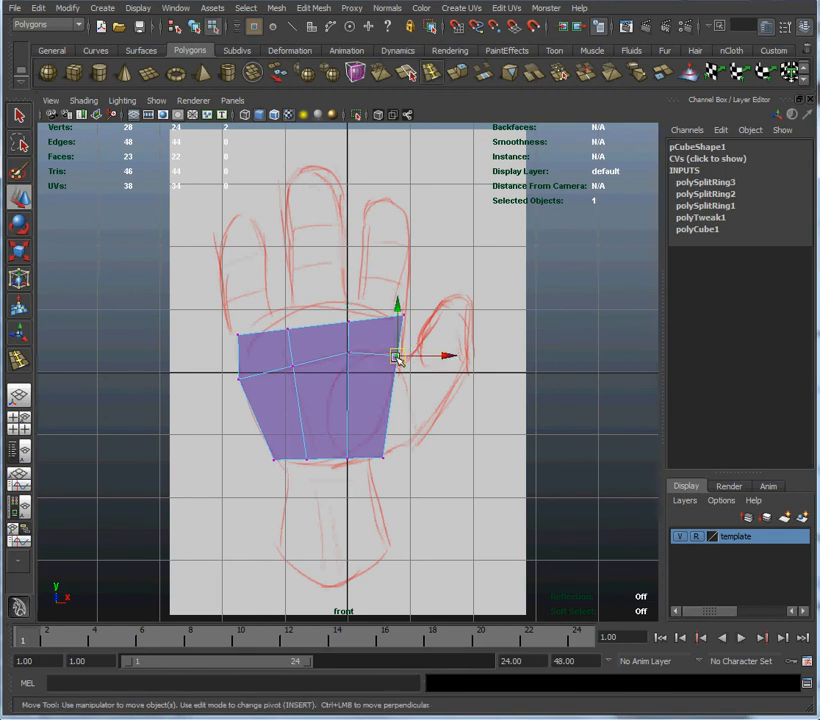
drag(398, 358, 398, 364)
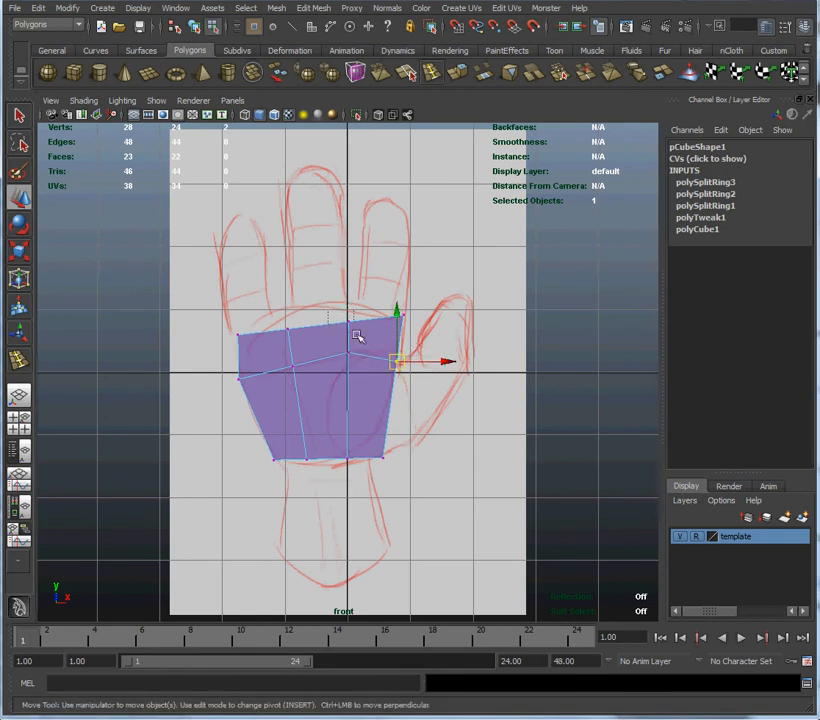
Raise the palm's two inner top vertex pairs to the gaps between the sketched fingers, and shift the little-finger-side inner wrist pair inward.
click(350, 327)
drag(348, 326, 347, 303)
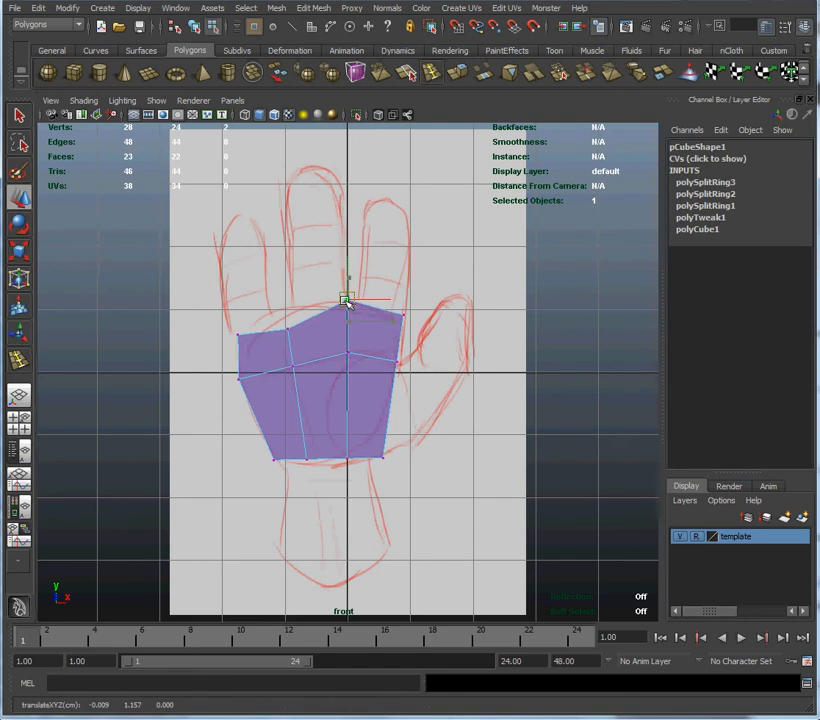
click(290, 336)
drag(292, 333, 282, 314)
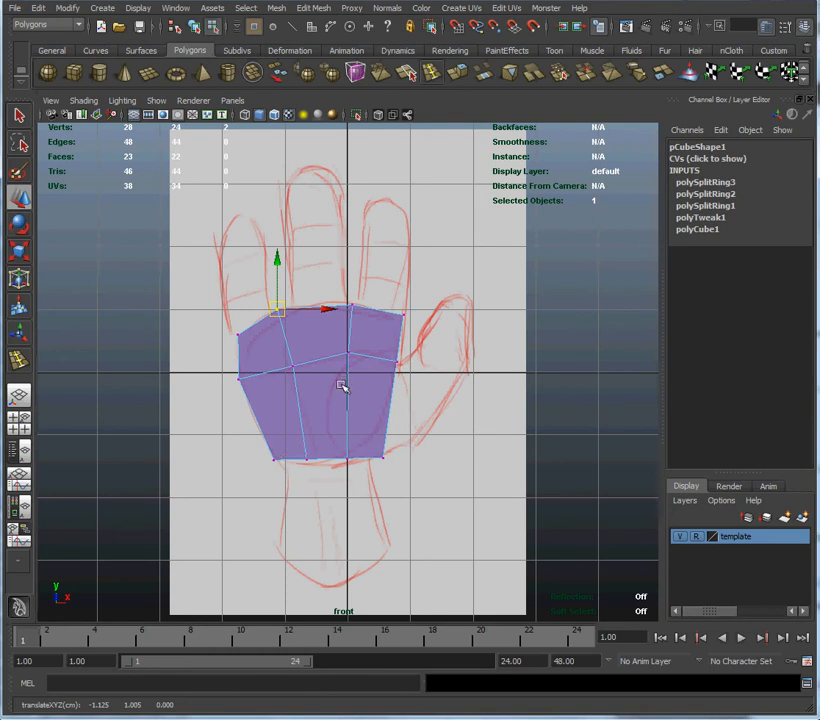
click(308, 461)
drag(311, 461, 316, 459)
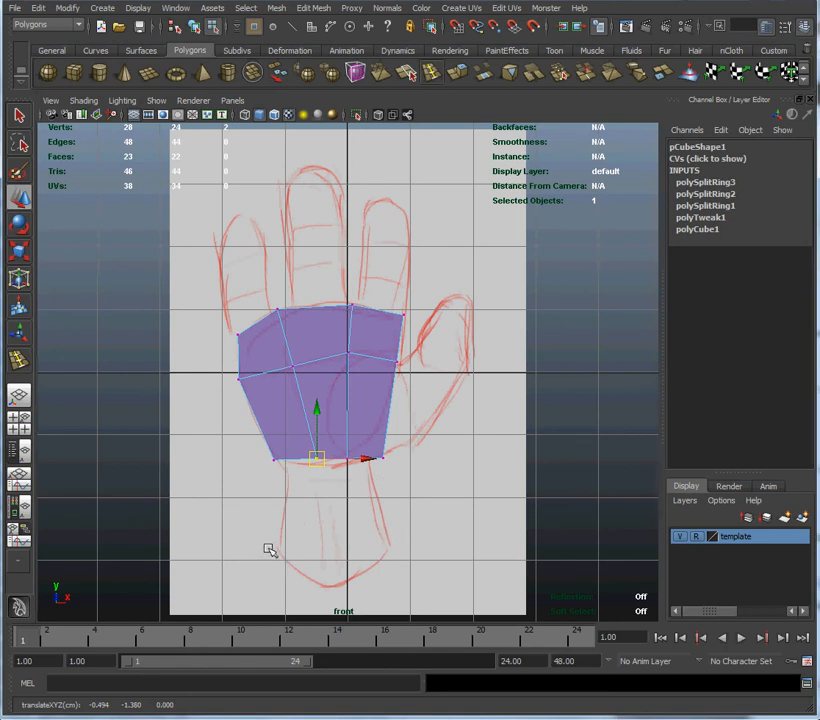
Create a polygon cube, place it over the sketched little finger at about X -1.69, Y 1.68, and assign the existing lambert3 material.
click(75, 75)
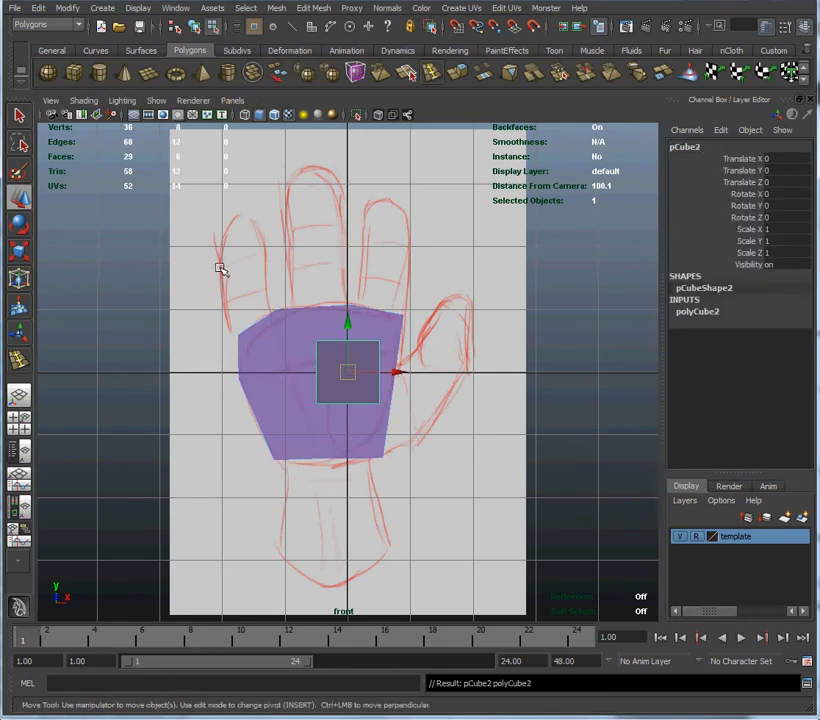
drag(313, 342, 241, 268)
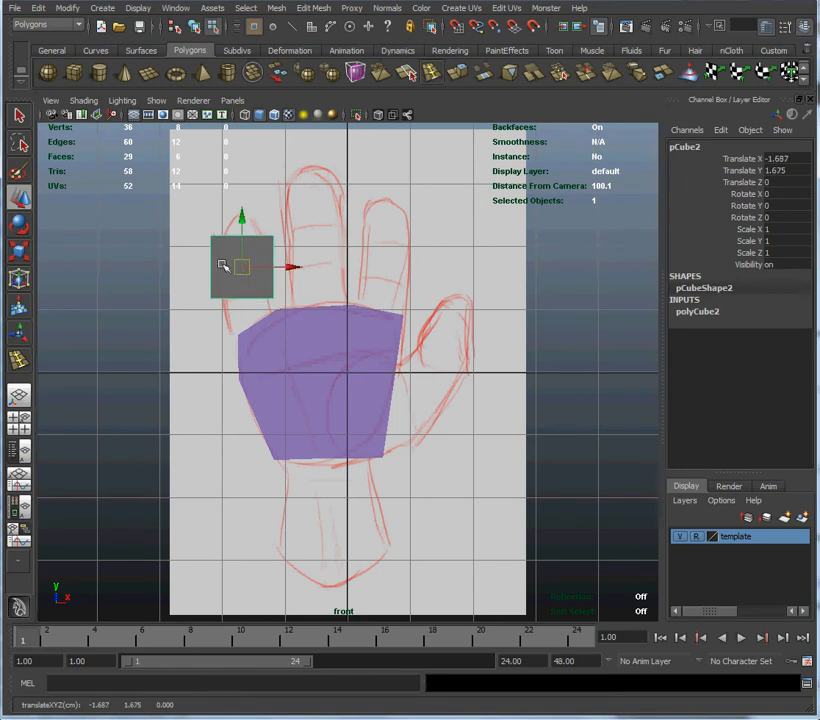
right_click(222, 265)
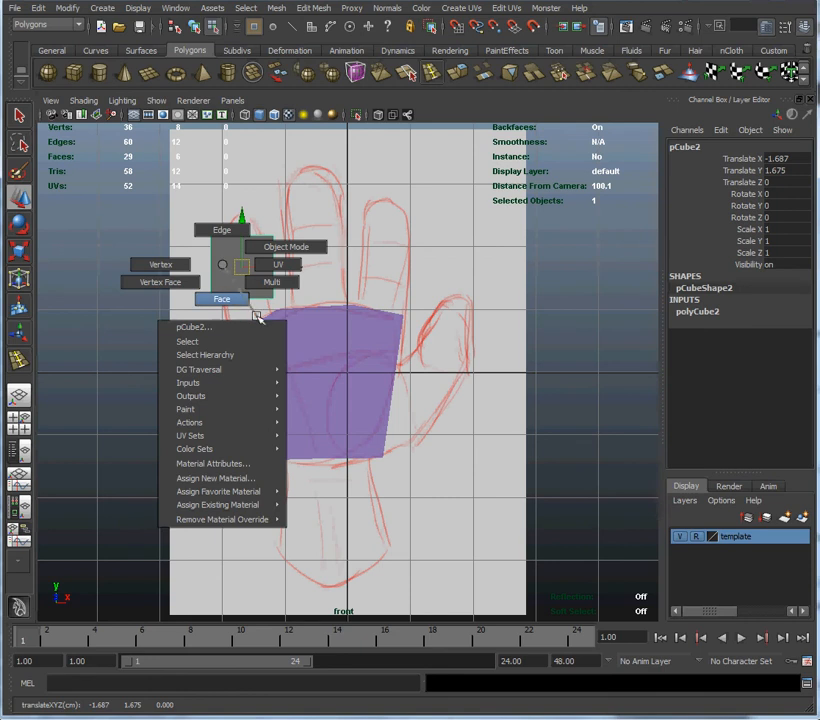
mouse_move(270, 499)
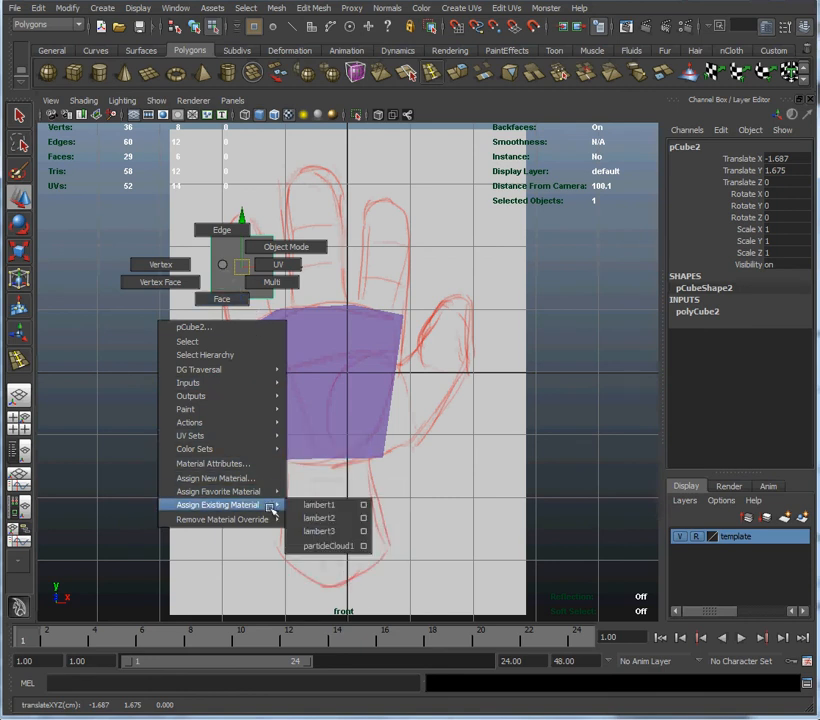
click(340, 533)
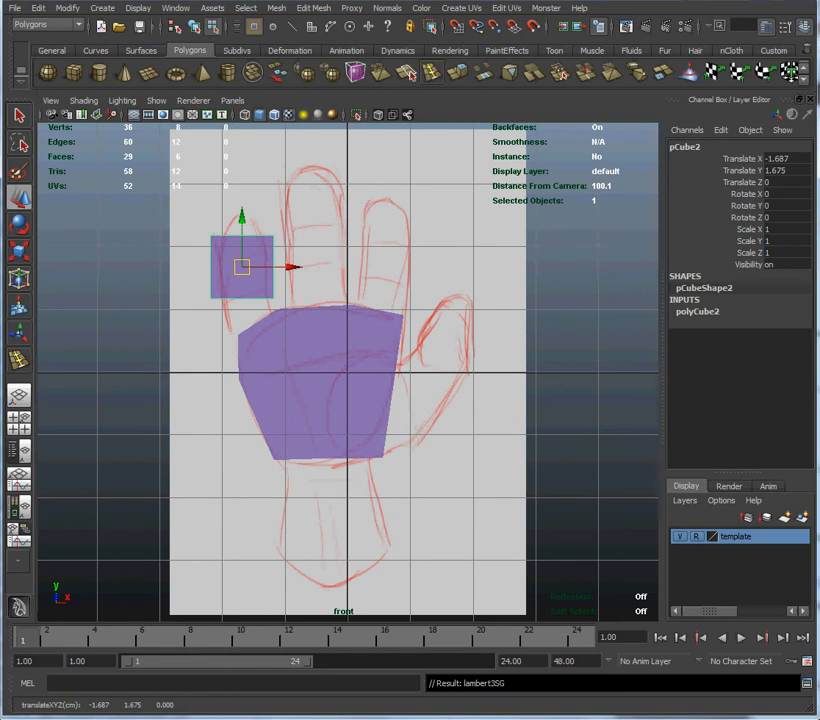
Rename the purple lambert3 material as modelColor.
drag(818, 355, 472, 227)
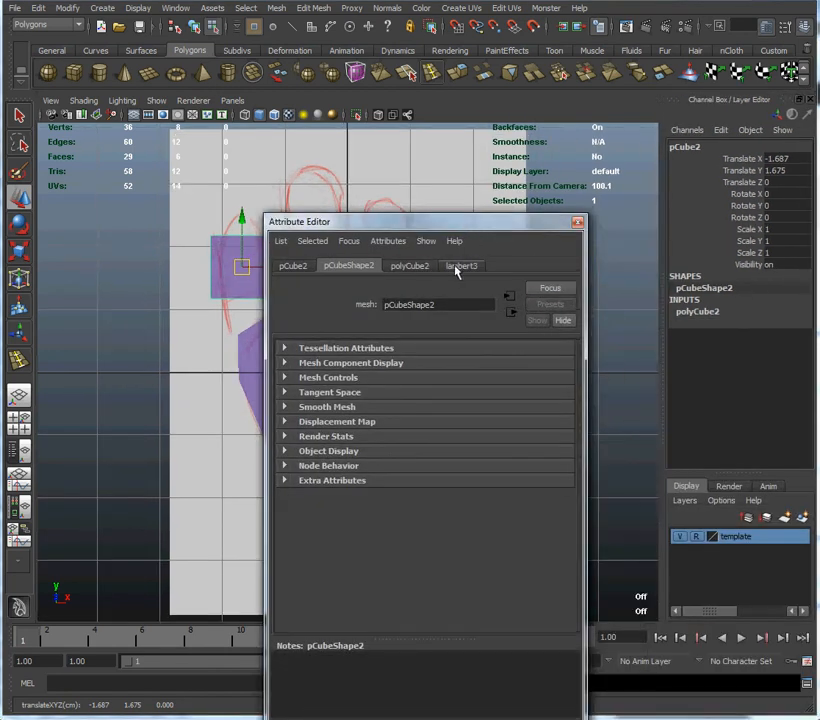
click(456, 267)
double_click(384, 304)
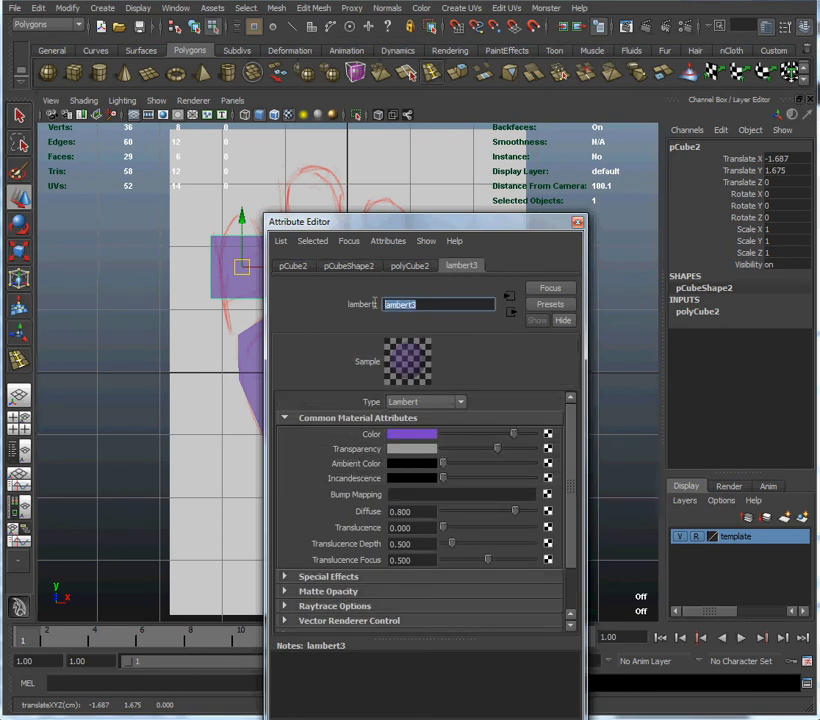
text(modelColor)
key(Return)
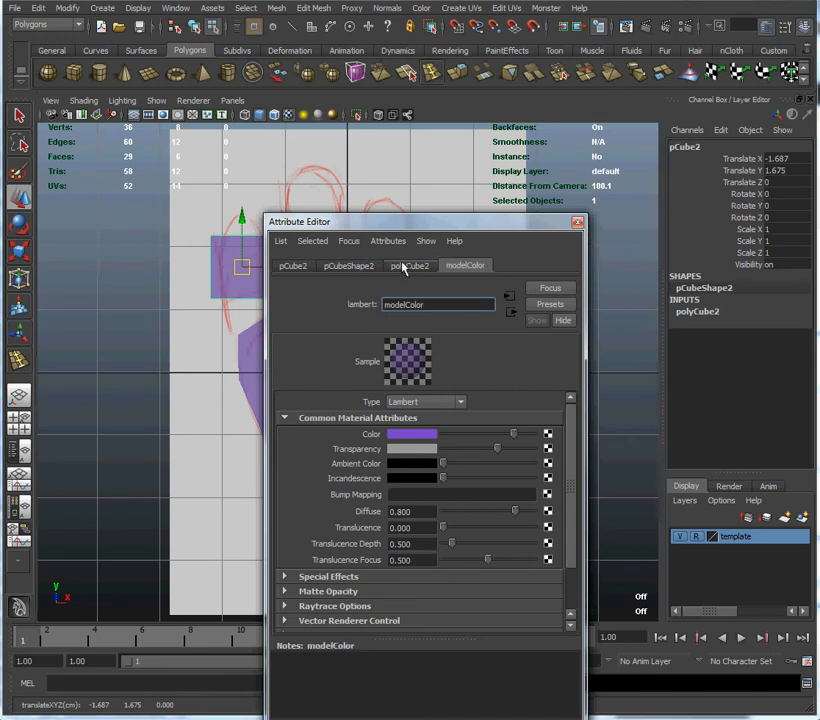
drag(385, 223, 819, 236)
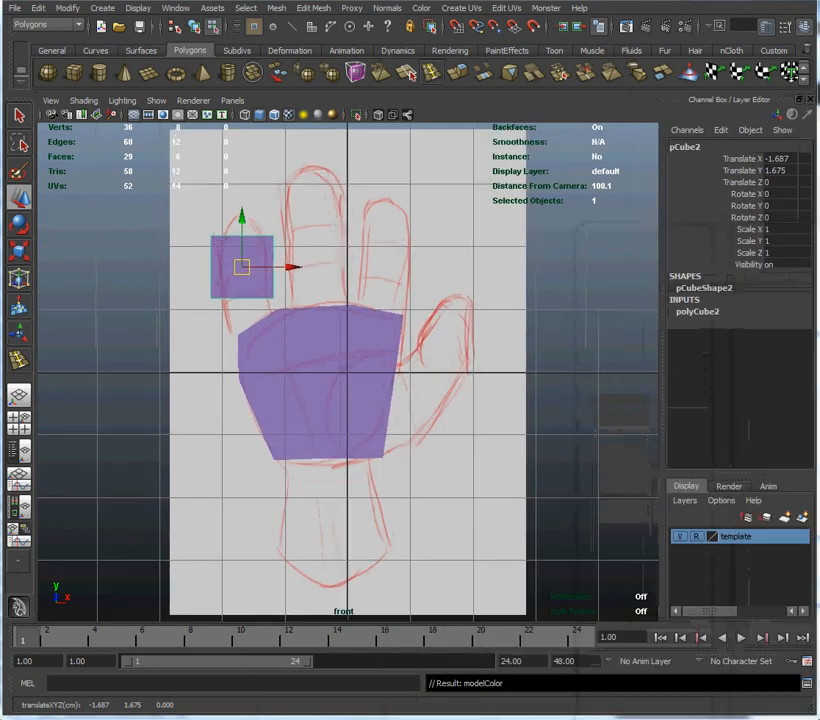
Move the new cube's four corner vertex pairs to fit the sketched little finger, with its base along the palm's slanted top edge.
right_click(218, 239)
click(140, 237)
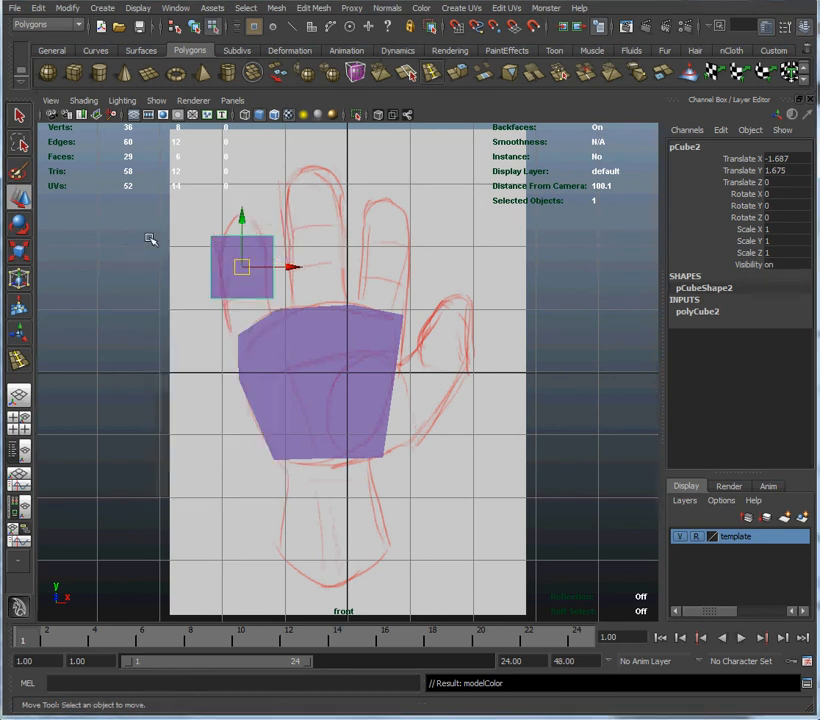
drag(200, 231, 223, 227)
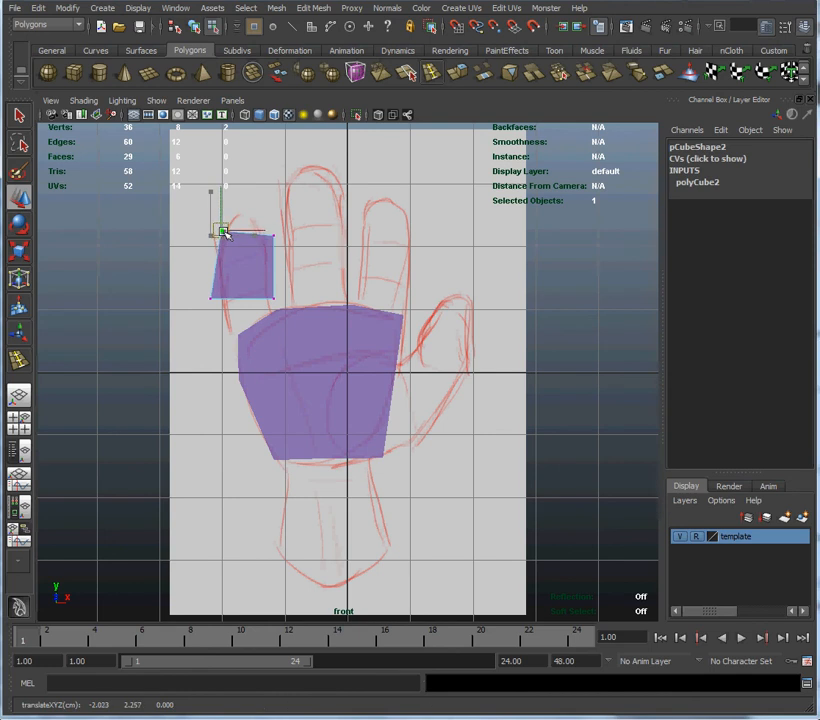
click(271, 237)
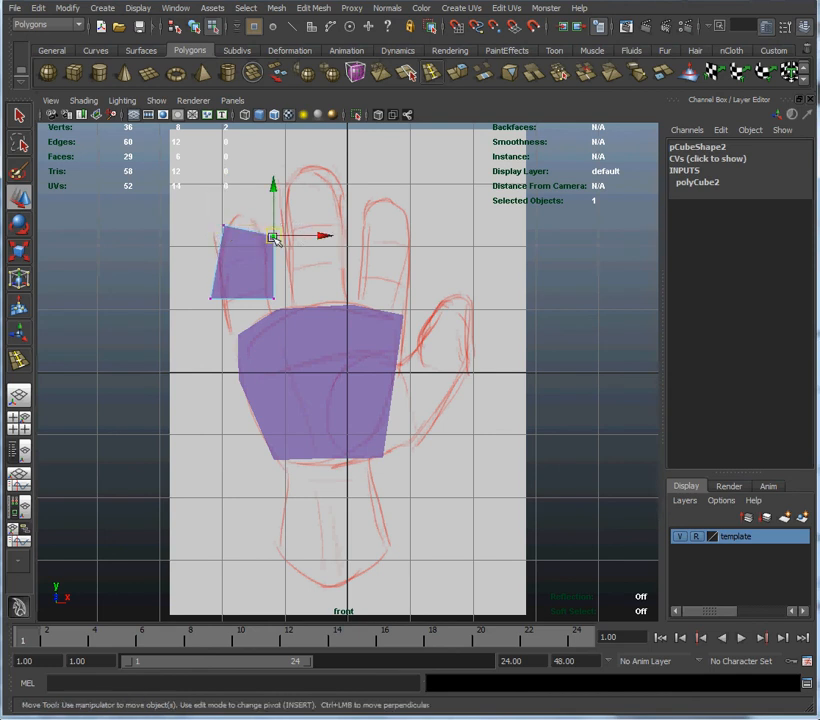
drag(271, 237, 256, 222)
drag(192, 278, 232, 336)
drag(289, 283, 276, 311)
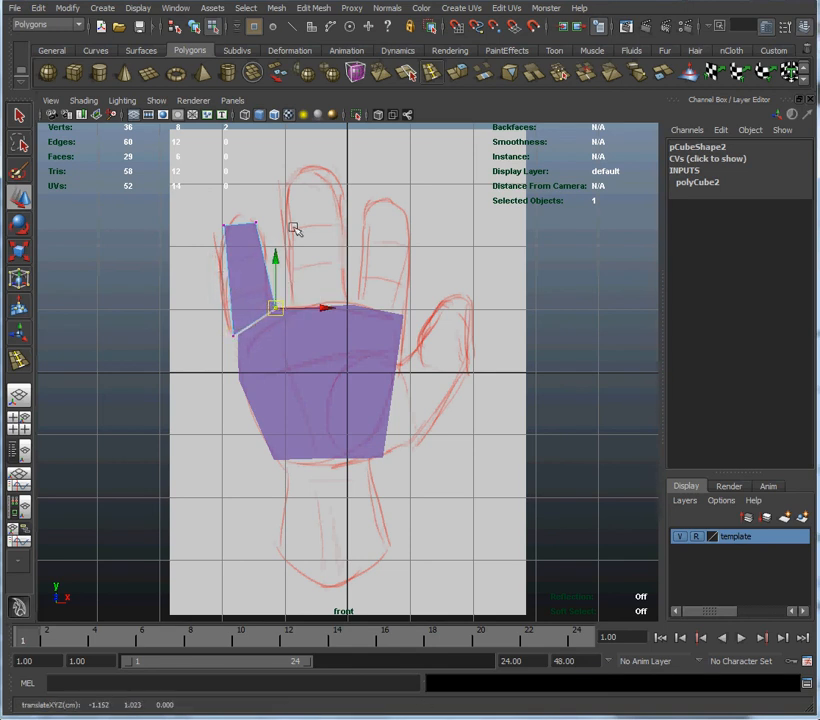
Insert two edge loops across the little finger block at the sketched joint lines.
click(432, 73)
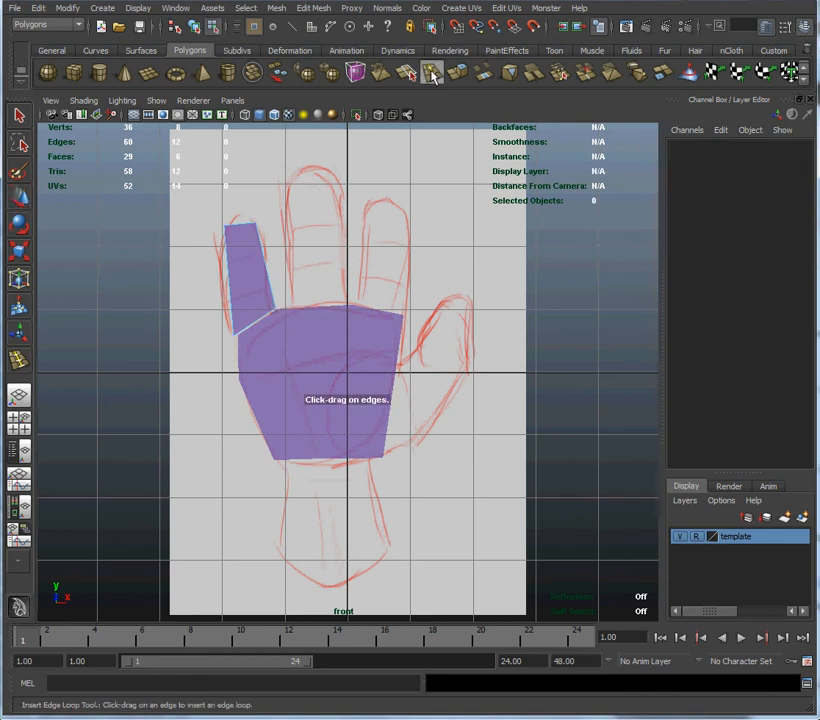
drag(272, 288, 284, 289)
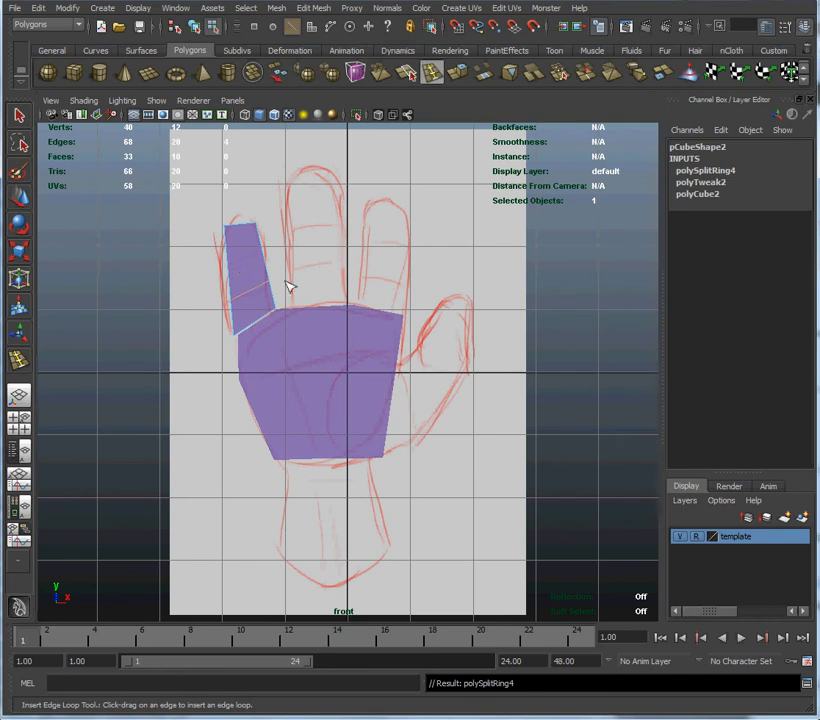
drag(233, 270, 237, 271)
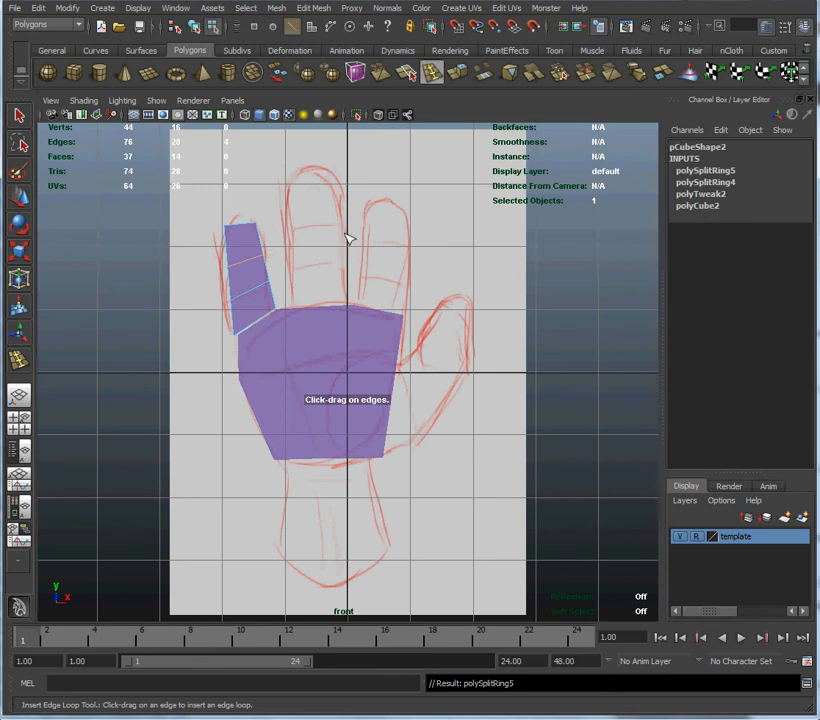
Move the little finger's joint vertex pairs on both sides and its outer tip pair to follow the sketched finger outline.
click(20, 196)
right_click(237, 250)
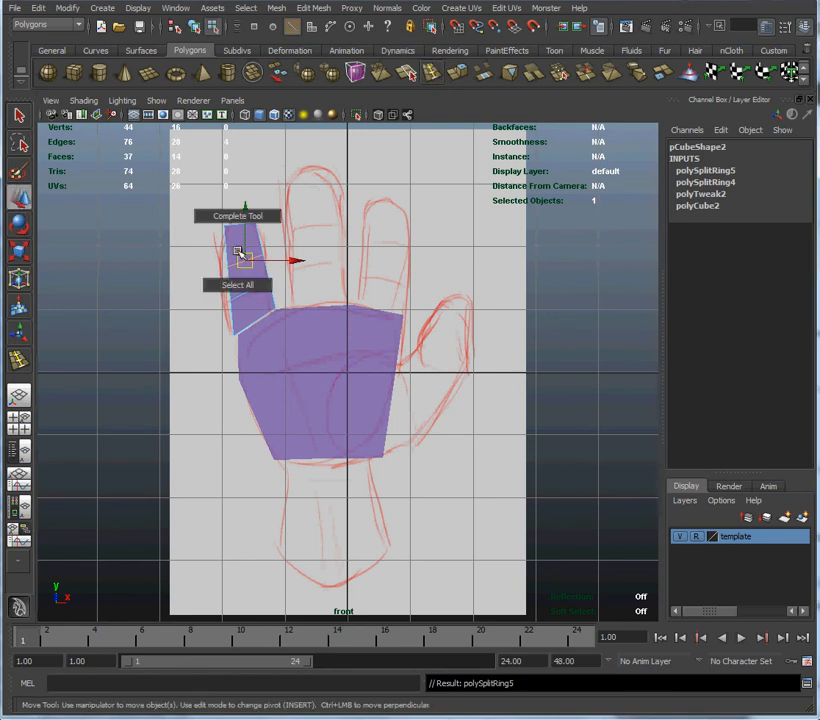
click(228, 243)
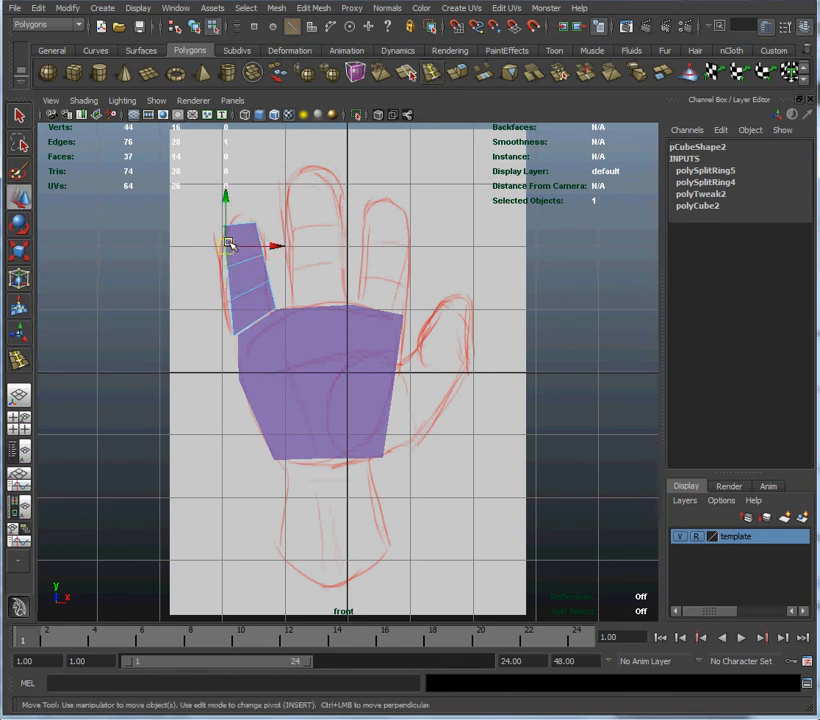
mouse_move(228, 243)
right_down()
mouse_move(238, 234)
mouse_move(240, 242)
right_up()
right_drag(249, 289, 190, 289)
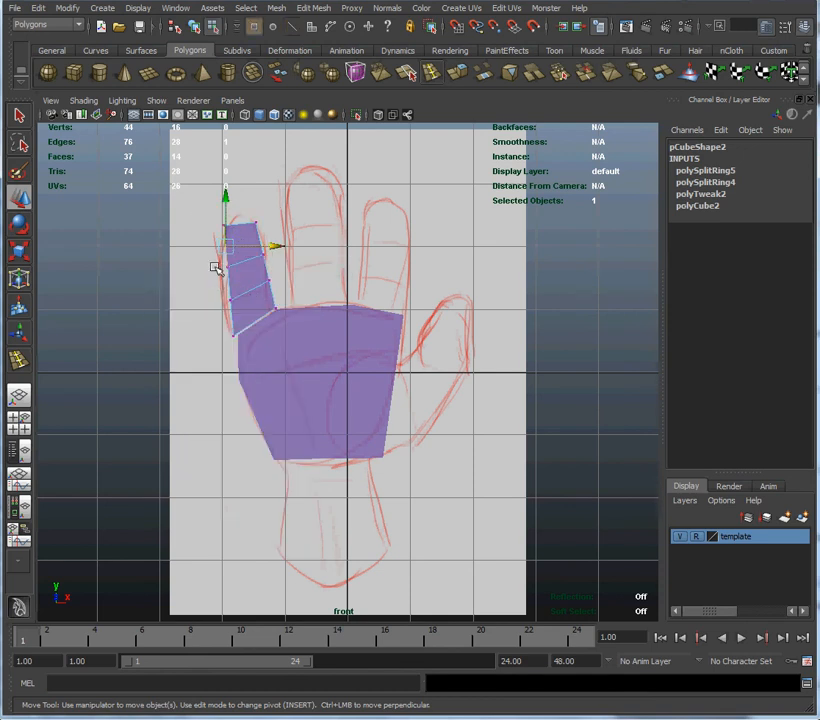
click(229, 265)
drag(229, 265, 225, 301)
click(229, 292)
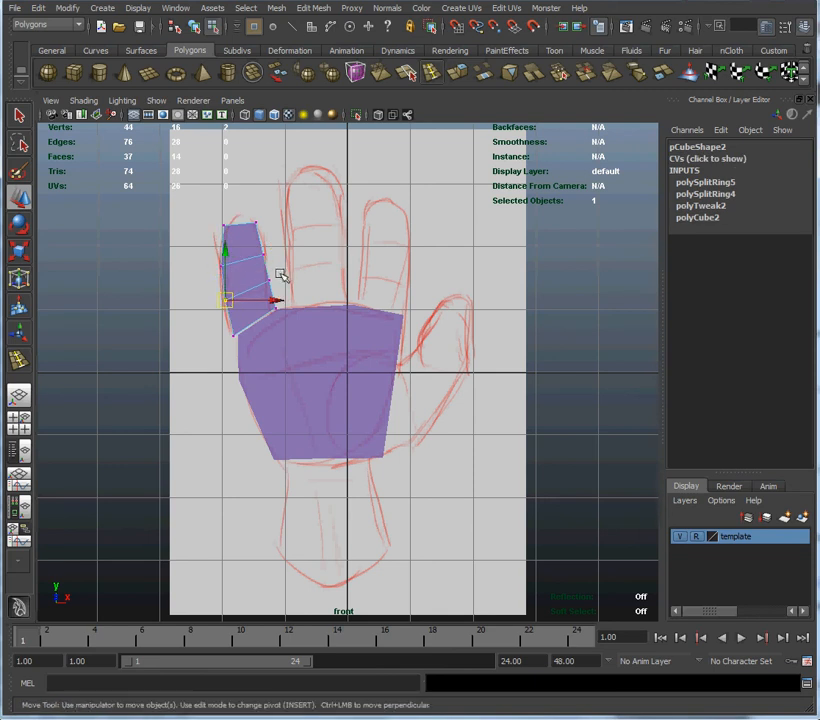
click(268, 280)
drag(268, 280, 264, 287)
drag(281, 235, 256, 244)
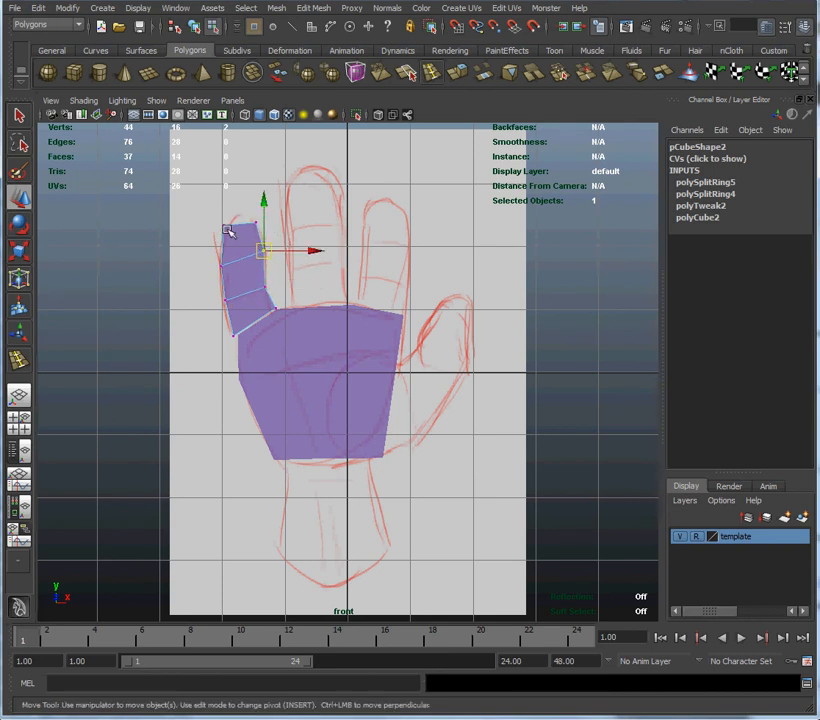
click(229, 227)
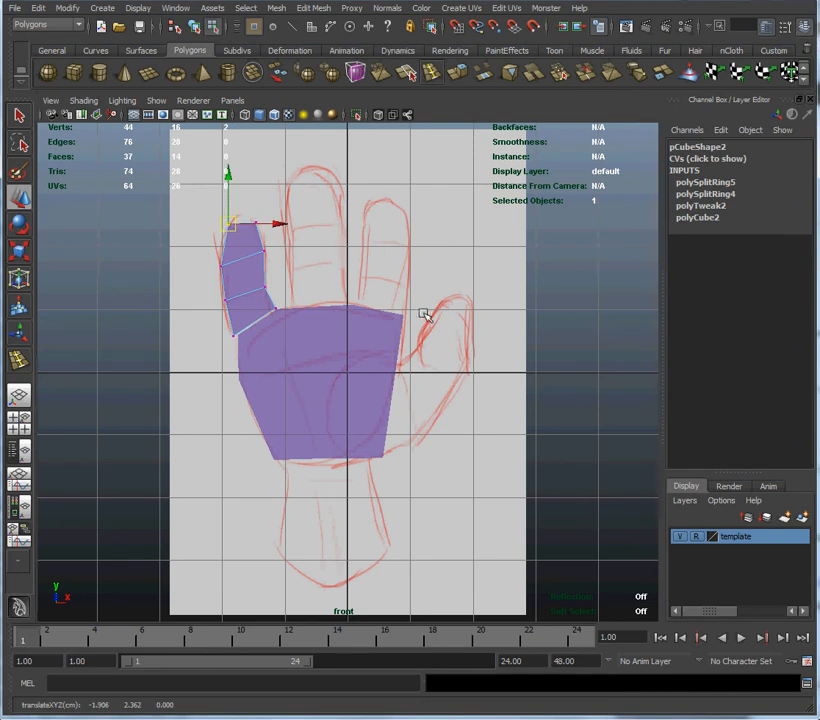
Duplicate the little finger block and place the copy over the sketched middle finger at about X -0.63, Y 2.2.
click(20, 118)
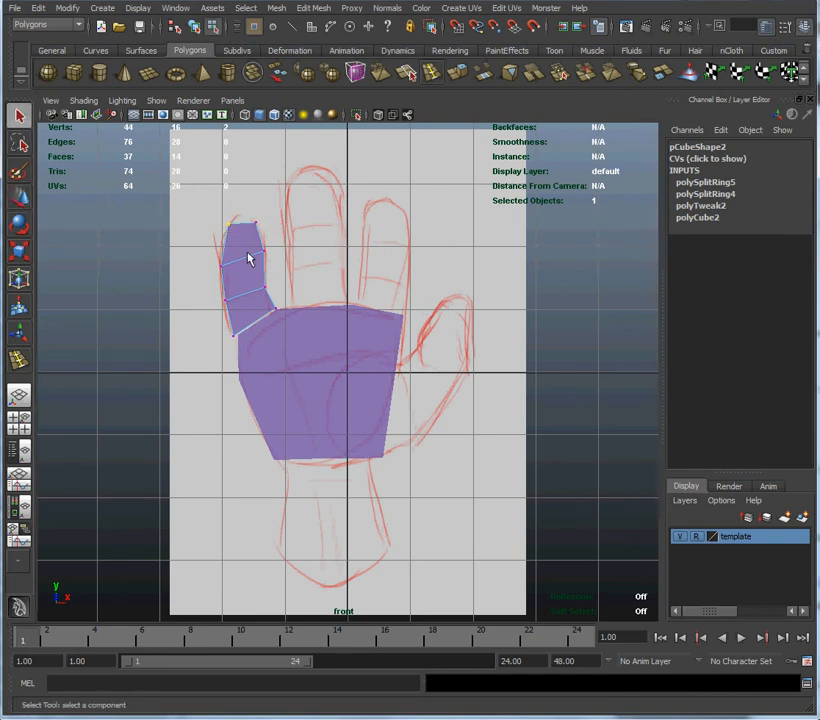
right_drag(249, 259, 265, 248)
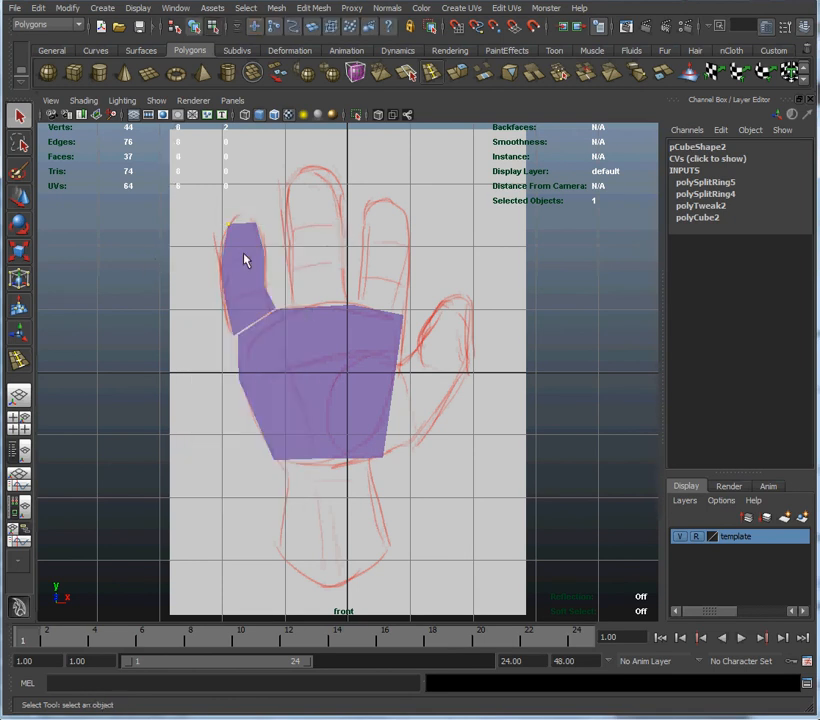
click(247, 260)
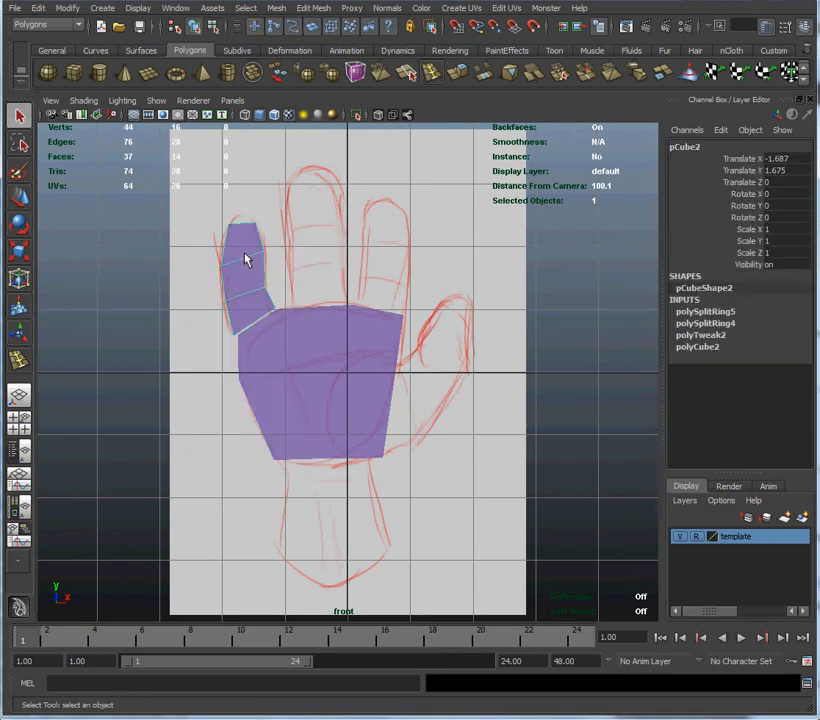
key(ctrl+d)
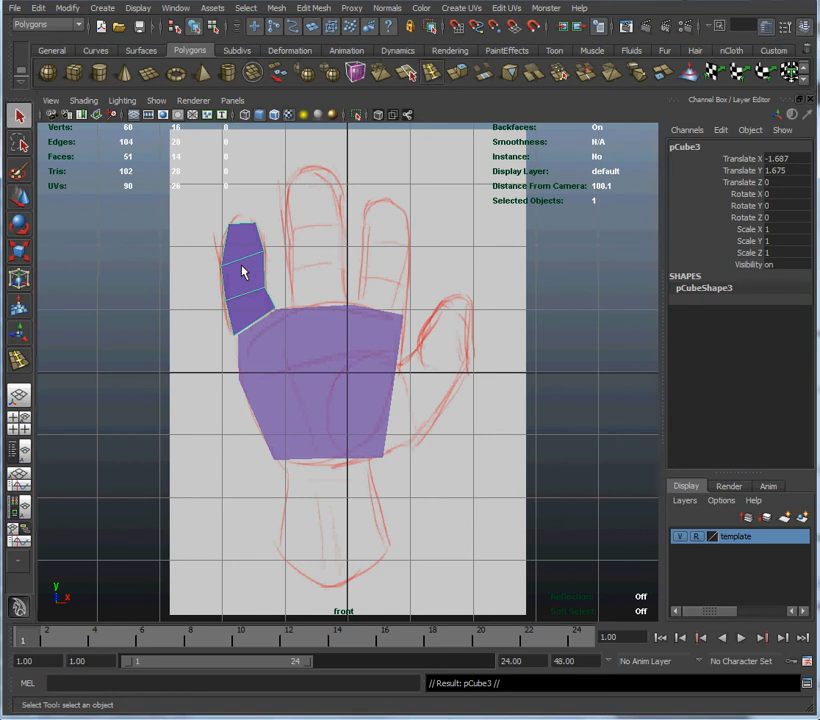
key(w)
drag(241, 268, 308, 236)
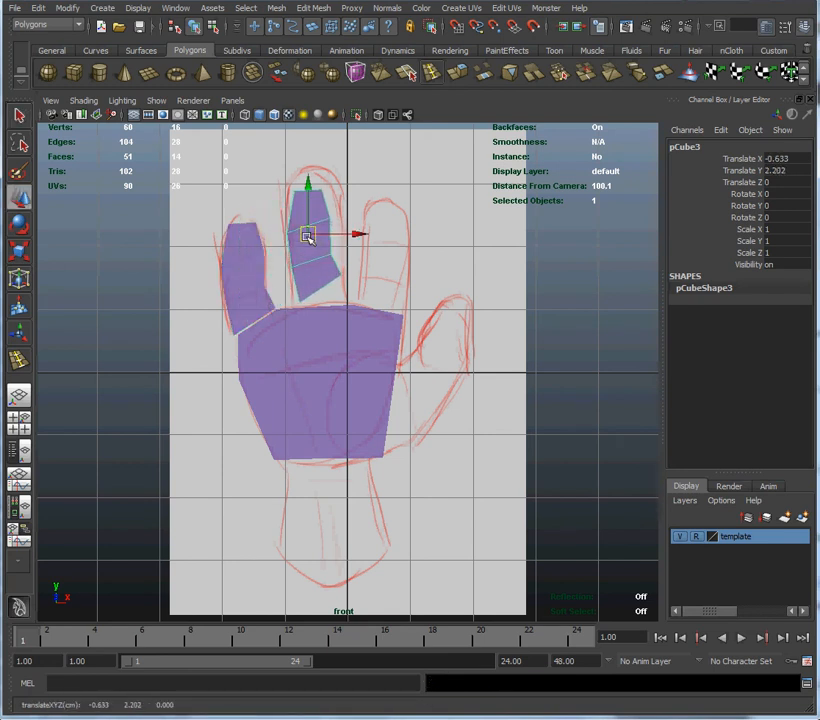
Make two more finger copies, placing one over the sketched index finger and one over the thumb at about X 1.37, Y 0.33.
key(ctrl+d)
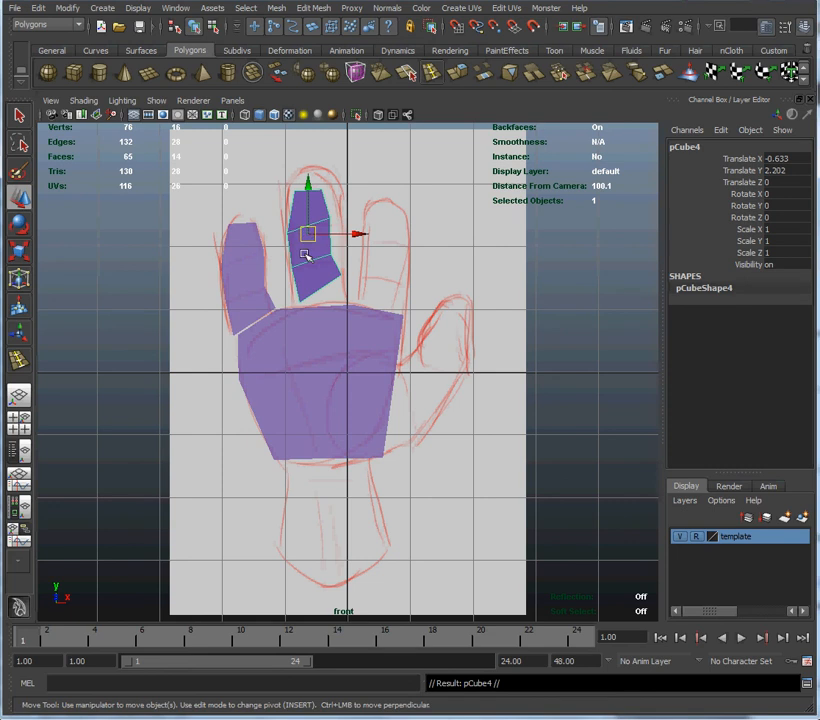
drag(311, 239, 436, 349)
key(ctrl+d)
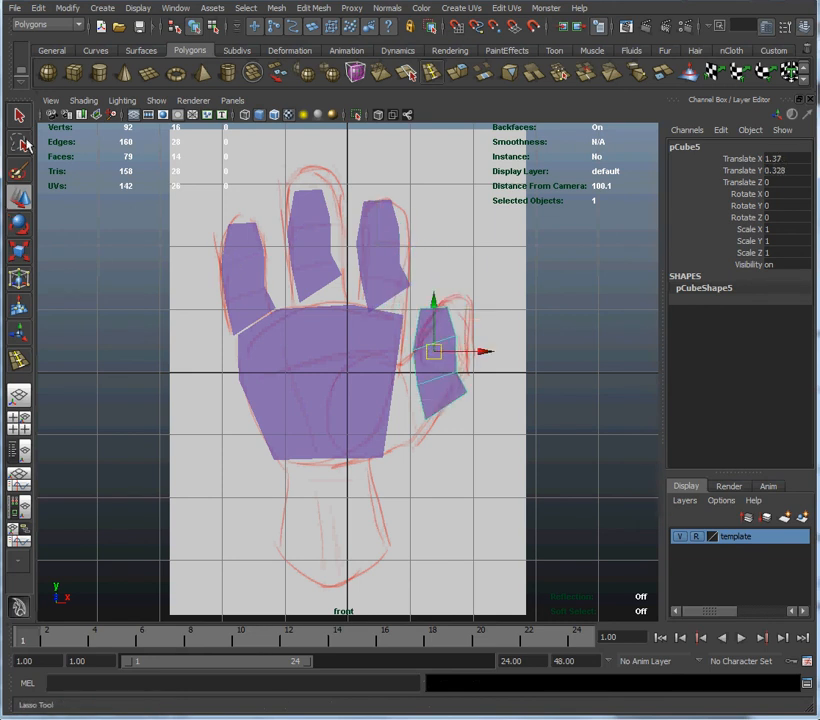
Move the middle finger block's tip vertex pairs and its joint vertices on the index-finger side out to the sketched middle finger outline.
click(301, 233)
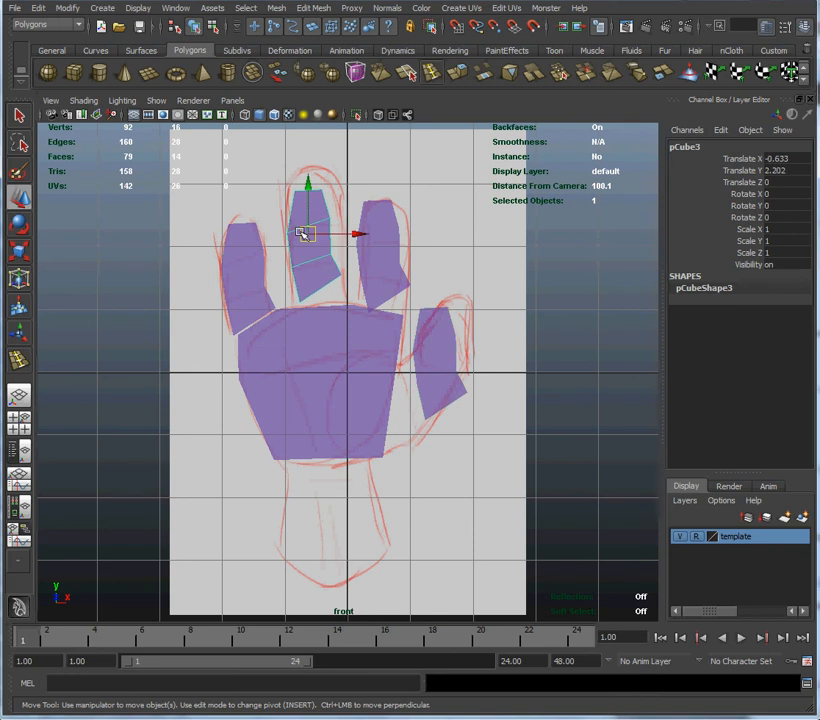
right_click(303, 233)
click(240, 232)
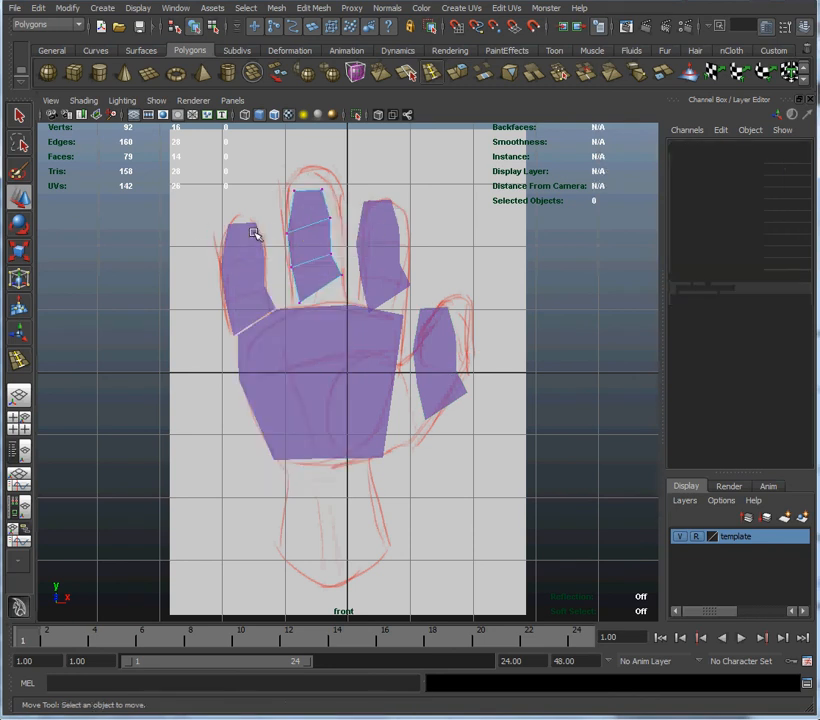
click(305, 203)
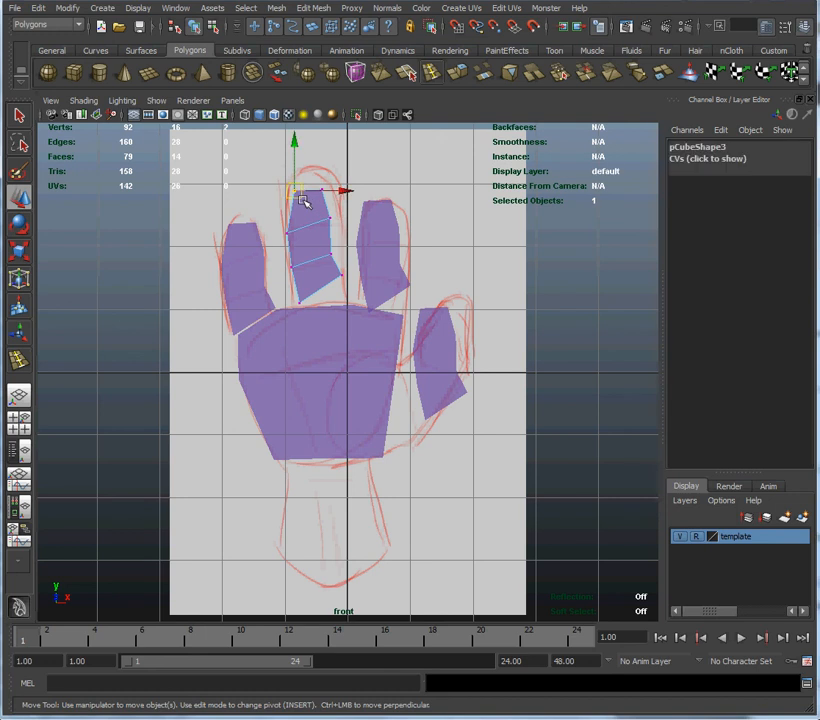
drag(297, 193, 297, 175)
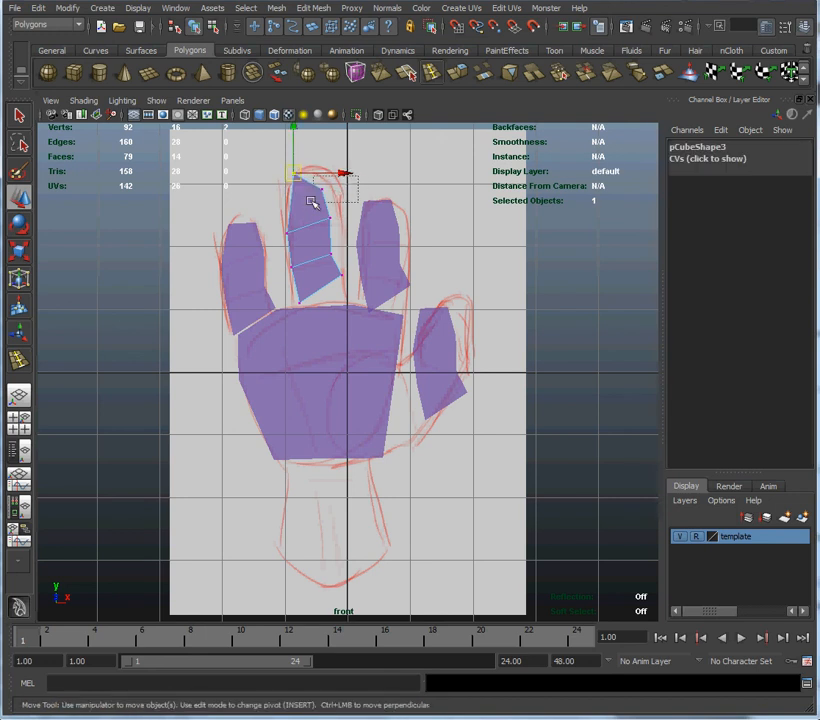
click(325, 181)
drag(326, 181, 340, 263)
click(331, 218)
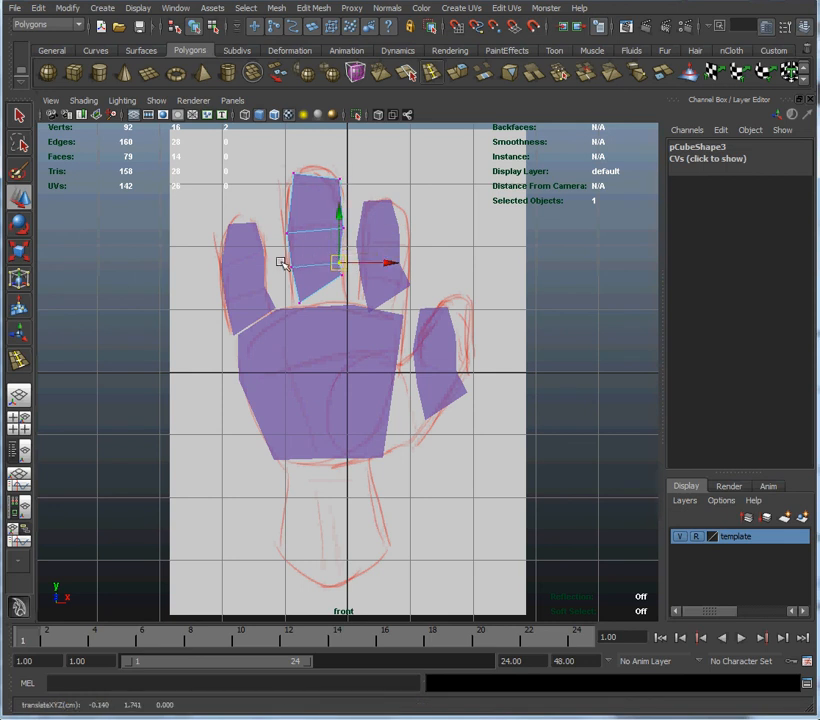
Move the middle finger's base vertex pairs onto the palm's upper edge and align its lower joint vertex pairs with the sketched outline.
mouse_move(284, 261)
mouse_down()
mouse_move(302, 270)
mouse_move(290, 267)
mouse_up()
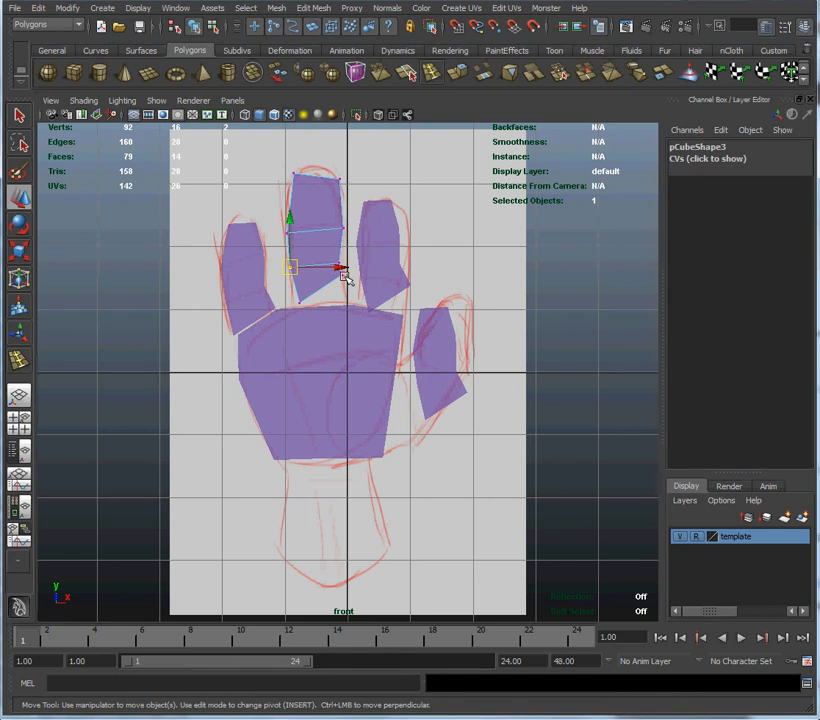
drag(340, 268, 287, 303)
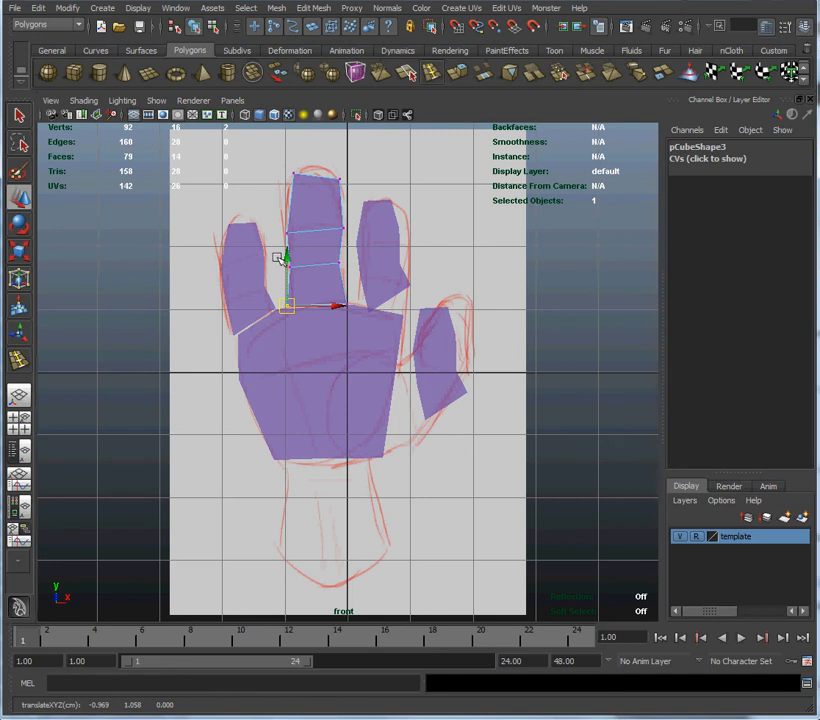
click(302, 273)
drag(297, 270, 287, 269)
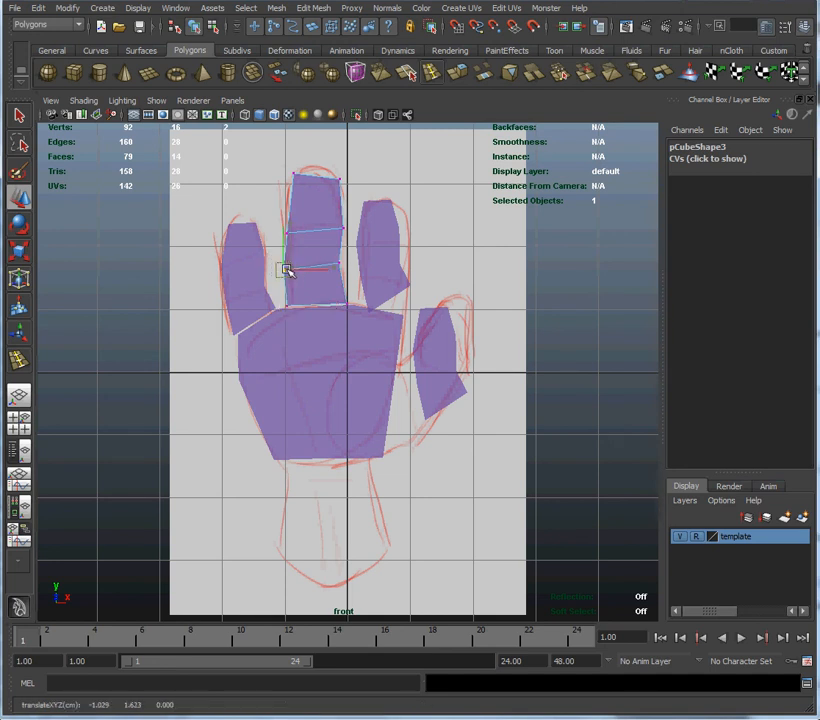
click(340, 265)
drag(340, 265, 342, 263)
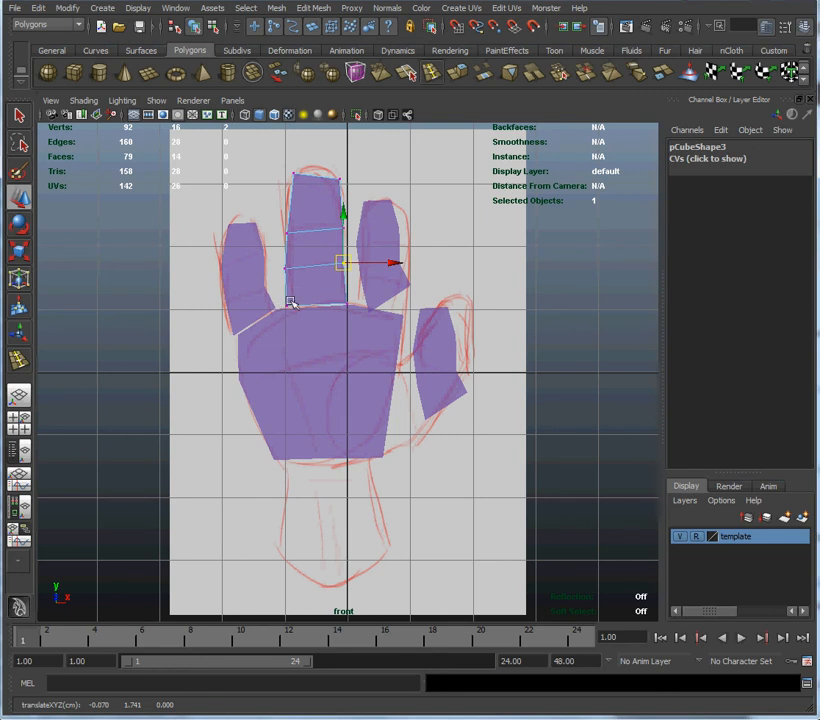
drag(280, 310, 265, 316)
Move both tip vertex pairs of the index finger block toward the sketched index fingertip.
click(378, 234)
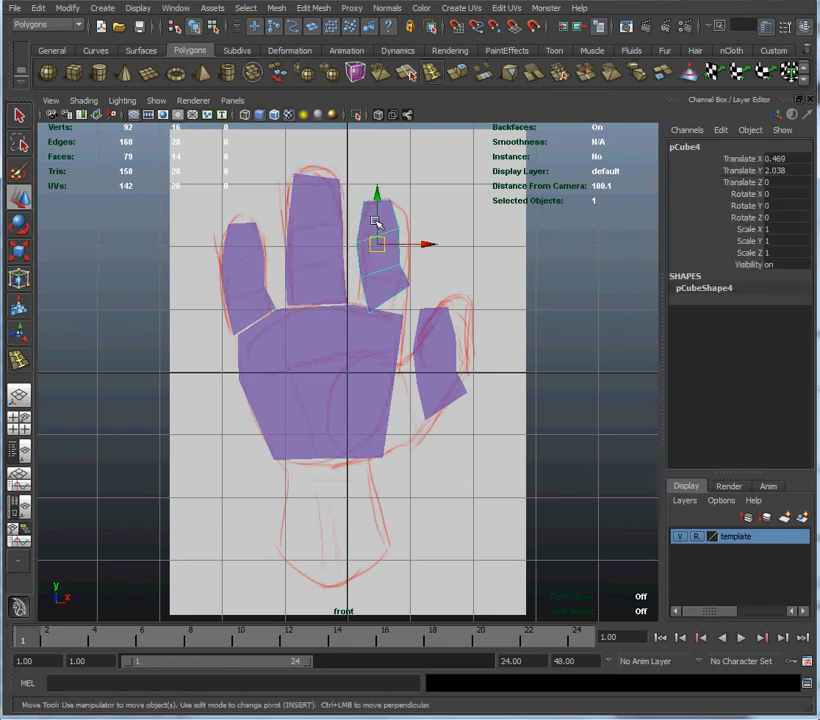
right_drag(368, 224, 304, 223)
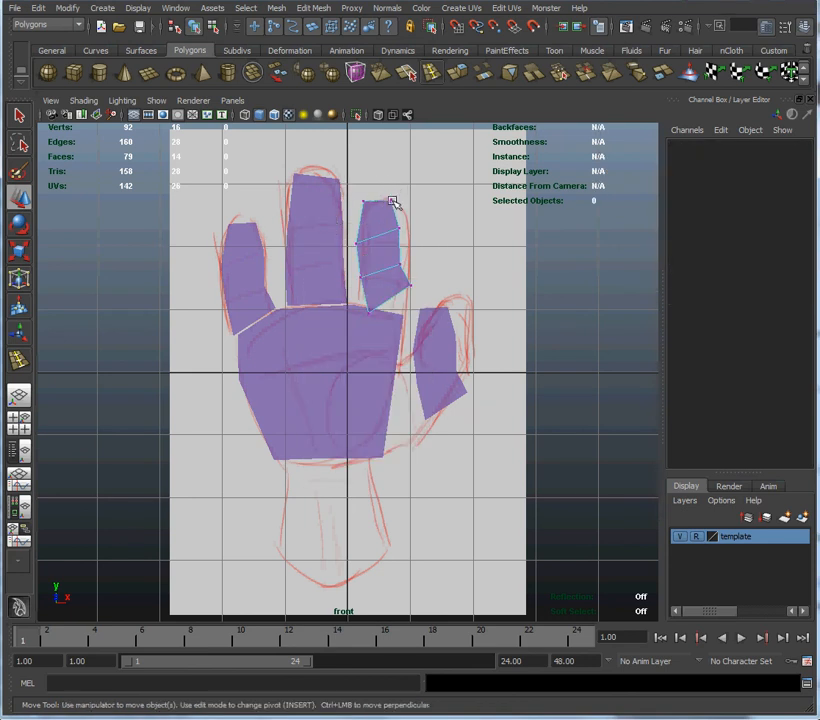
click(391, 200)
drag(393, 202, 374, 208)
click(364, 202)
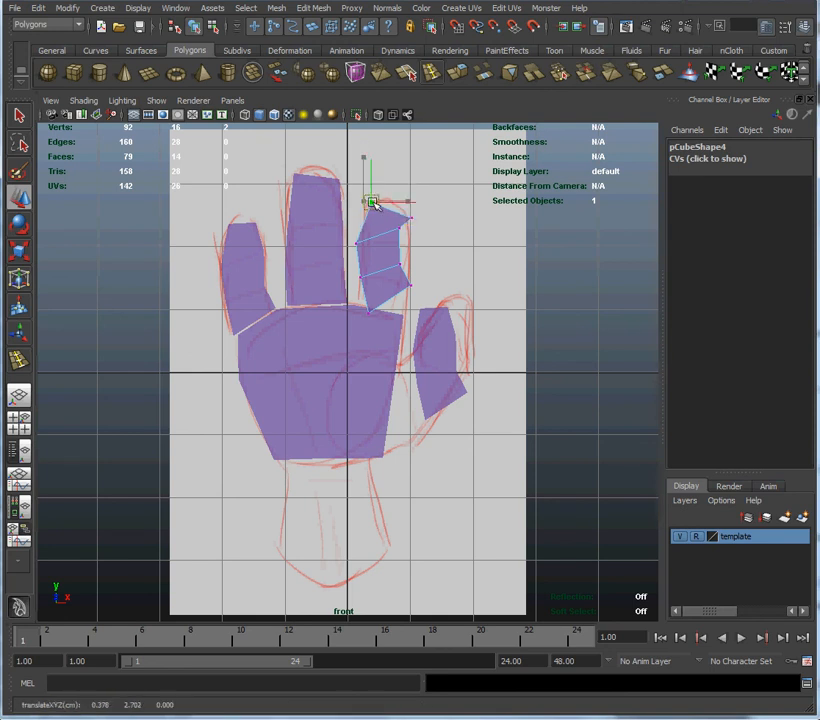
Move the index finger's two base vertex pairs down onto the palm's upper edge, the outer pair at the palm's corner.
click(370, 310)
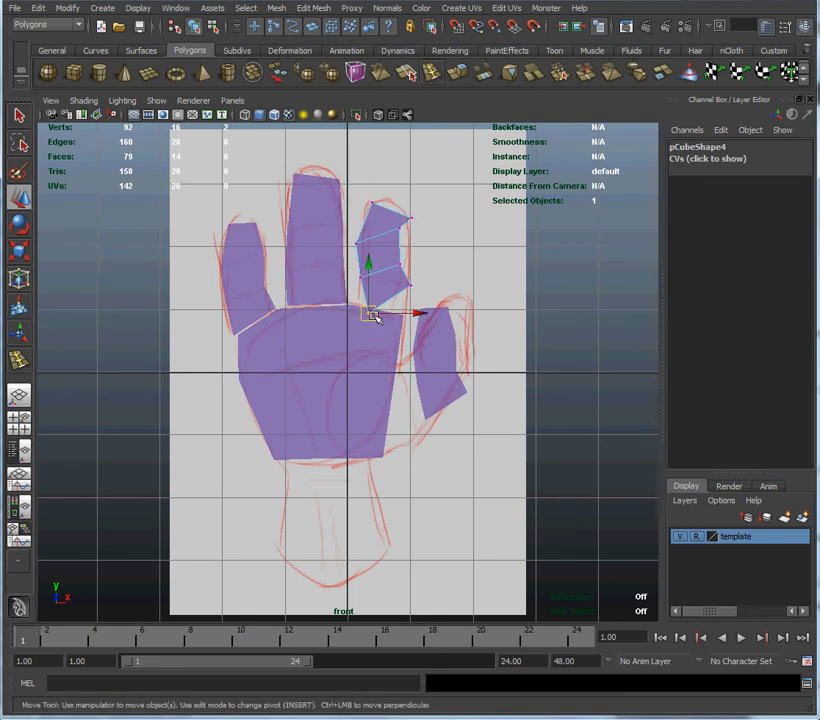
drag(366, 311, 360, 304)
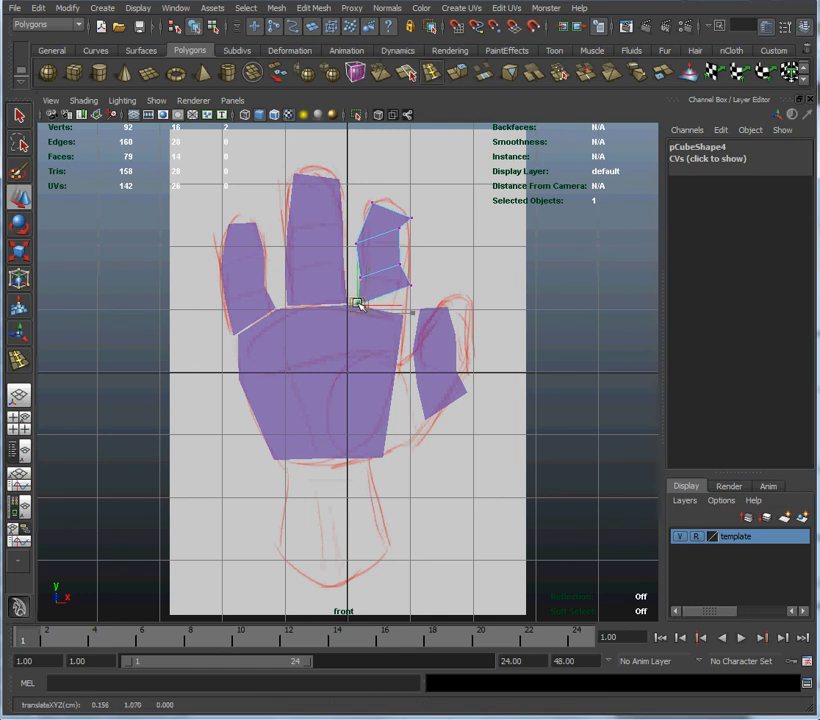
click(410, 284)
drag(413, 285, 404, 315)
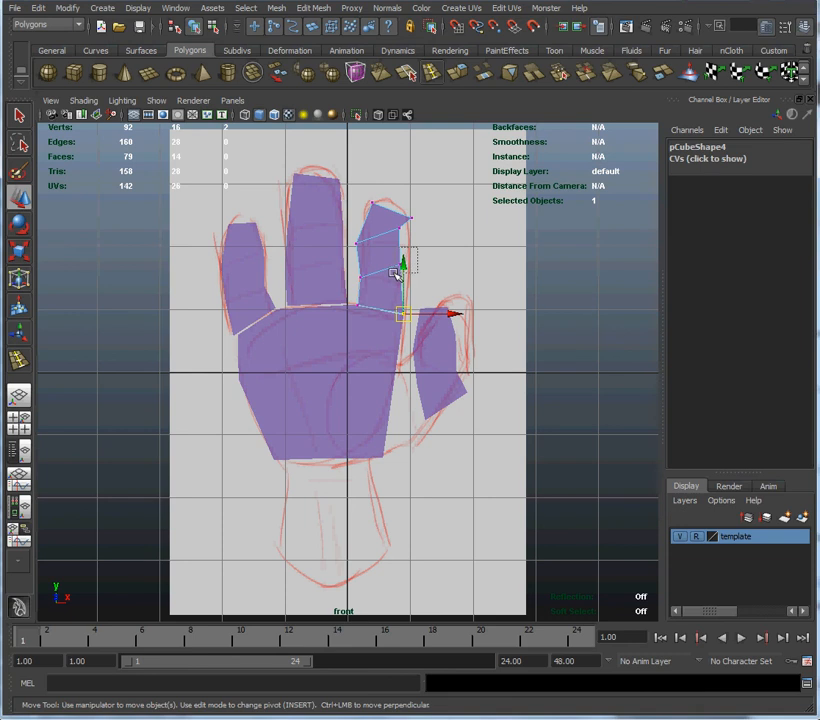
Move the index finger's thumb-side joint pairs, inner upper joint pair and outer tip pair to match the sketched finger outline.
click(402, 263)
drag(402, 264, 409, 285)
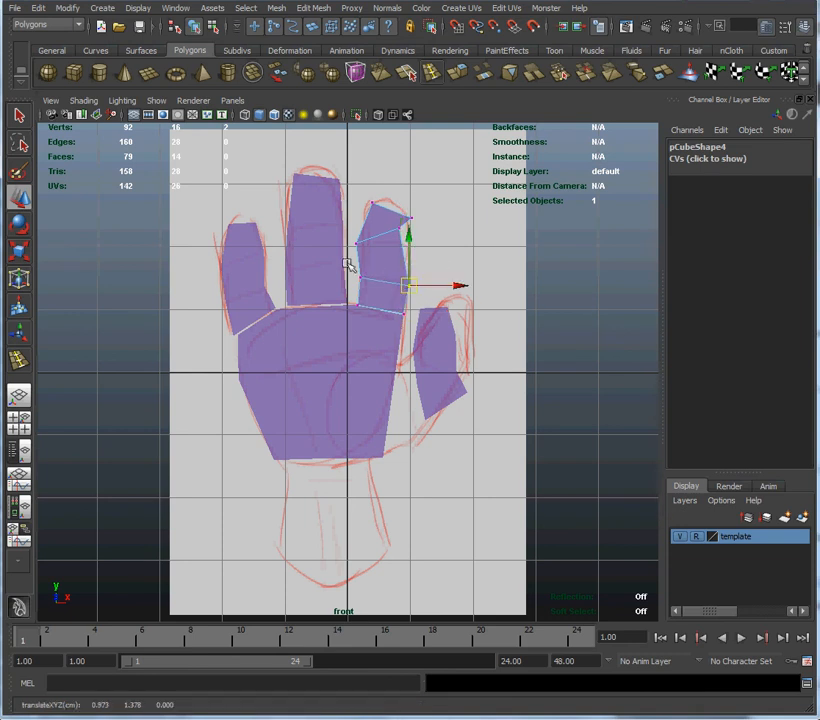
click(399, 230)
drag(404, 234, 414, 247)
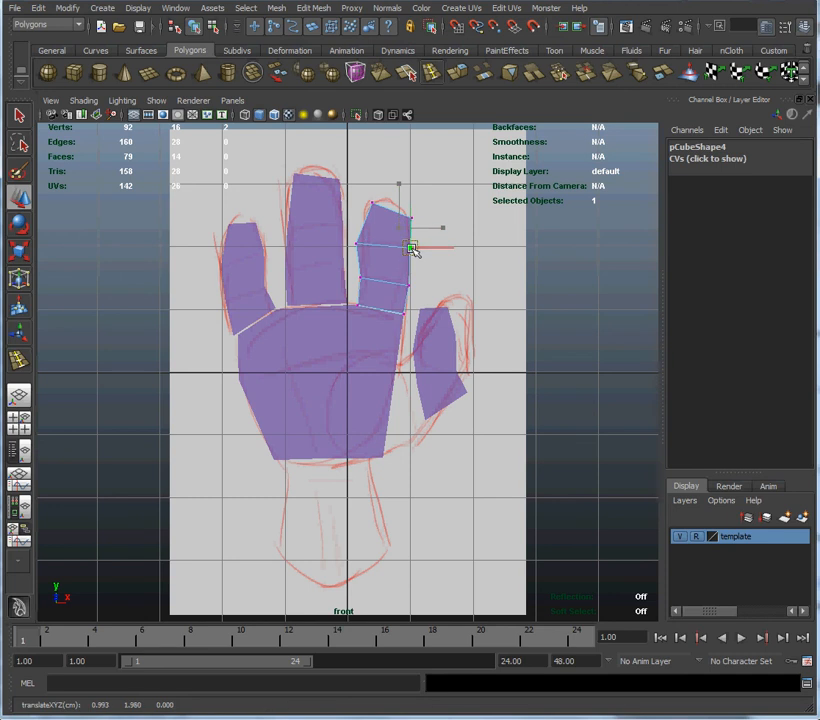
click(361, 242)
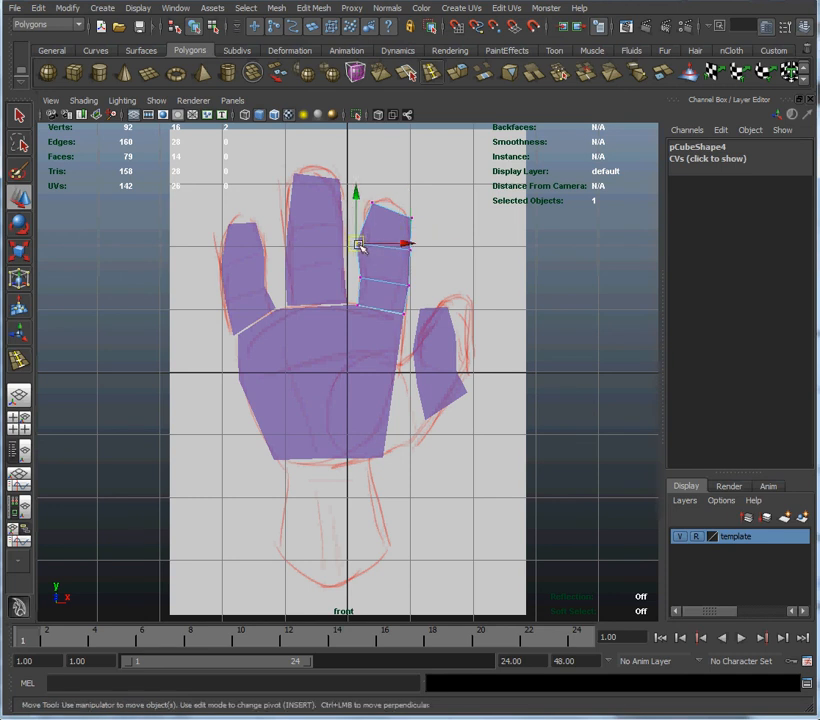
click(411, 218)
drag(411, 218, 402, 210)
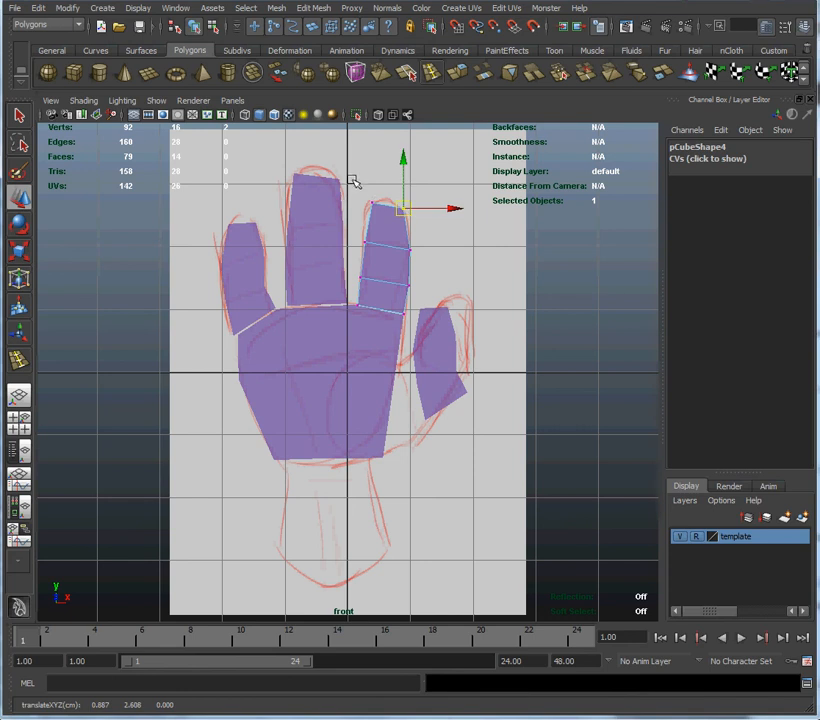
Move the middle finger's tip vertex pair on the index-finger side up and inward to about X -0.25, Y 3.21.
key(F8)
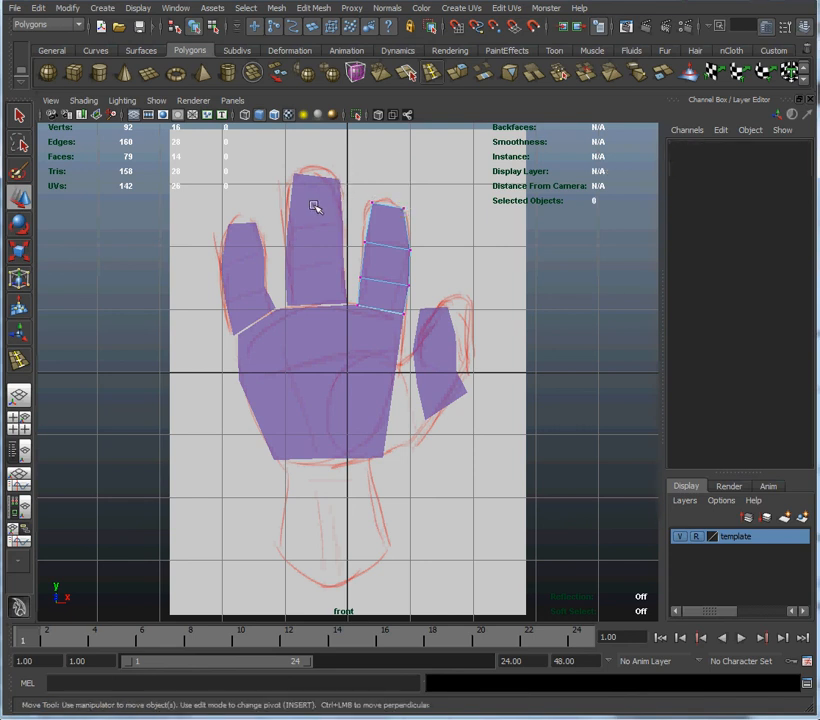
click(313, 206)
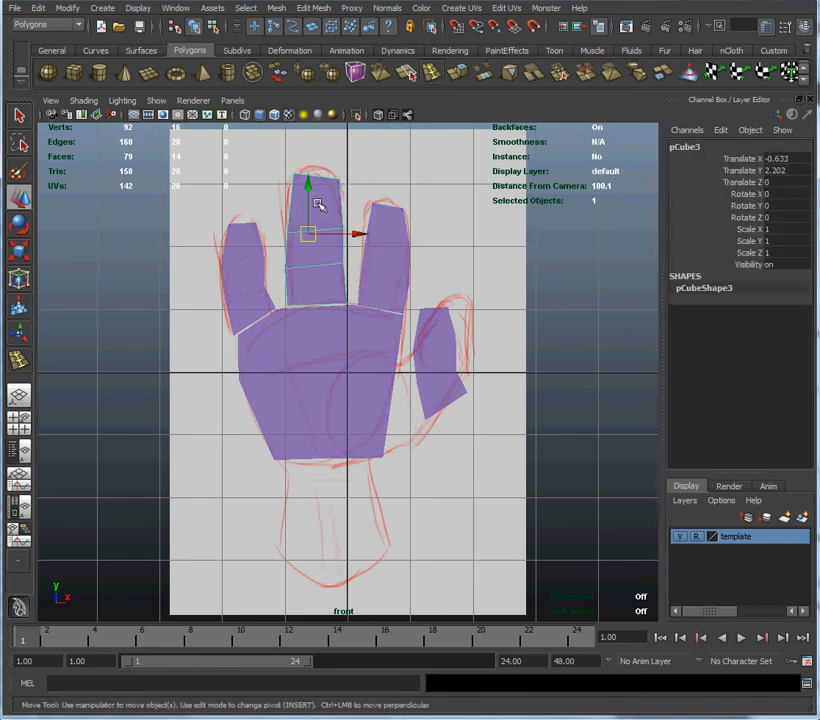
right_drag(320, 202, 287, 190)
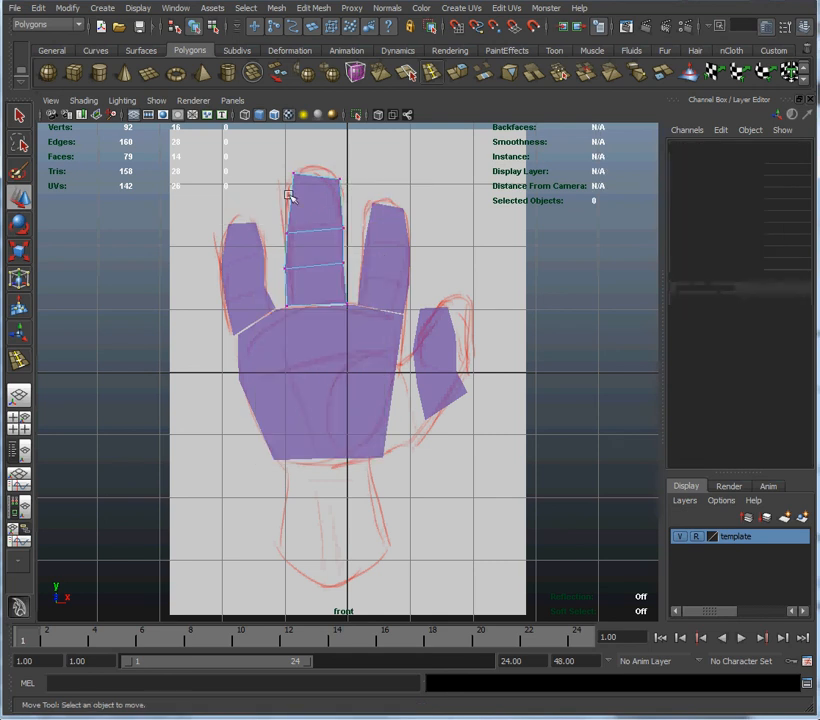
drag(352, 170, 328, 189)
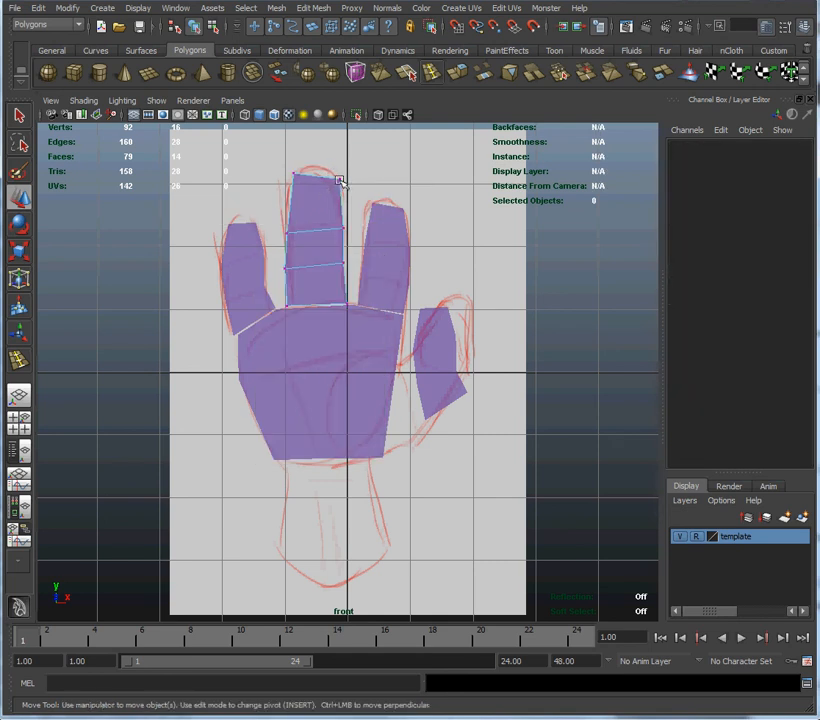
click(342, 181)
drag(340, 178, 330, 170)
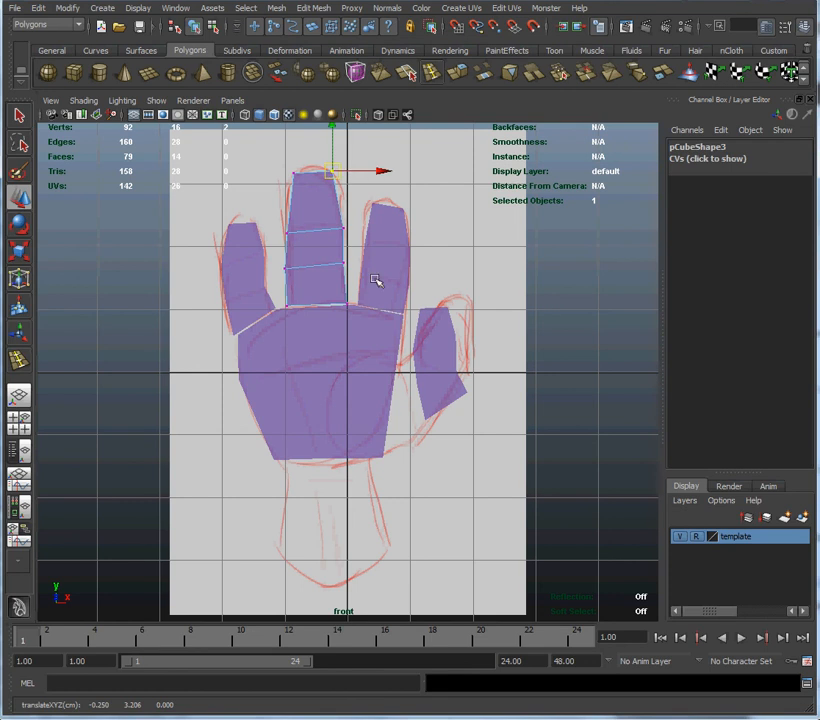
Shift the thumb block's outer-side vertices outward and down, and place both tip vertex pairs at the sketched thumb tip.
click(443, 371)
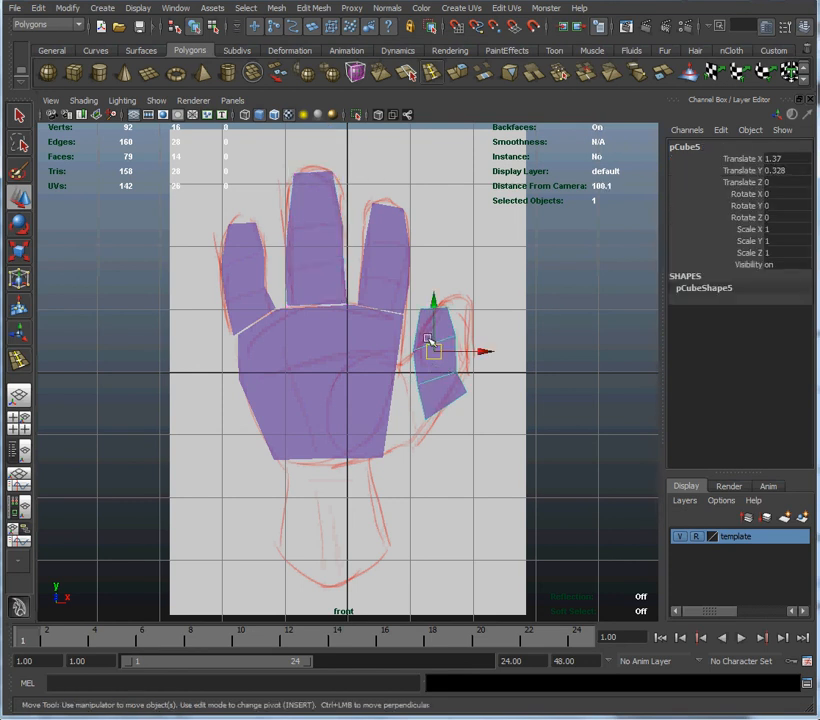
right_drag(442, 327, 382, 325)
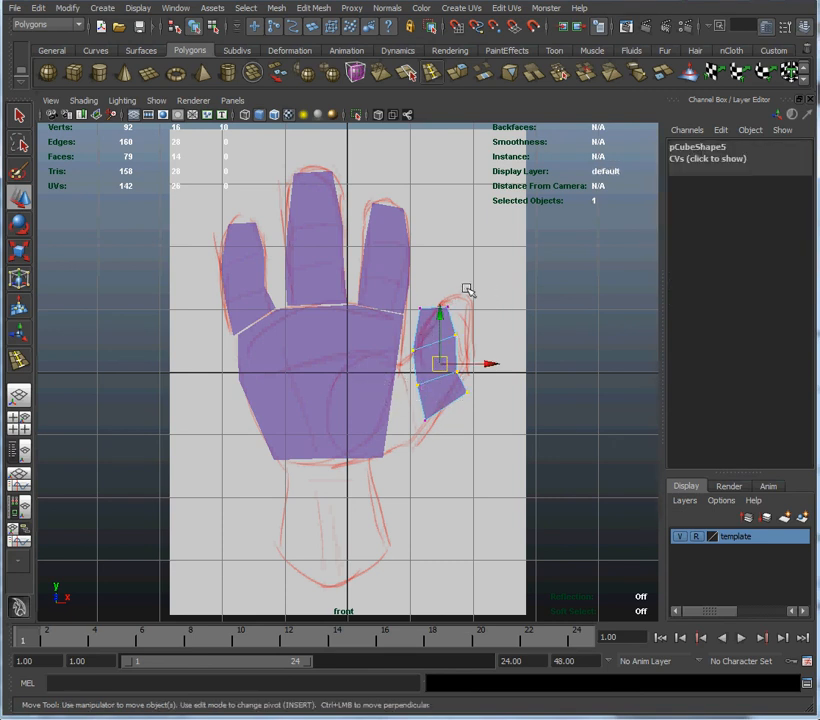
drag(486, 304, 438, 415)
drag(461, 356, 482, 379)
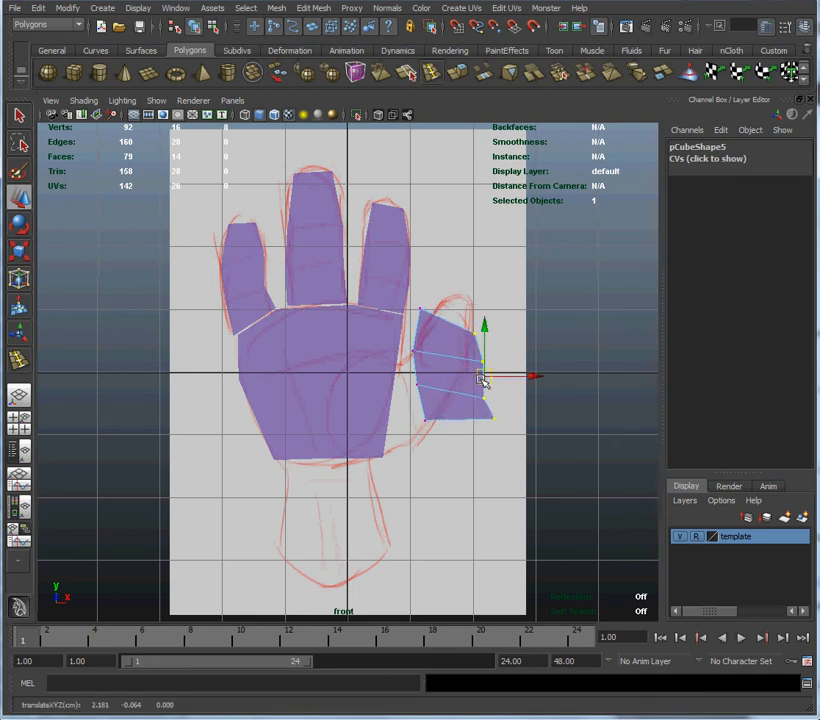
click(420, 310)
drag(420, 310, 470, 305)
click(474, 332)
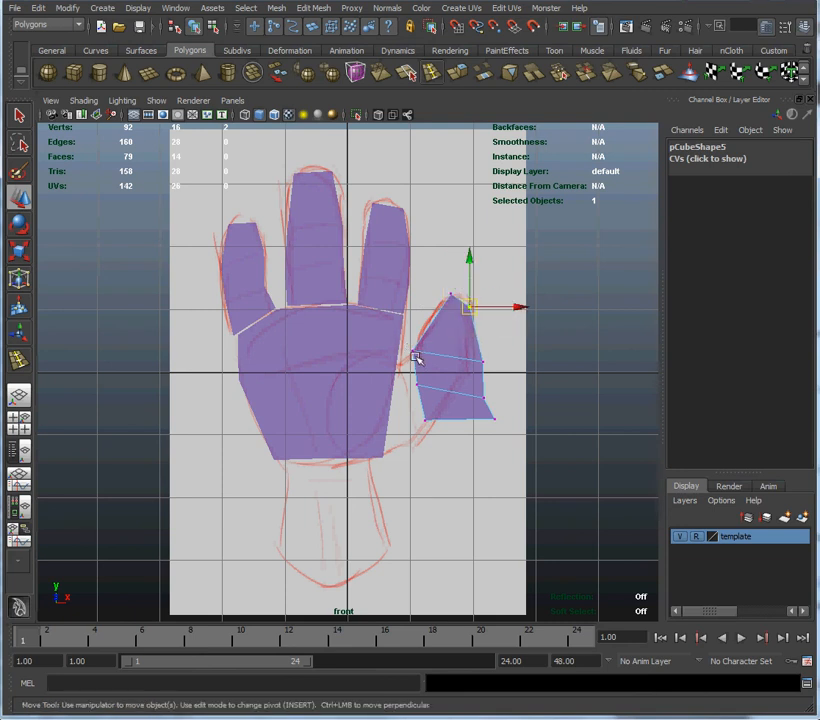
Move the thumb's upper joint vertex pairs onto the sketched thumb outline and its inner lower joint pair close to the palm.
drag(416, 357, 416, 347)
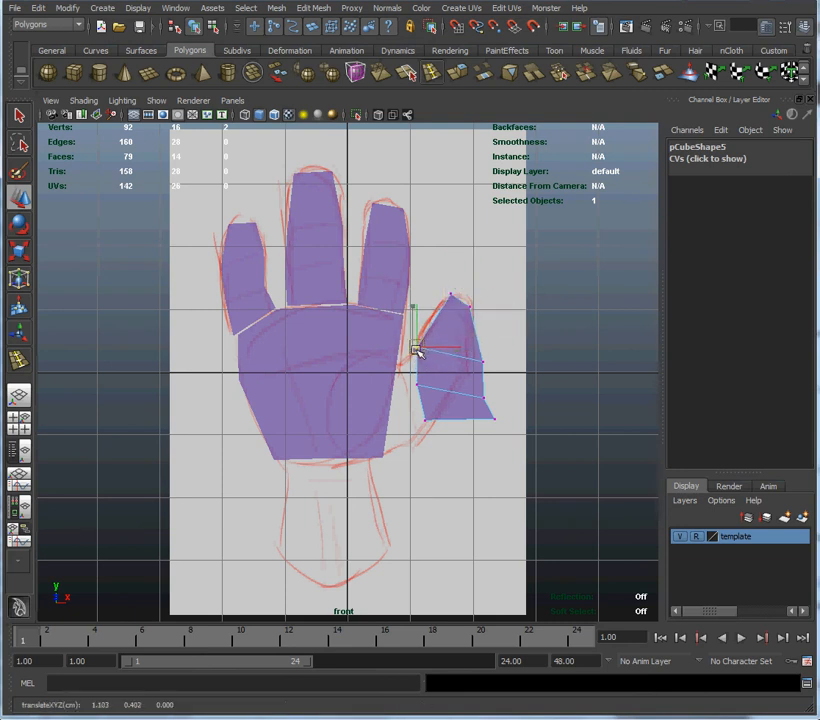
click(481, 360)
drag(481, 360, 468, 368)
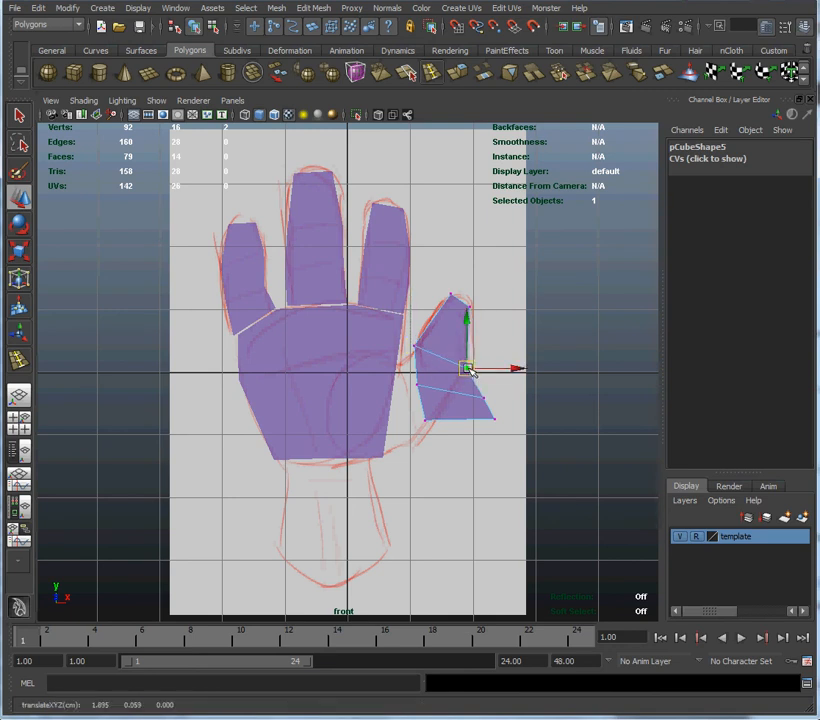
click(418, 386)
drag(420, 386, 405, 361)
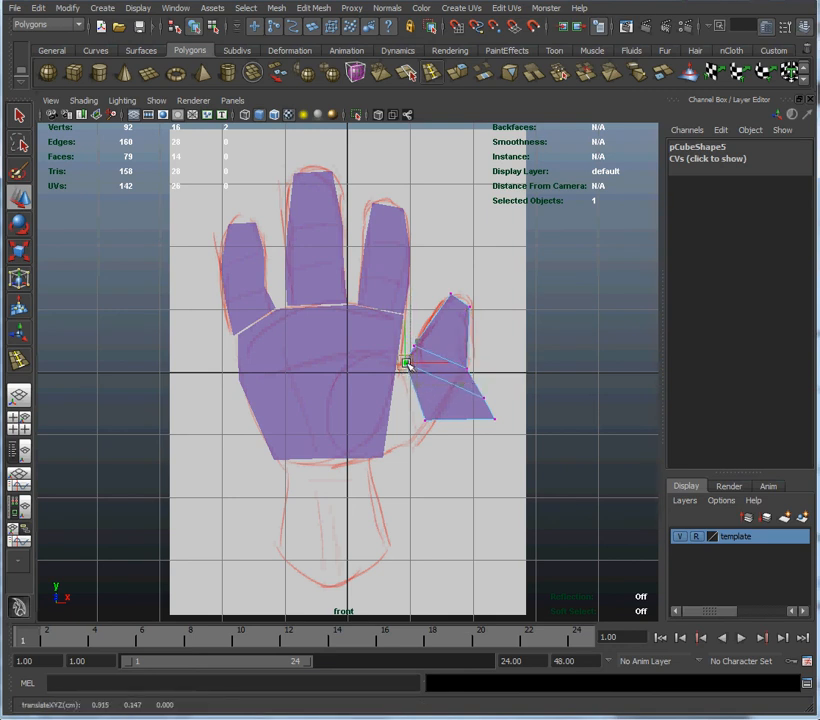
Place the thumb's base vertex pairs along the palm's thumb-side edge and move its outer lower joint pair onto the sketched thumb base curve.
click(425, 420)
drag(425, 420, 397, 367)
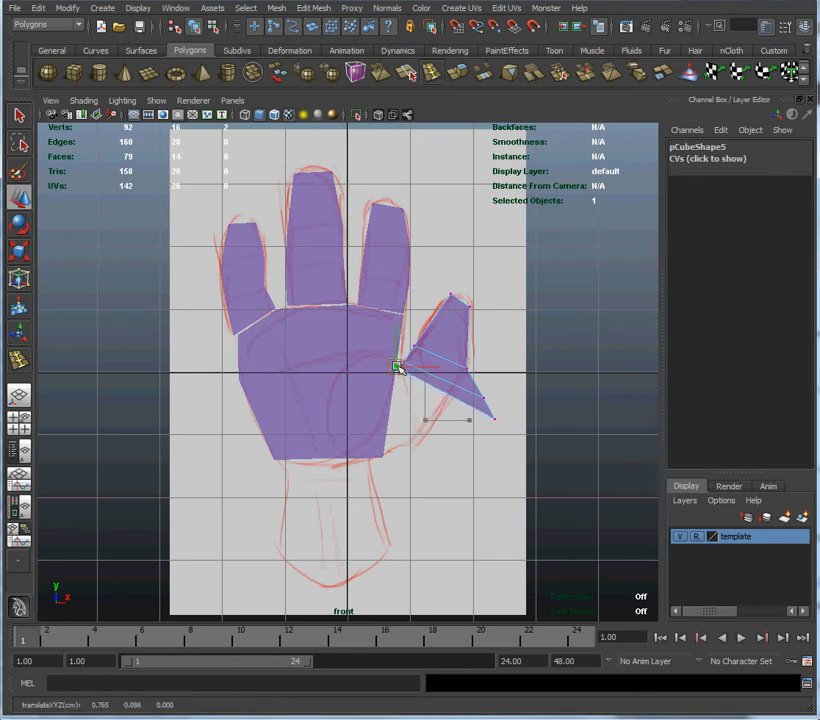
click(494, 418)
drag(494, 418, 389, 456)
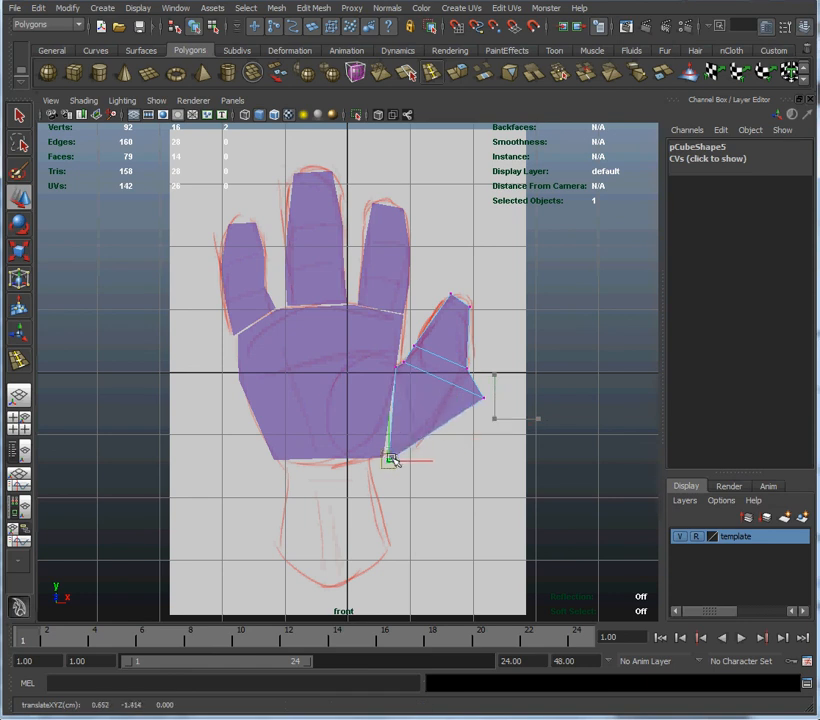
click(486, 398)
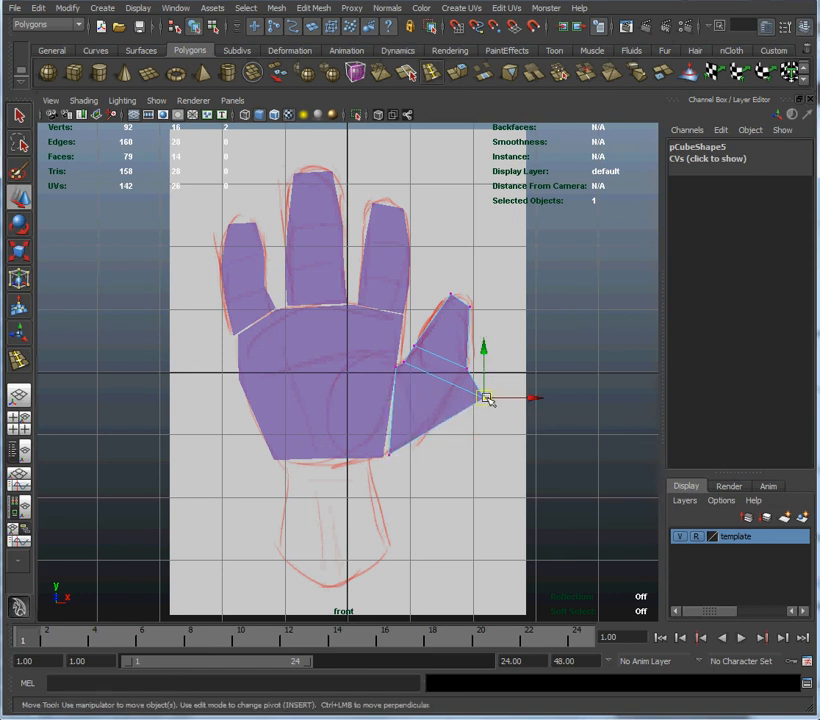
drag(486, 398, 434, 426)
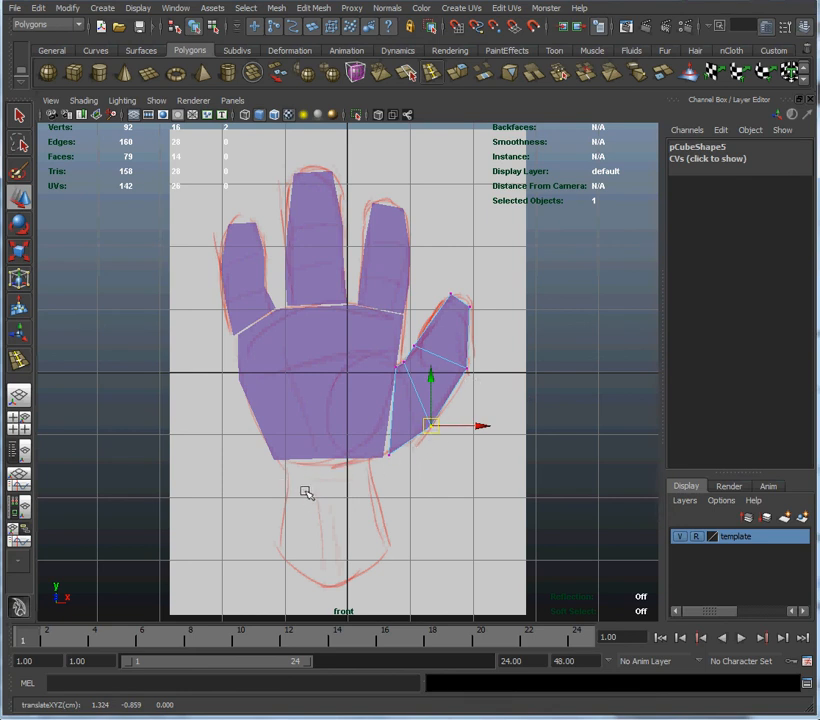
Create a polygon cube, move it over the sketched wrist to about X -0.23, Y -2.30, and assign it the hand's purple material.
click(79, 76)
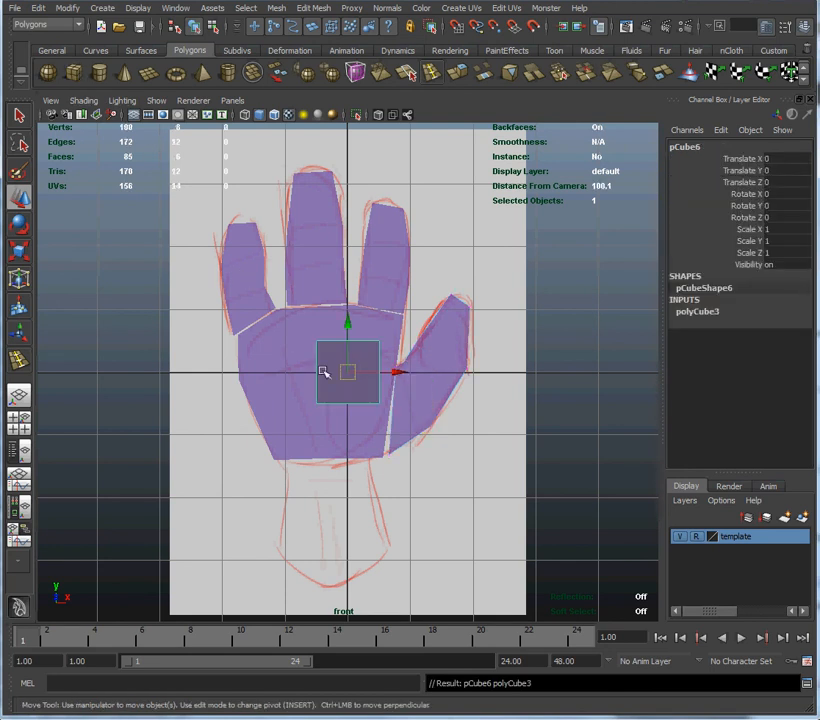
drag(352, 372, 338, 516)
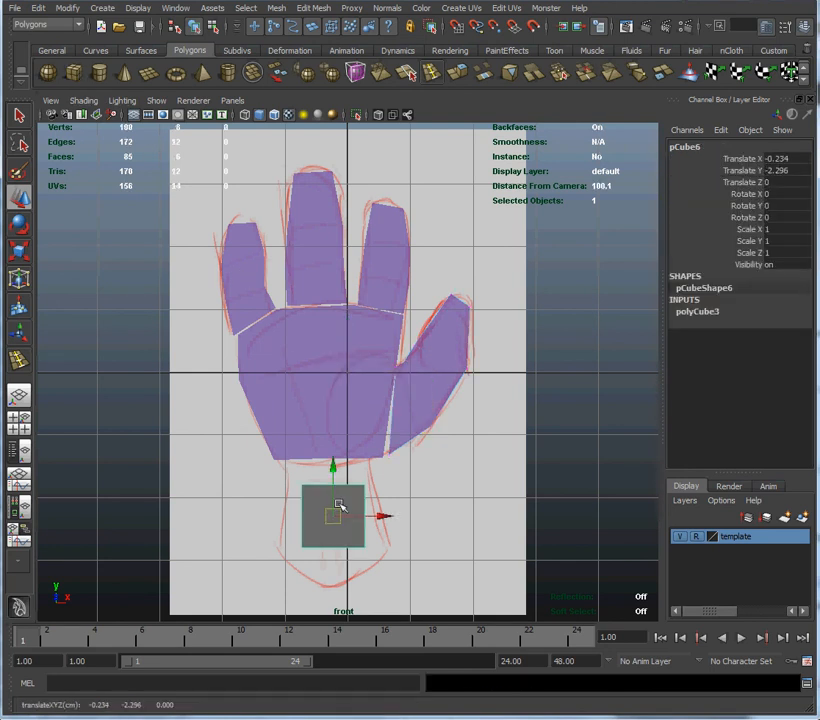
right_drag(347, 499, 445, 718)
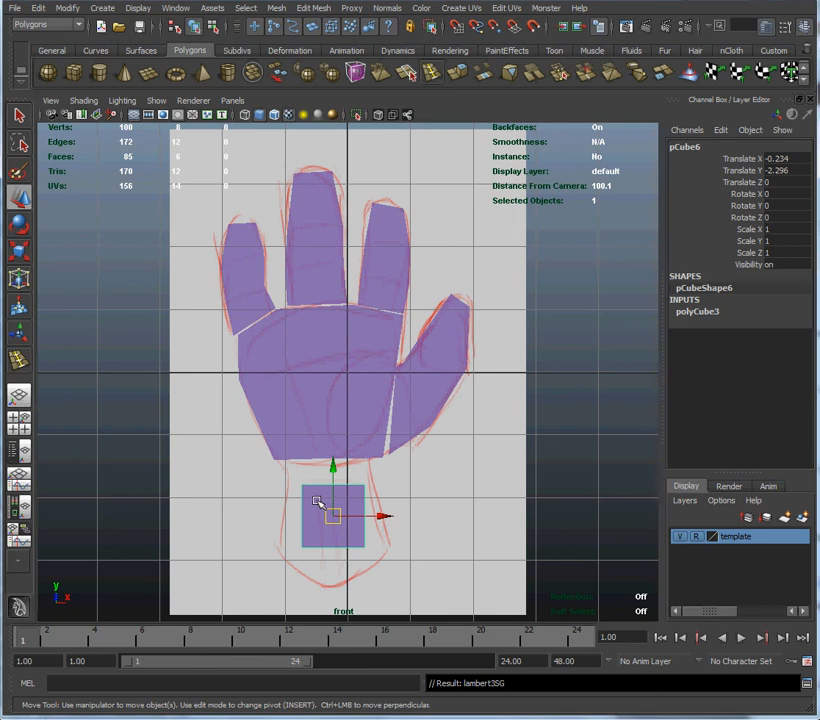
Move the wrist cube's four corner vertex pairs onto the sketched wrist outline, narrow near the palm and wider at the lower end.
right_drag(317, 482, 281, 480)
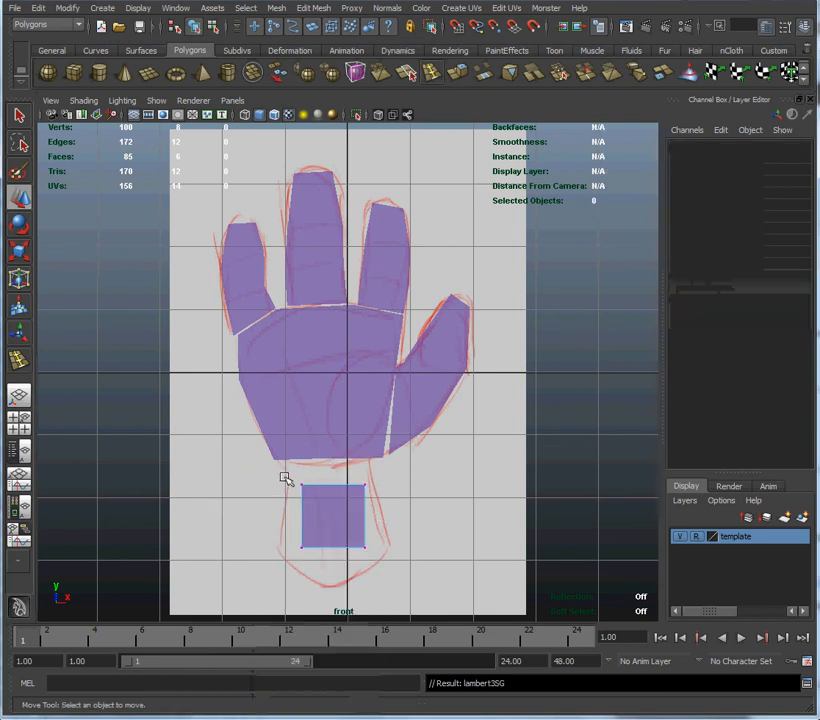
mouse_move(287, 478)
mouse_down()
mouse_move(329, 510)
mouse_move(291, 477)
mouse_up()
mouse_move(373, 479)
mouse_down()
mouse_move(354, 498)
mouse_move(370, 472)
mouse_up()
drag(360, 558, 394, 549)
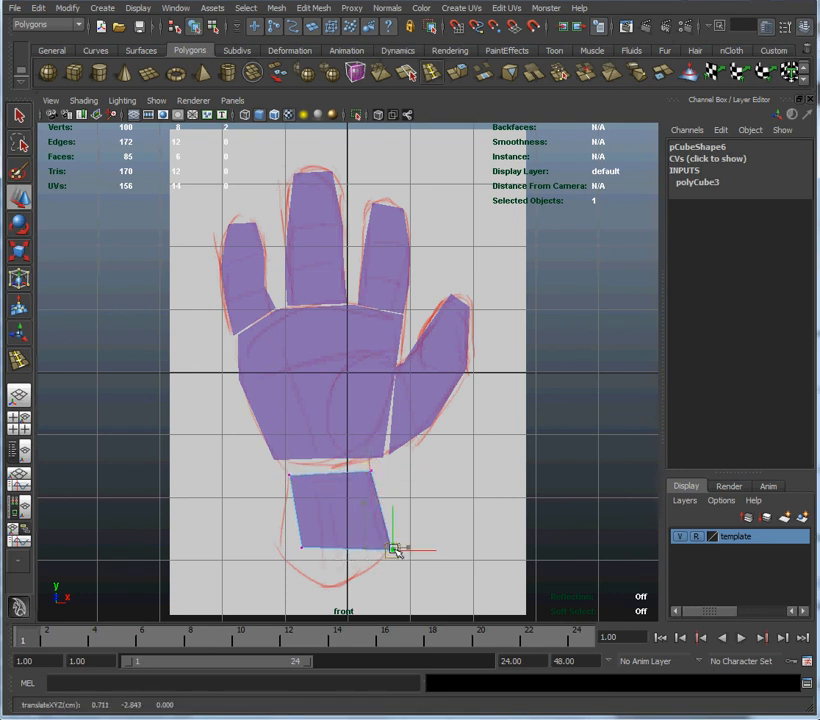
click(304, 548)
drag(304, 548, 278, 551)
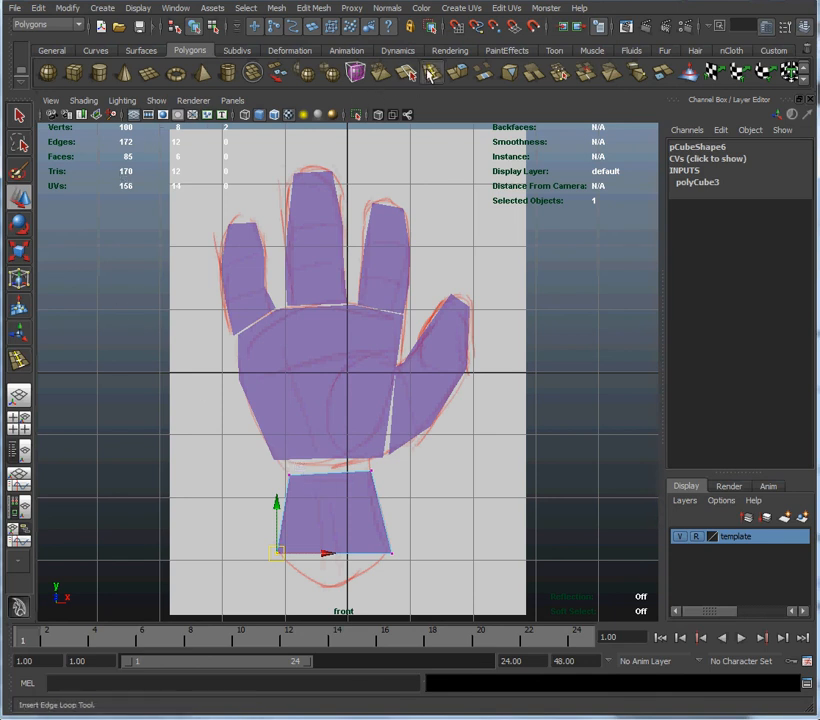
Insert a horizontal edge loop across the wrist block just below its upper edge.
click(430, 74)
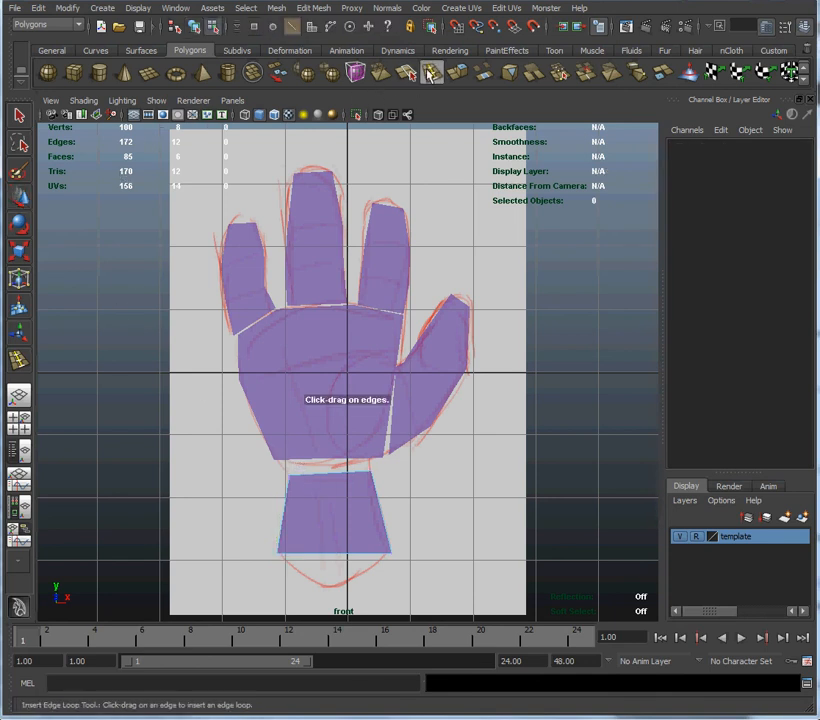
click(373, 480)
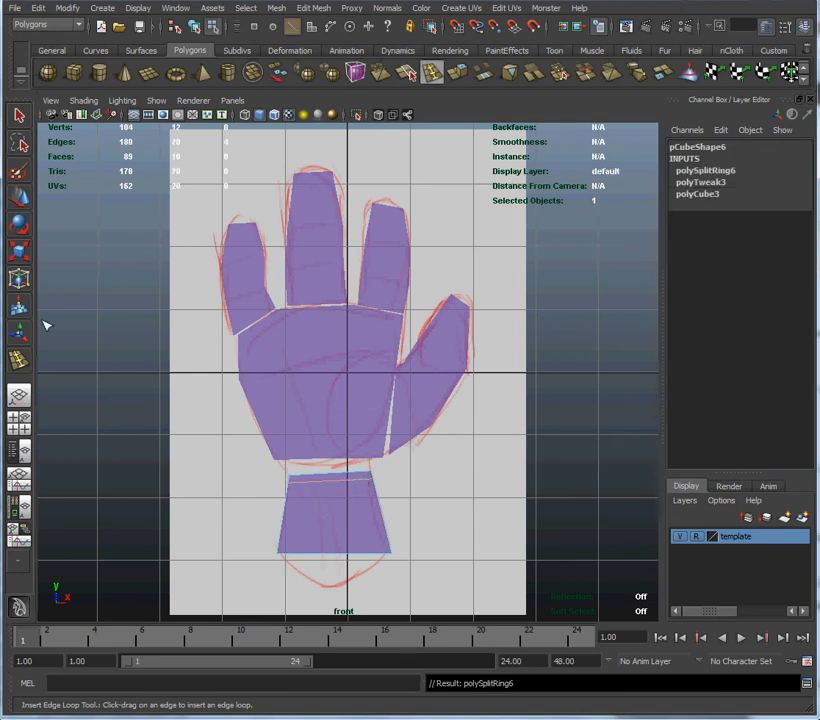
click(20, 117)
click(21, 117)
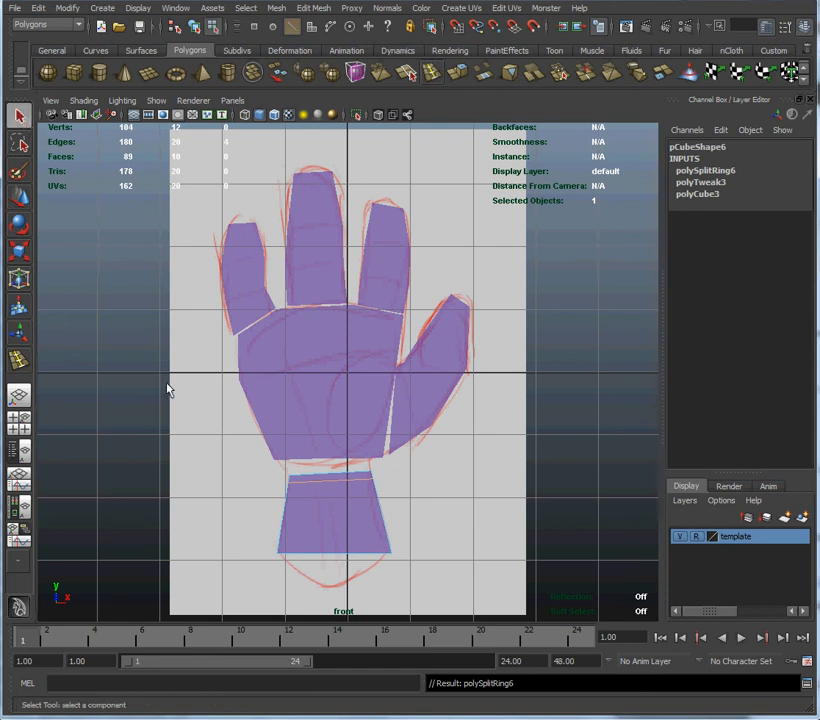
Move the wrist block's two upper corner vertex pairs up and outward to meet the palm's lower corners.
right_drag(332, 482, 281, 483)
mouse_move(284, 471)
mouse_down()
mouse_move(299, 481)
mouse_move(277, 462)
mouse_up()
key(w)
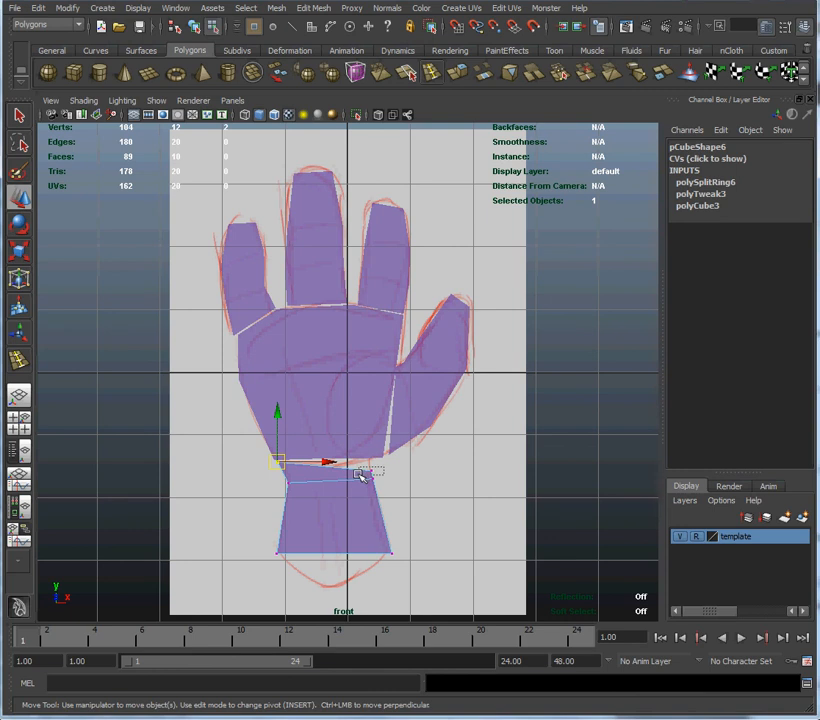
drag(359, 471, 382, 462)
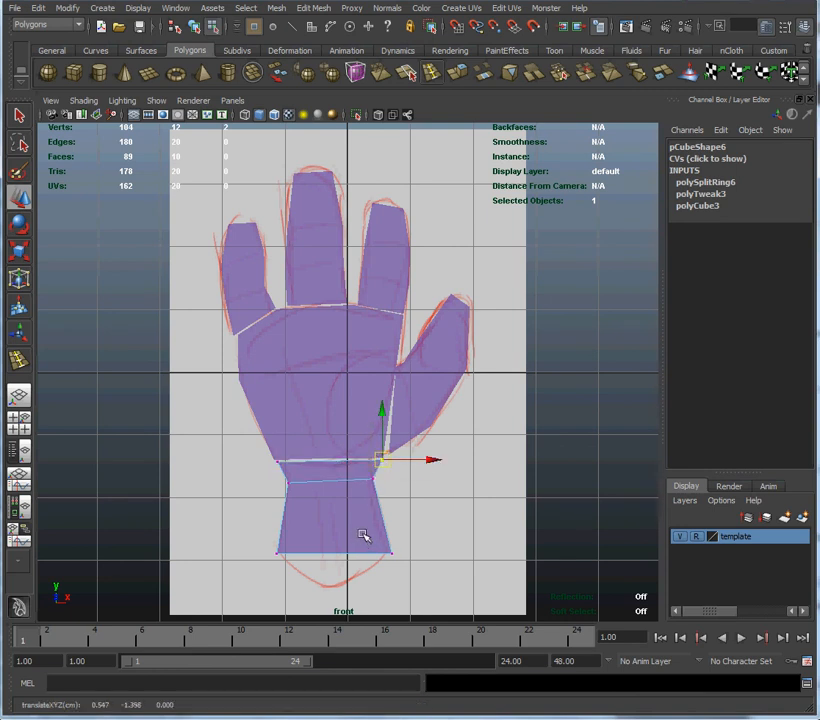
Save the scene as hand1.mb in the project's scenes folder.
key(ctrl+s)
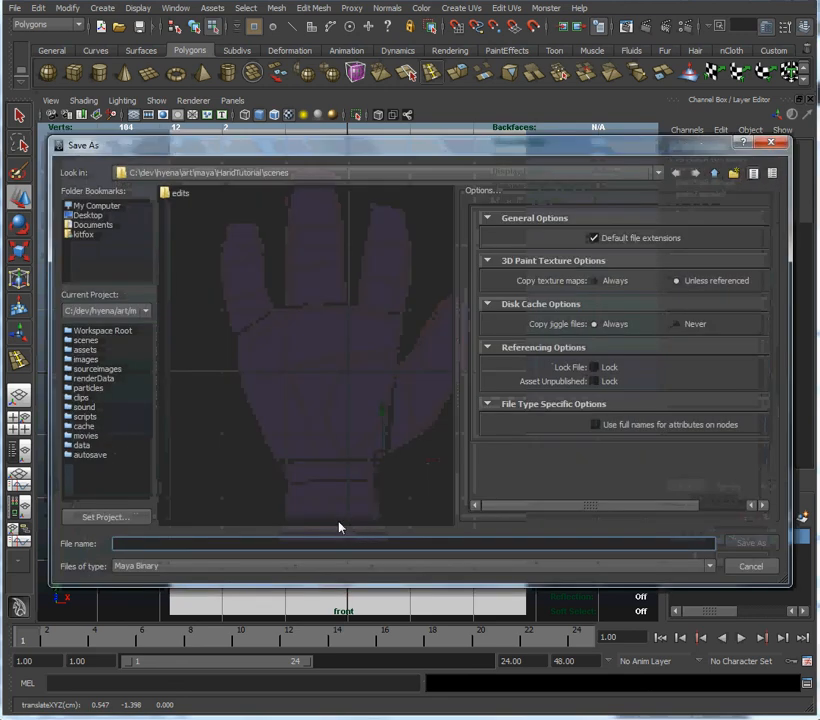
text(hand1.mb)
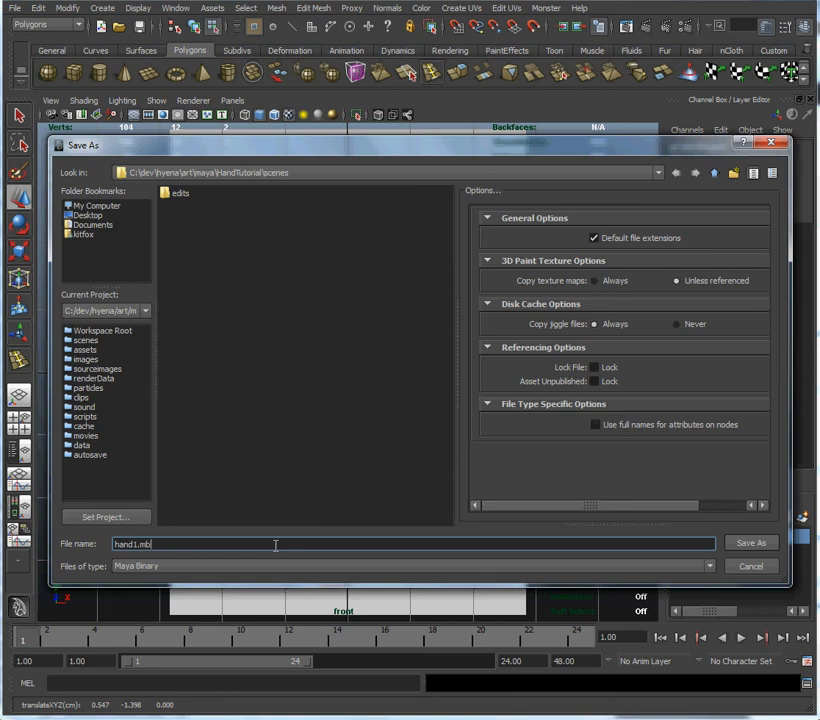
click(764, 545)
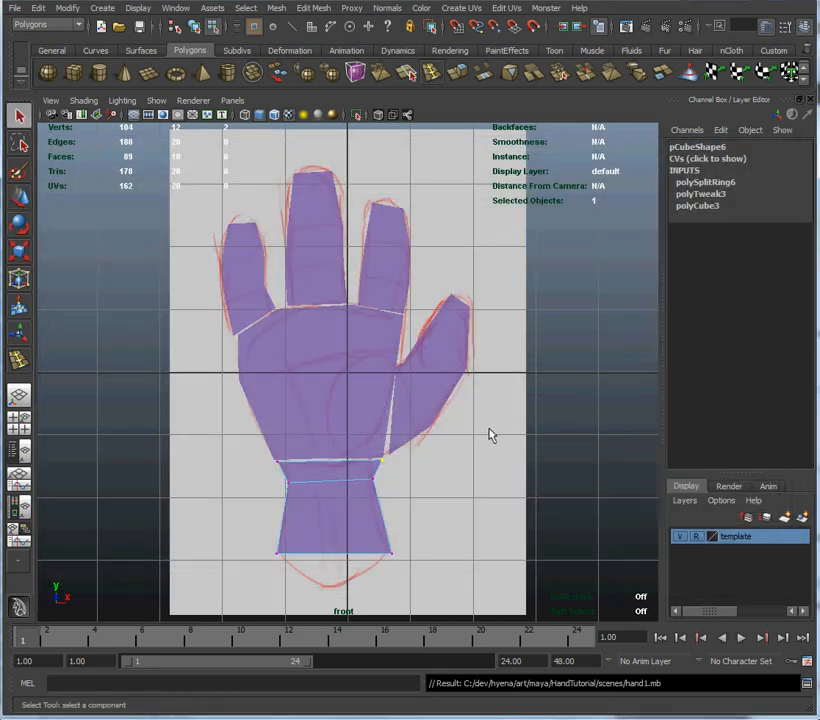
Examine the blocked-out hand's thickness and the wrist block from several angles in the perspective view.
key(space)
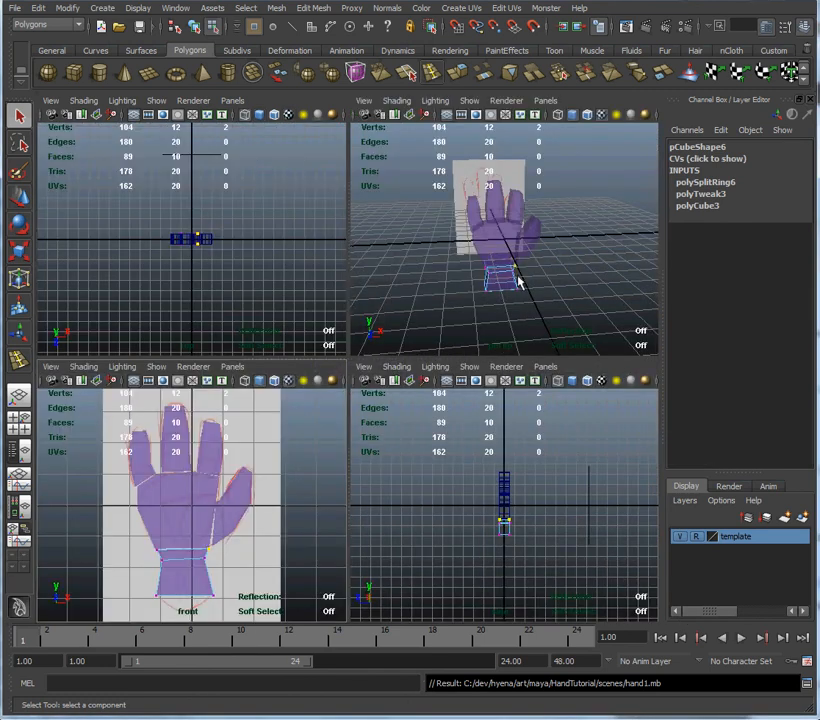
key(space)
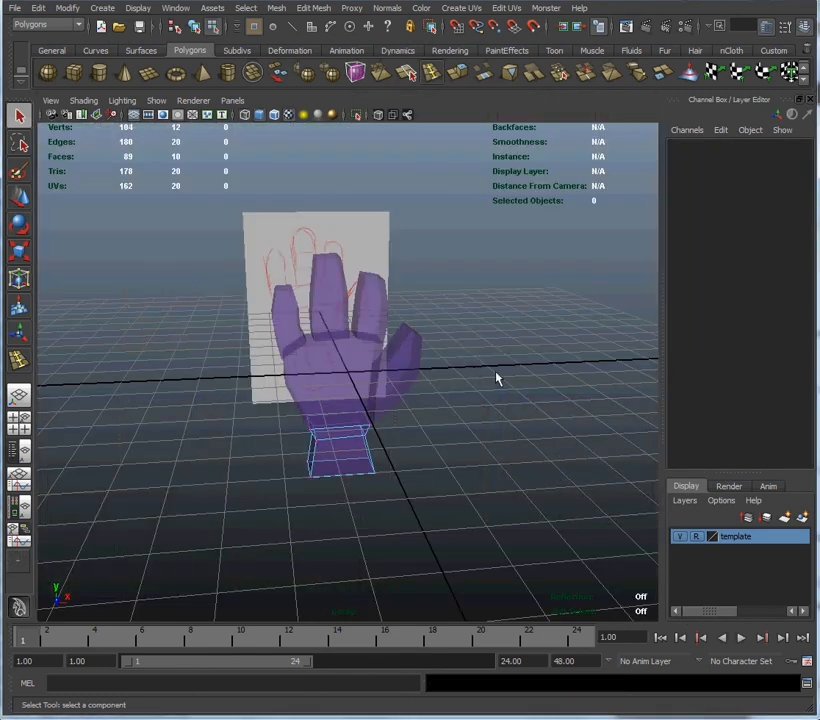
mouse_move(497, 378)
alt+mouse_down()
mouse_move(269, 361)
mouse_move(207, 322)
mouse_move(319, 347)
mouse_move(463, 346)
mouse_move(604, 383)
mouse_move(604, 414)
mouse_move(465, 413)
mouse_move(346, 368)
alt+mouse_up()
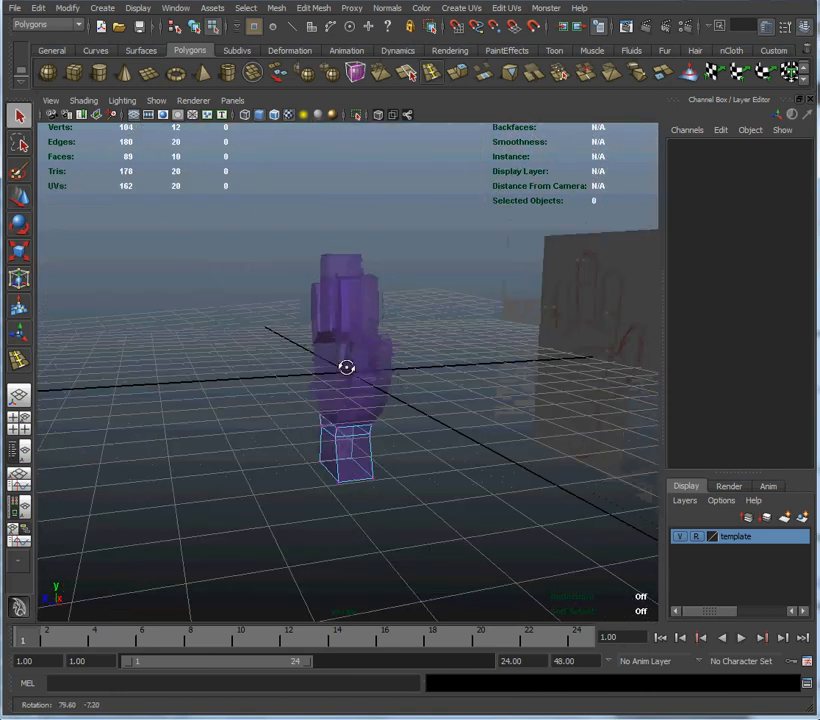
mouse_move(456, 388)
alt+mouse_down()
mouse_move(269, 358)
mouse_move(558, 412)
mouse_move(522, 393)
alt+mouse_up()
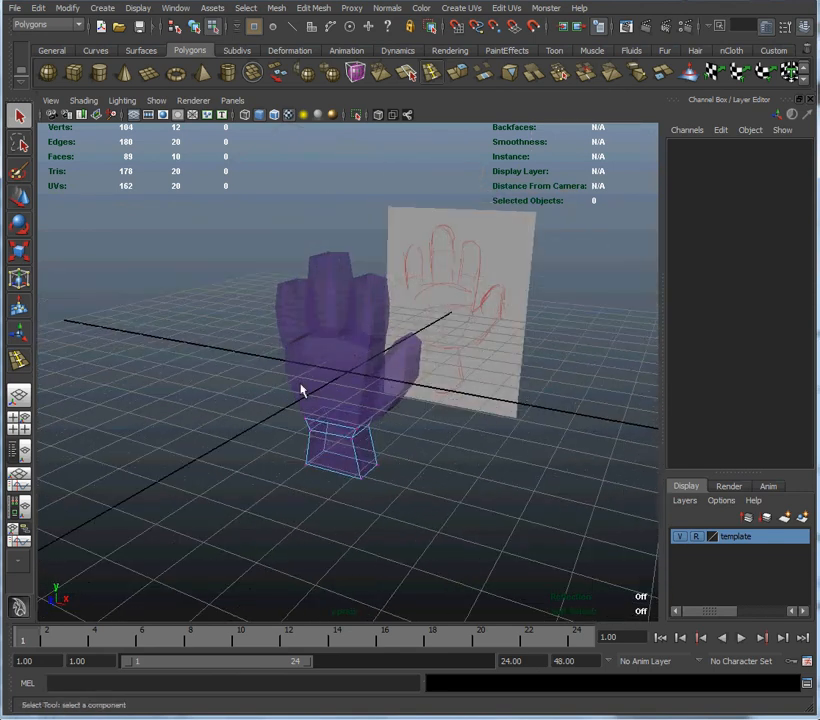
alt+right_drag(237, 388, 342, 436)
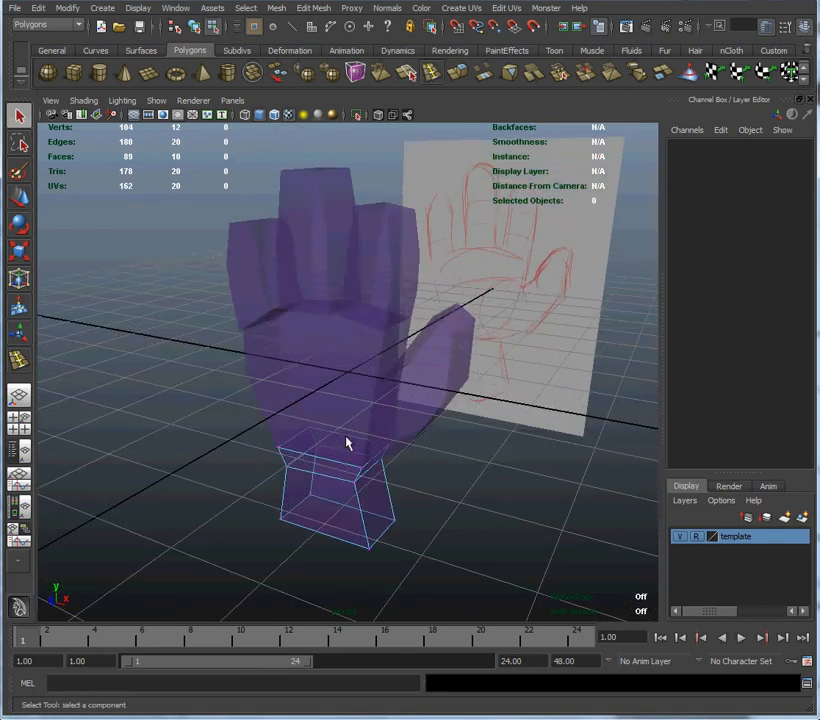